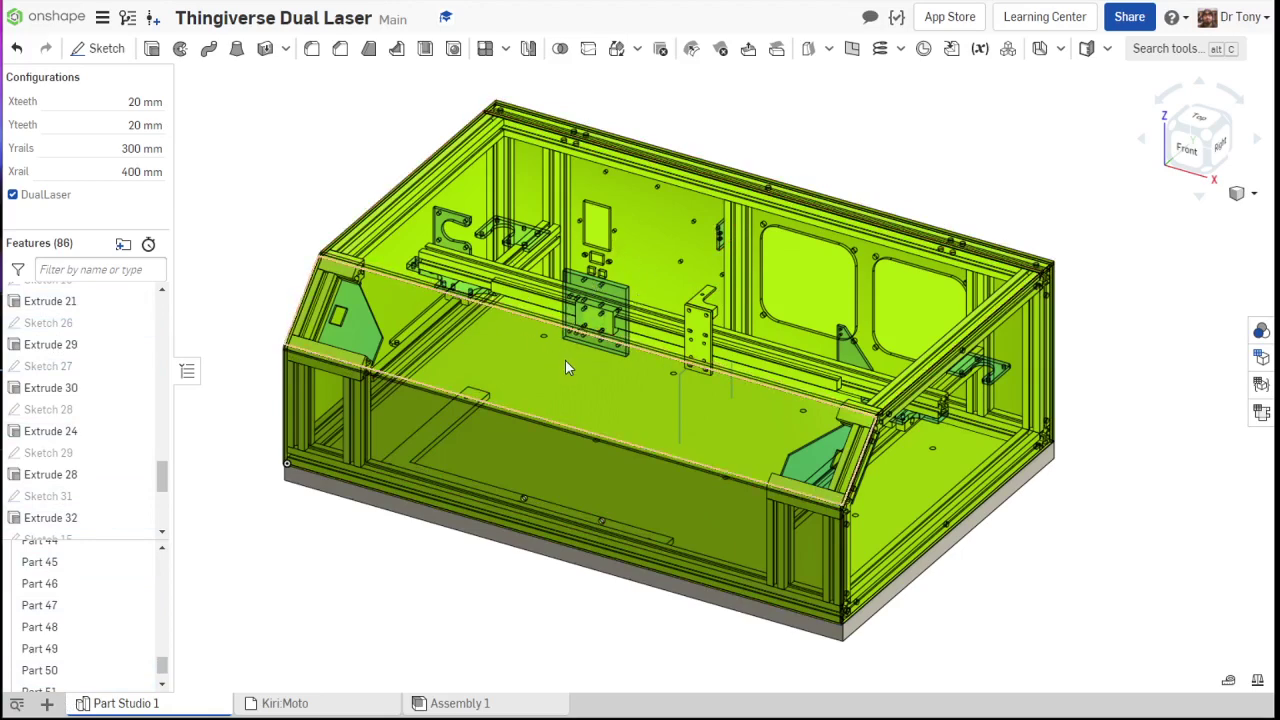
- Orbit the laser frame and step through the front, left and back views to inspect it
{"action": "mouse_move", "coordinate": [565, 366]}
{"action": "right_mouse_down"}
{"action": "mouse_move", "coordinate": [589, 364]}
{"action": "mouse_move", "coordinate": [570, 365]}
{"action": "mouse_move", "coordinate": [561, 327]}
{"action": "mouse_move", "coordinate": [537, 350]}
{"action": "mouse_move", "coordinate": [541, 321]}
{"action": "mouse_move", "coordinate": [560, 345]}
{"action": "right_mouse_up"}
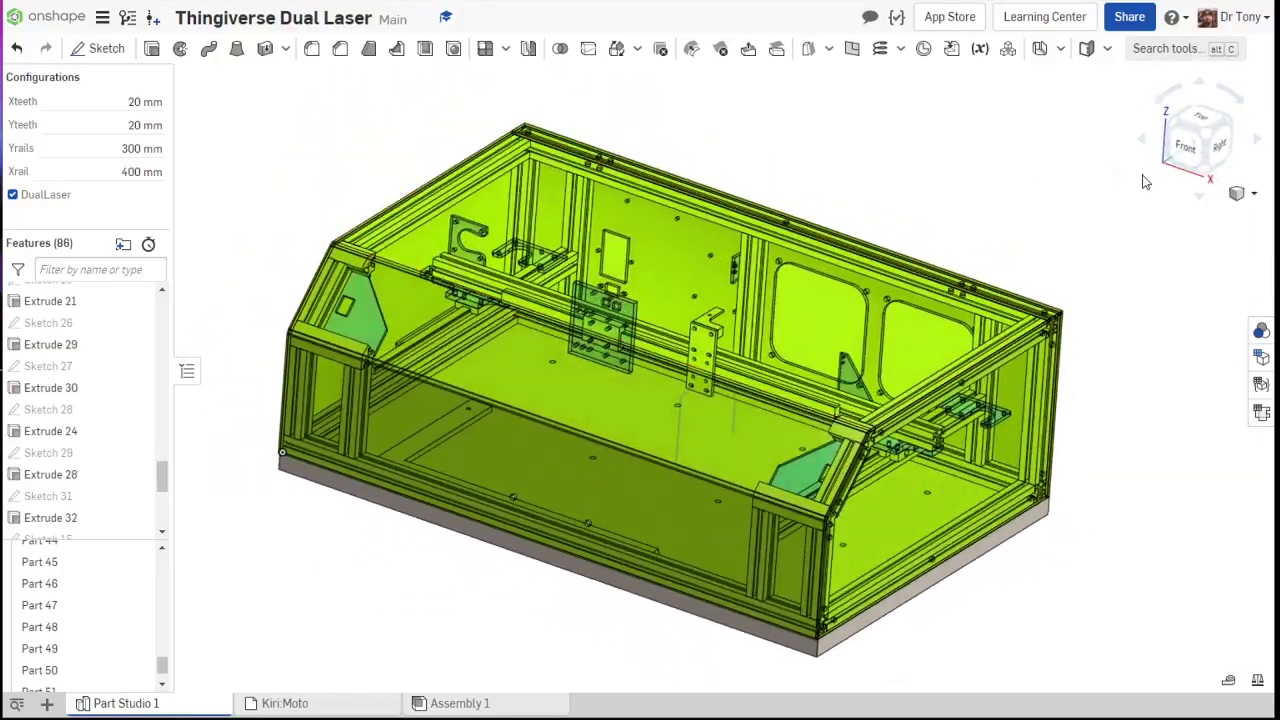
{"action": "right_click_drag", "start_coordinate": [750, 380], "coordinate": [730, 362]}
{"action": "left_click", "coordinate": [1180, 157]}
{"action": "left_click", "coordinate": [1180, 122]}
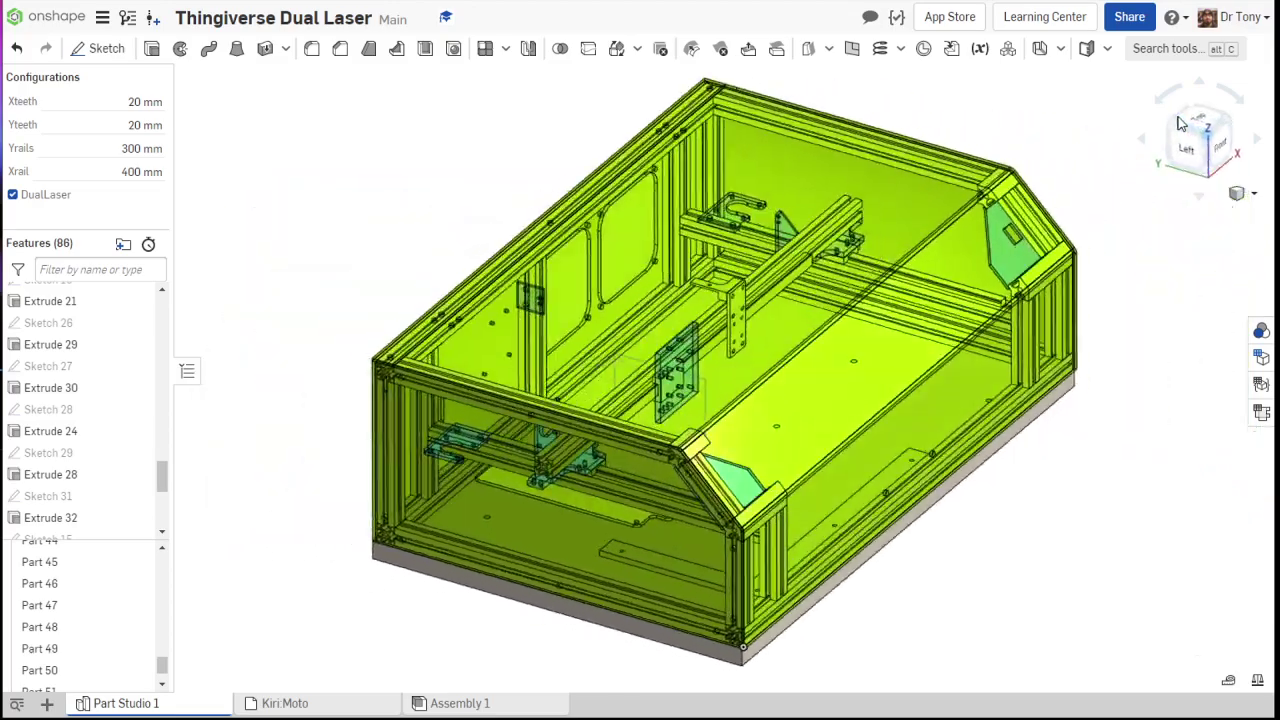
{"action": "left_click", "coordinate": [1175, 127]}
{"action": "left_click", "coordinate": [1175, 127]}
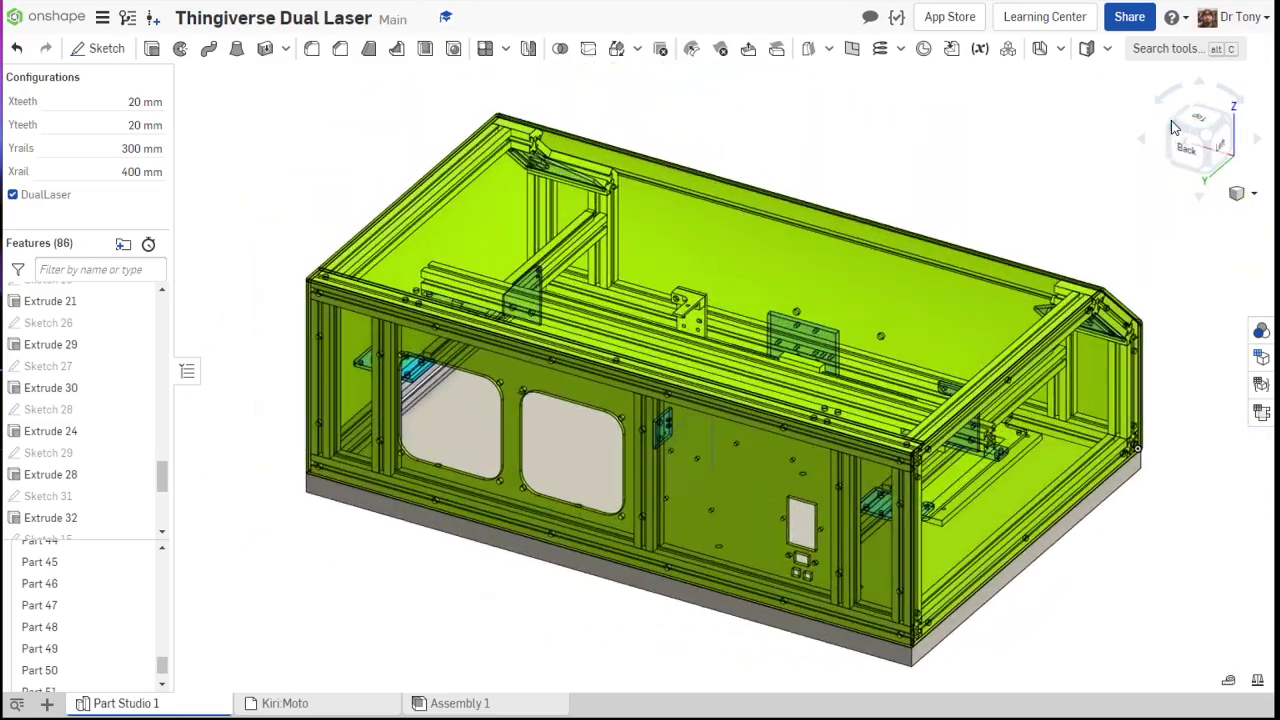
{"action": "right_click_drag", "start_coordinate": [1075, 151], "coordinate": [752, 296]}
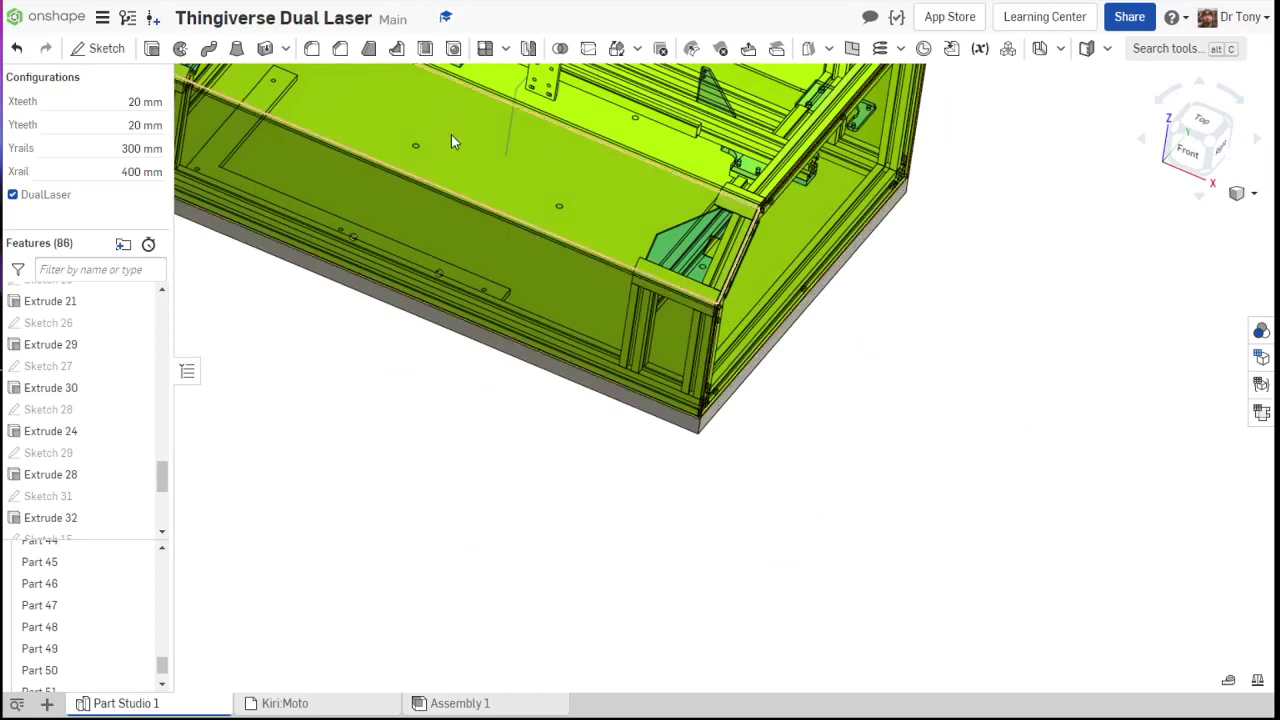
{"action": "scroll", "coordinate": [451, 135], "scroll_direction": "down", "scroll_amount": 5}
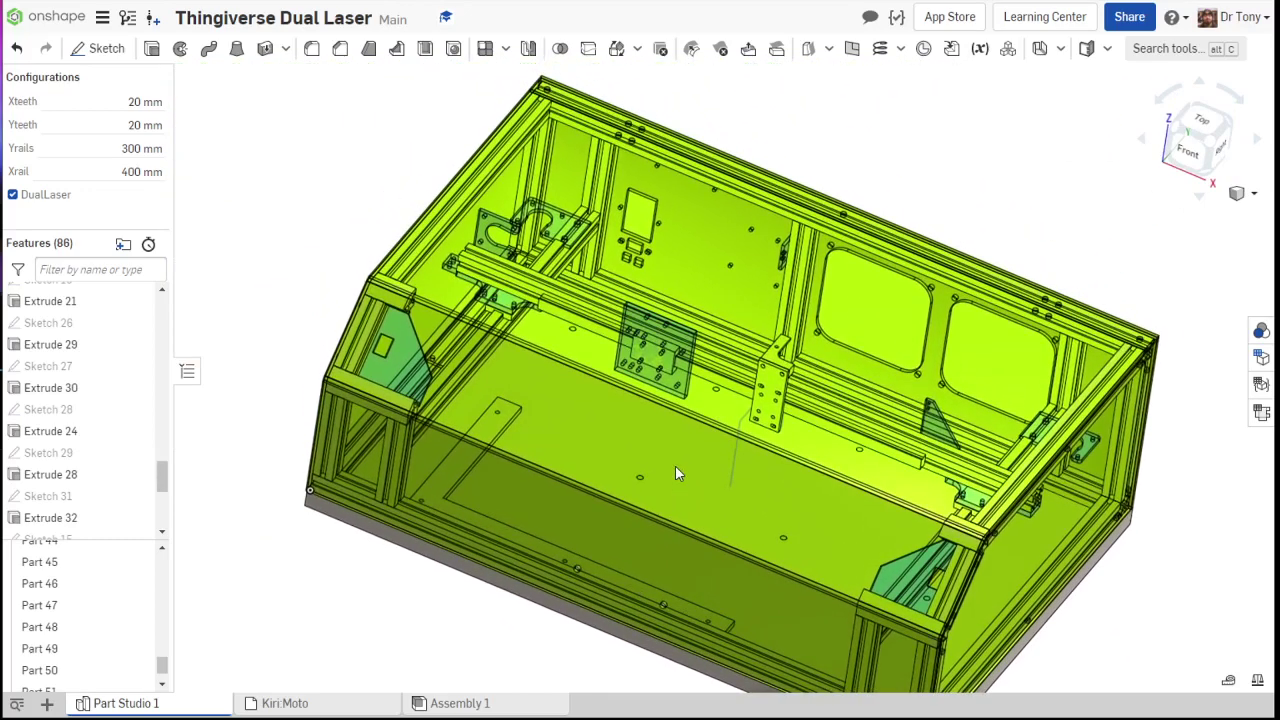
- Return to the isometric view with Shift+7, then zoom and orbit toward a front-right angle
{"action": "key", "text": "shift+7"}
{"action": "scroll", "coordinate": [496, 265], "scroll_direction": "up", "scroll_amount": 5}
{"action": "scroll", "coordinate": [560, 310], "scroll_direction": "down", "scroll_amount": 2}
{"action": "scroll", "coordinate": [623, 328], "scroll_direction": "up", "scroll_amount": 3}
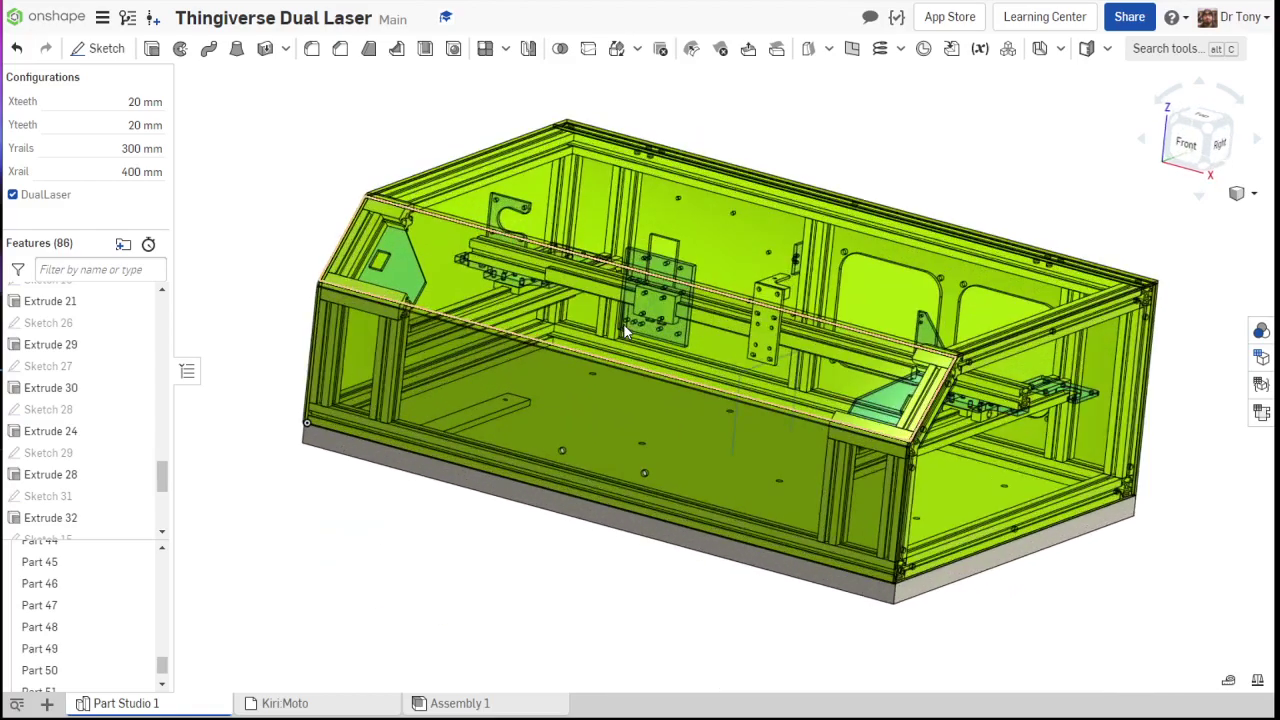
{"action": "scroll", "coordinate": [636, 316], "scroll_direction": "down", "scroll_amount": 1}
{"action": "mouse_move", "coordinate": [636, 316]}
{"action": "right_mouse_down"}
{"action": "mouse_move", "coordinate": [638, 400]}
{"action": "mouse_move", "coordinate": [641, 339]}
{"action": "right_mouse_up"}
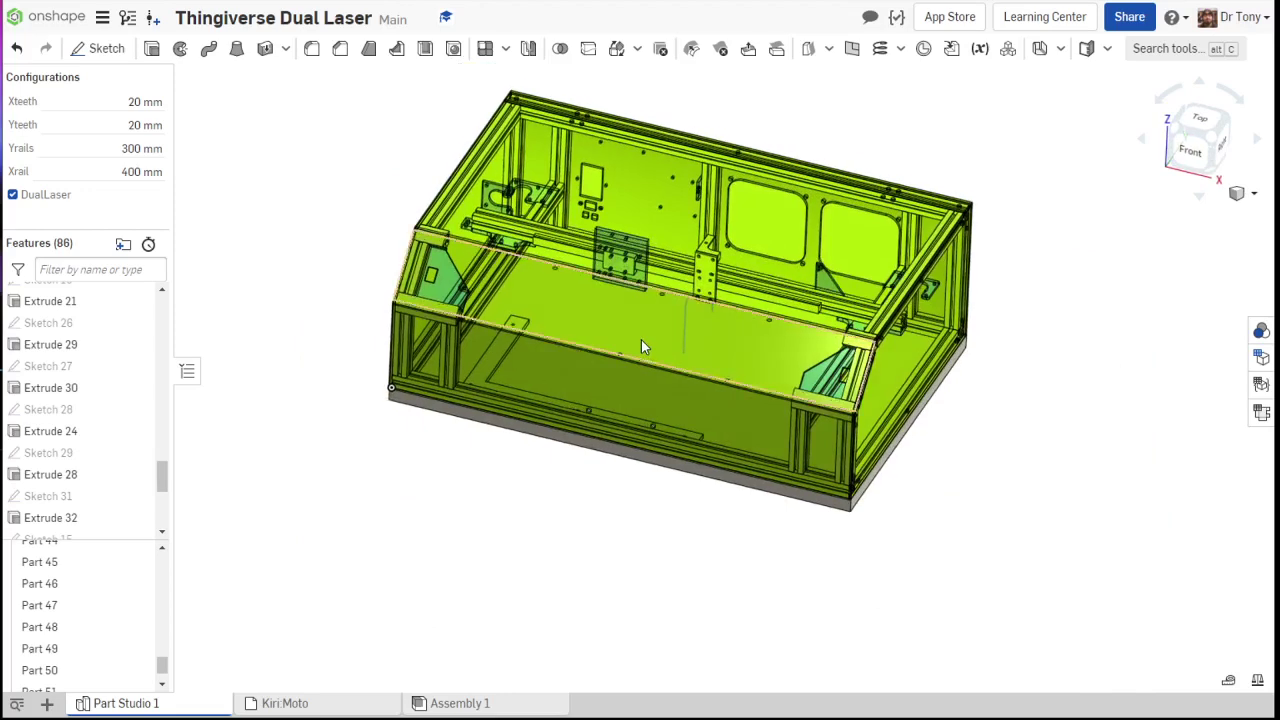
{"action": "scroll", "coordinate": [614, 284], "scroll_direction": "up", "scroll_amount": 1}
{"action": "scroll", "coordinate": [612, 279], "scroll_direction": "down", "scroll_amount": 1}
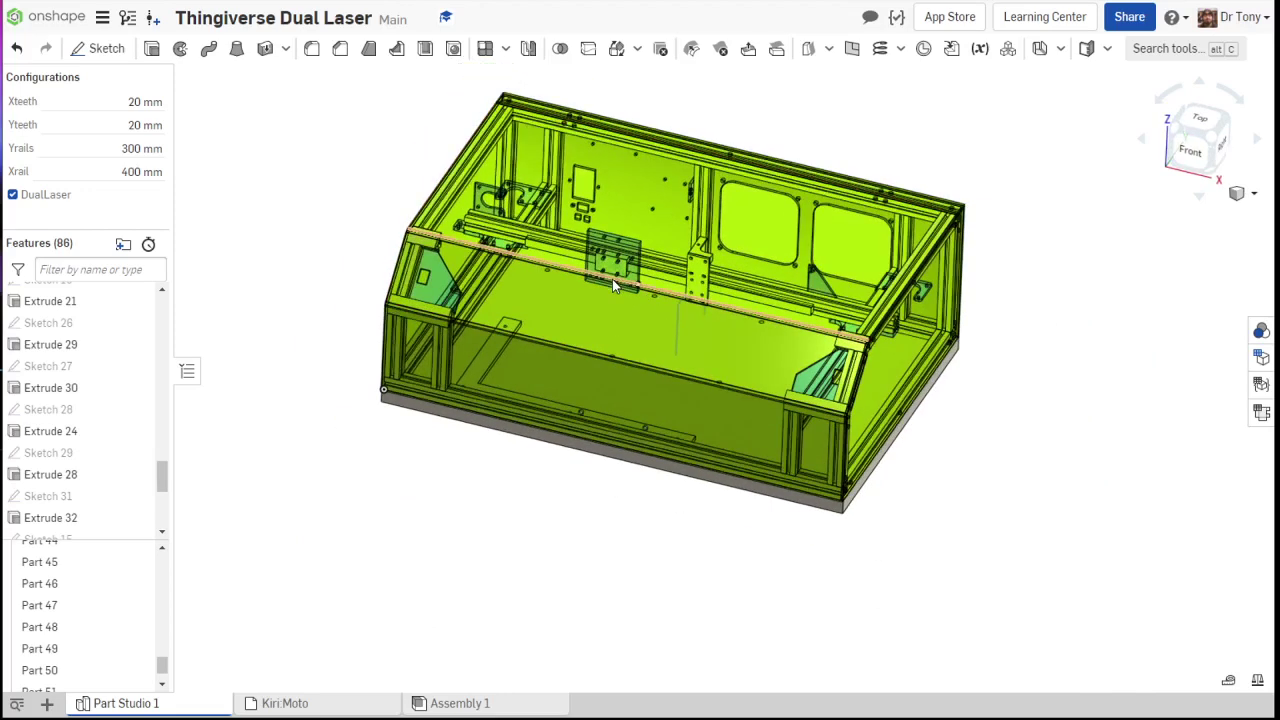
{"action": "right_click_drag", "start_coordinate": [612, 279], "coordinate": [578, 268]}
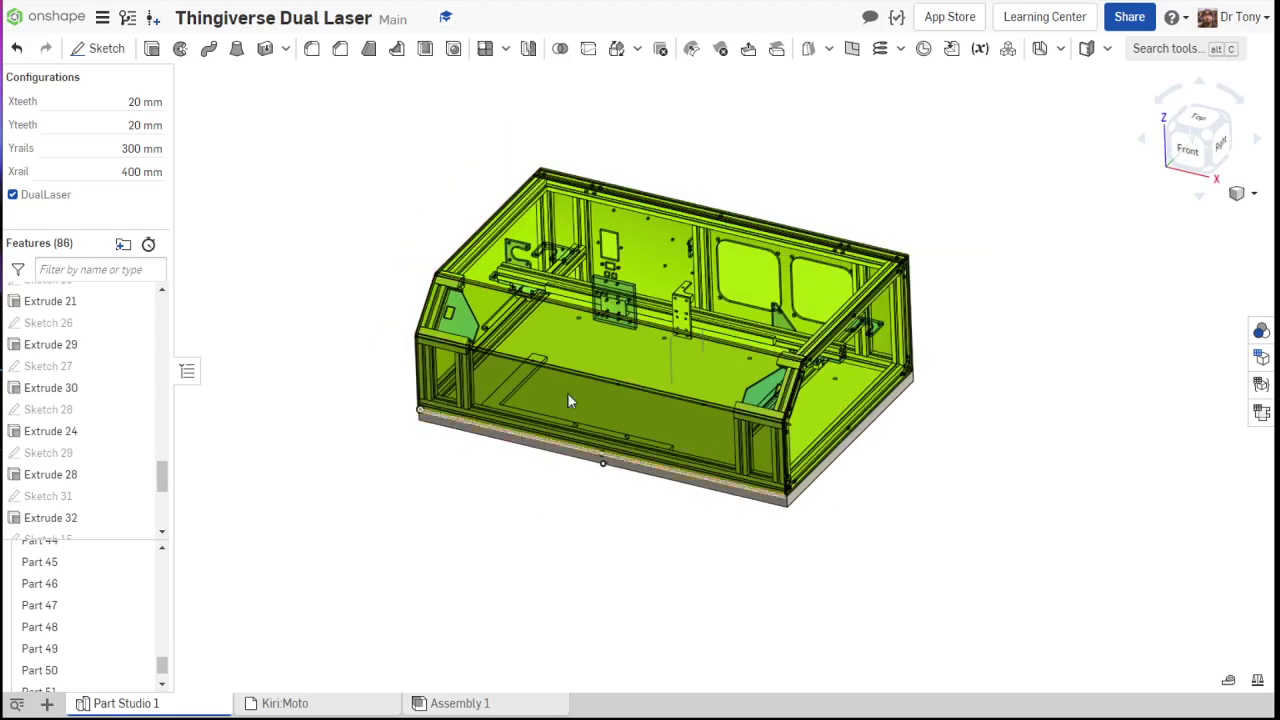
{"action": "scroll", "coordinate": [571, 384], "scroll_direction": "up", "scroll_amount": 1}
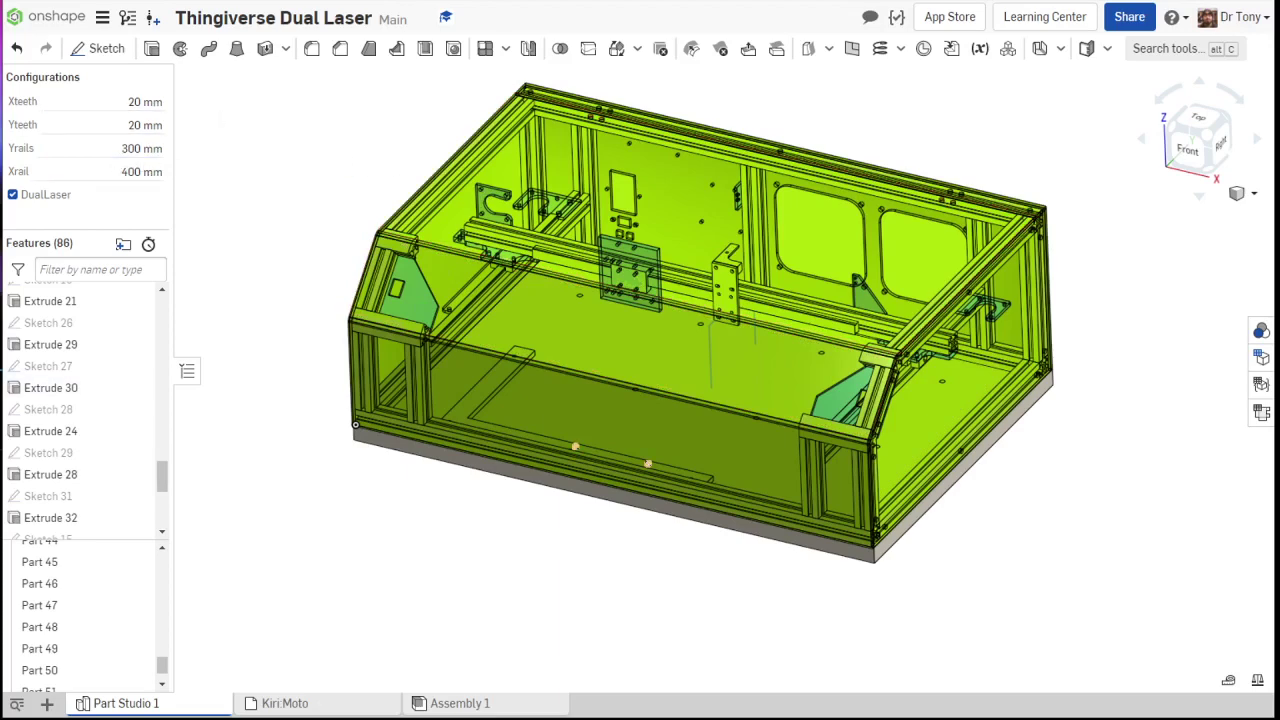
- Launch Calculator, move it aside, and search AliExpress for 'mgn12h'
{"action": "key", "text": "XF86Calculator"}
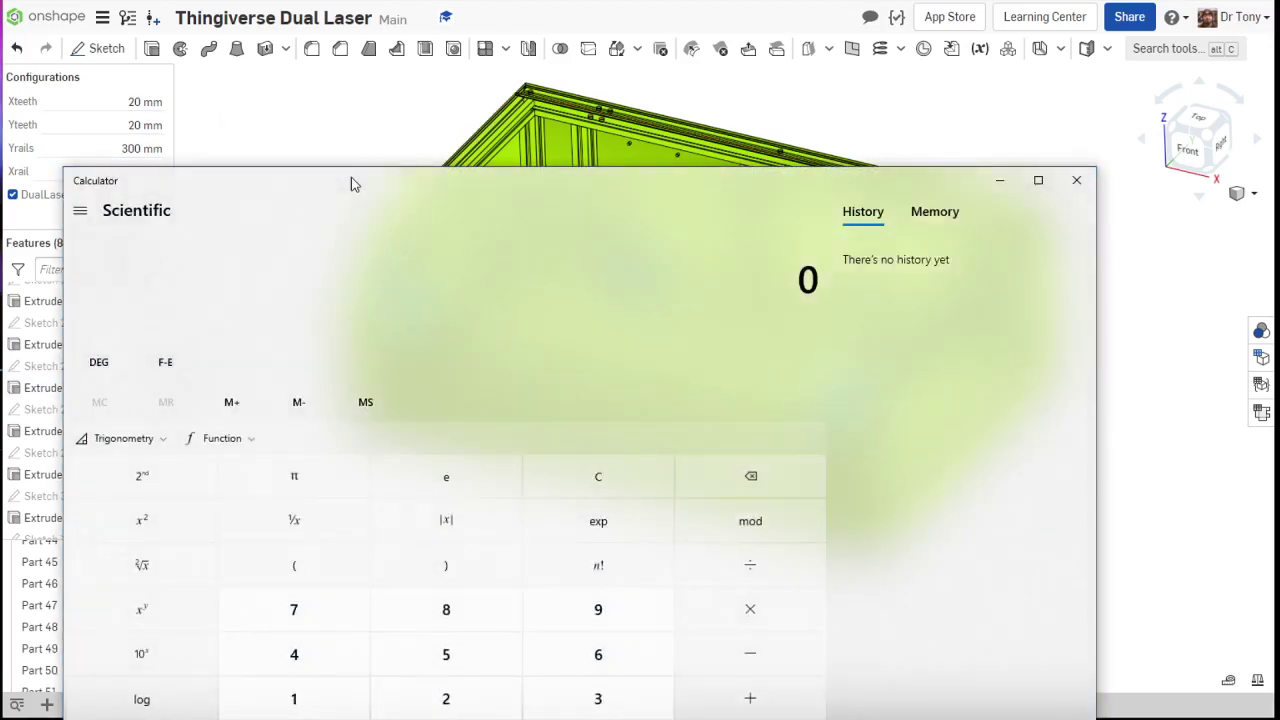
{"action": "left_click_drag", "start_coordinate": [351, 180], "coordinate": [580, 719]}
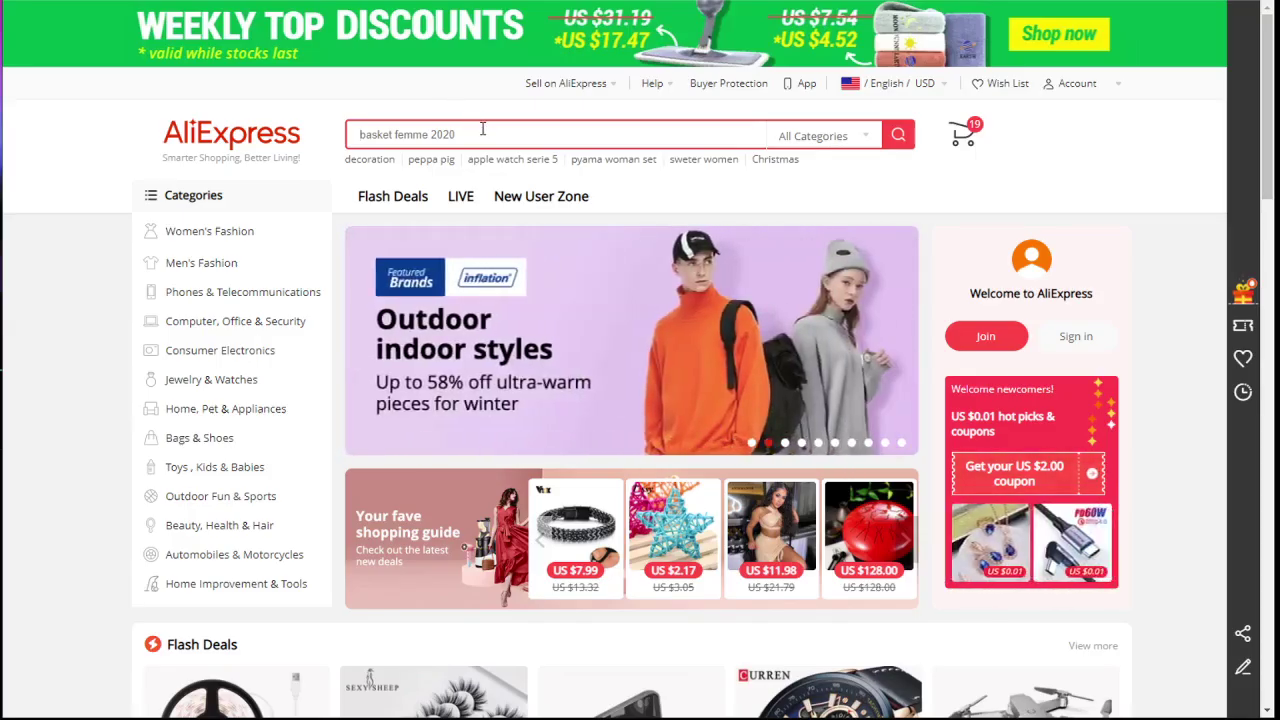
{"action": "type", "text": "mgn12h"}
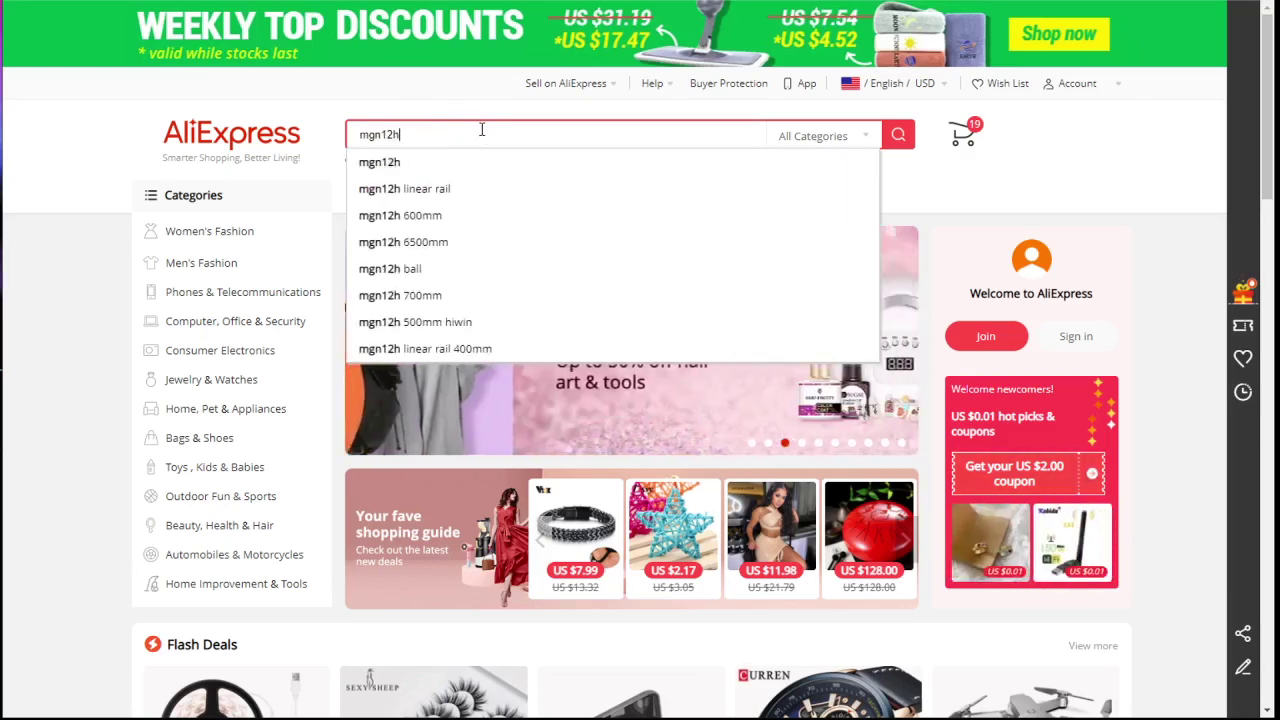
{"action": "key", "text": "Return"}
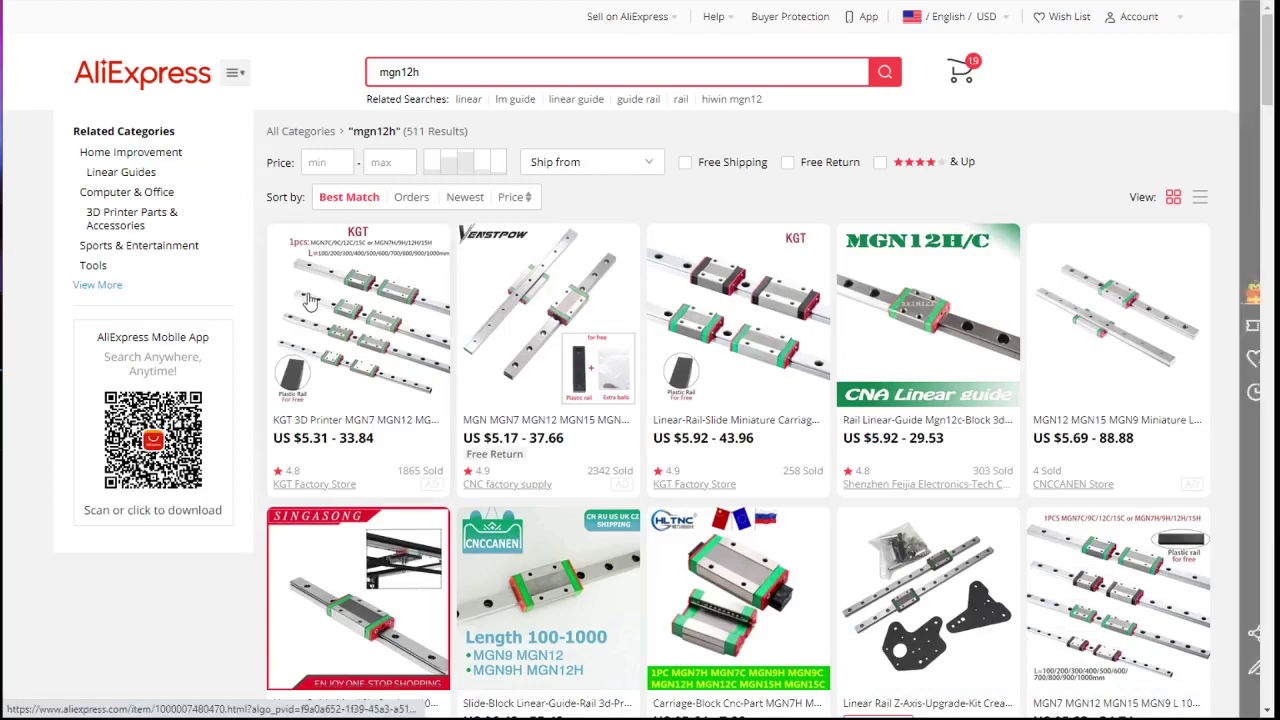
- Open the first KGT rail listing and price it at 450mm guide length, US $16.83
{"action": "left_click", "coordinate": [362, 338]}
{"action": "scroll", "coordinate": [630, 372], "scroll_direction": "down", "scroll_amount": 4}
{"action": "scroll", "coordinate": [596, 300], "scroll_direction": "up", "scroll_amount": 1}
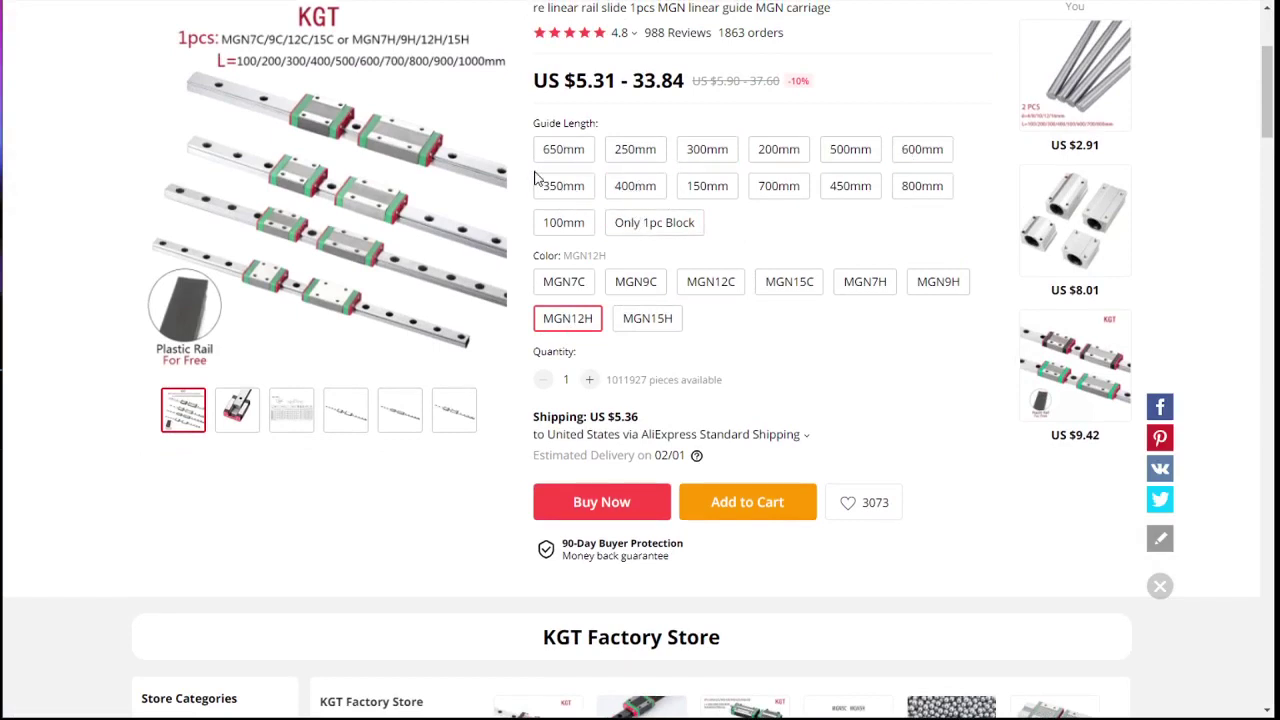
{"action": "left_click", "coordinate": [570, 188]}
{"action": "scroll", "coordinate": [575, 195], "scroll_direction": "up", "scroll_amount": 1}
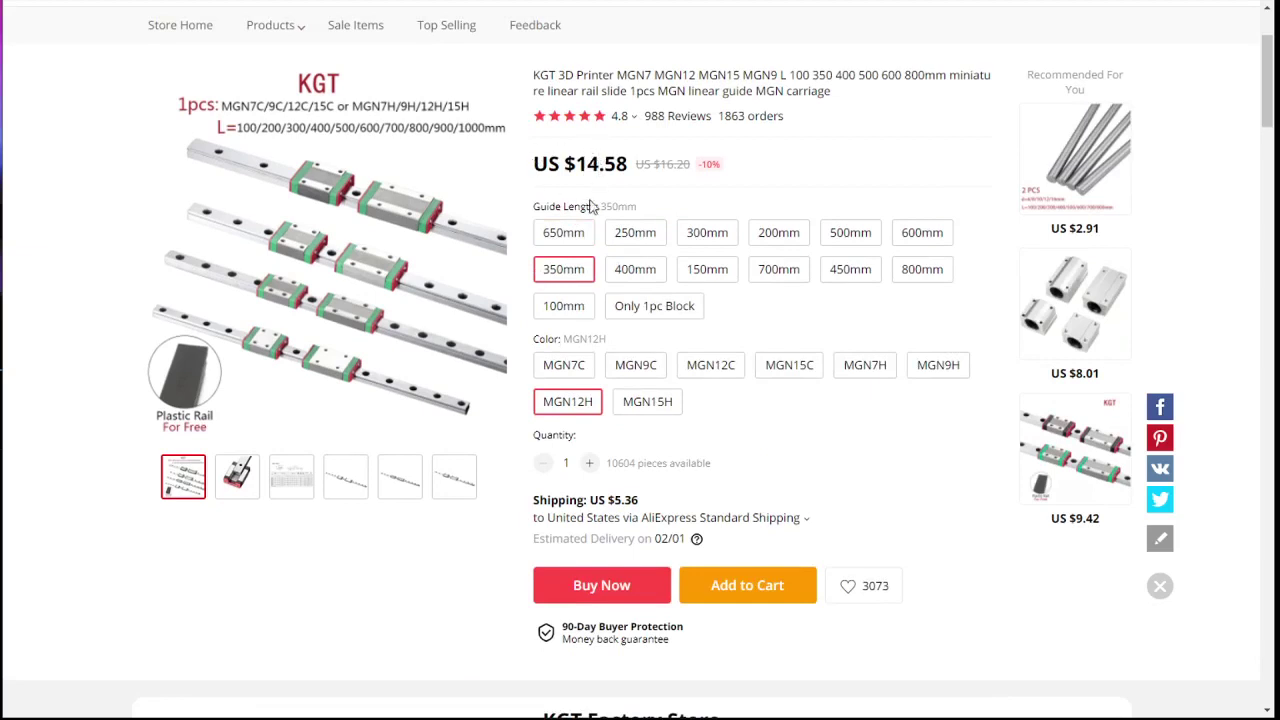
{"action": "left_click", "coordinate": [862, 271]}
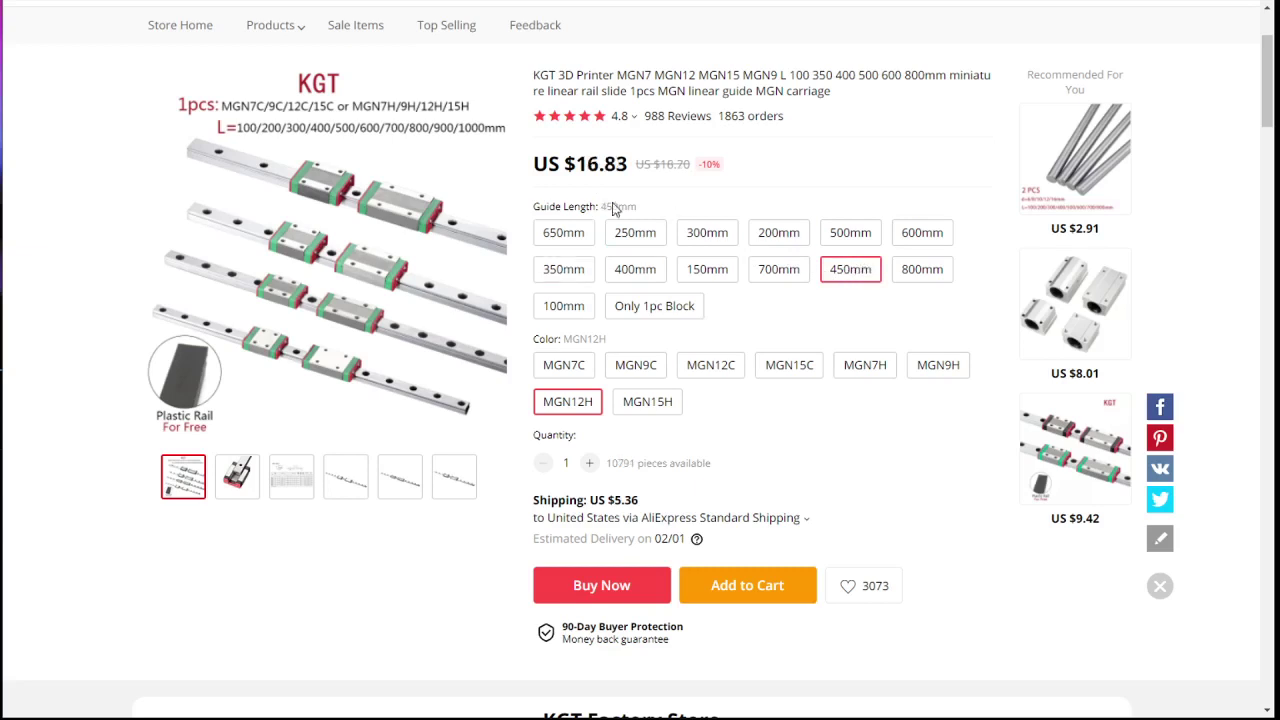
{"action": "left_click", "coordinate": [454, 476]}
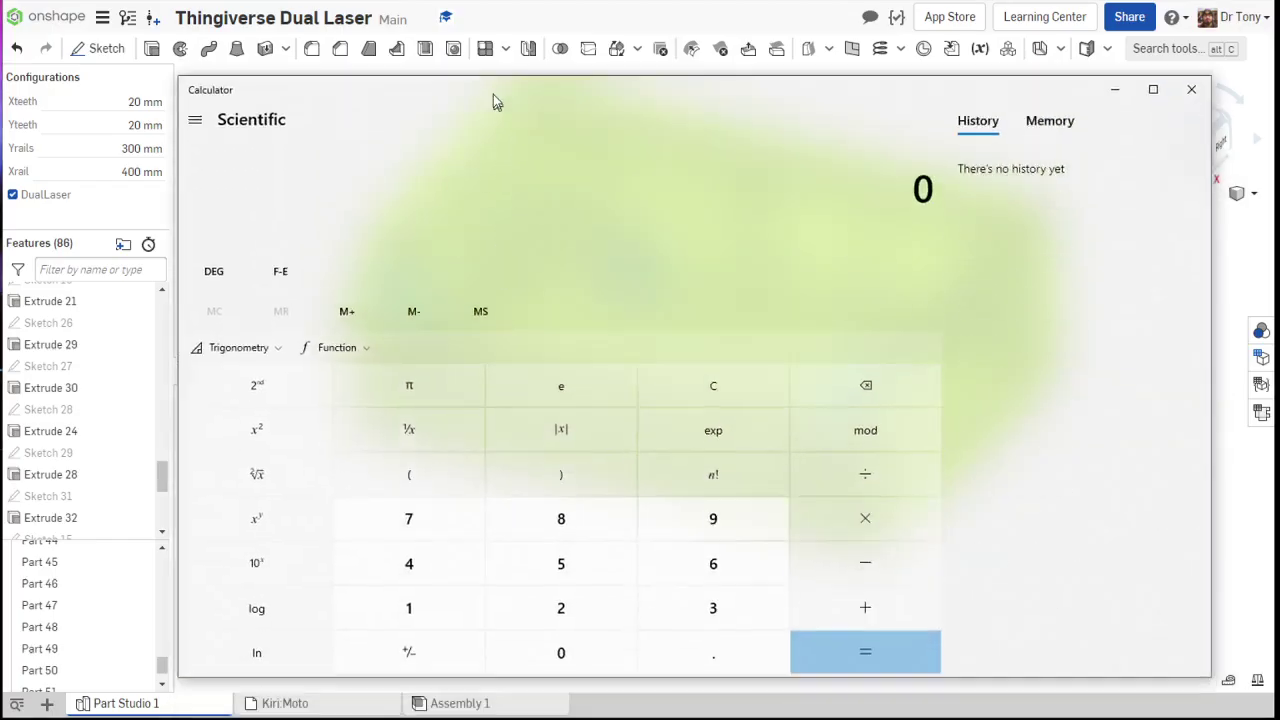
- Convert 12 inches to millimetres in Calculator: 12 × 25.4 = 304.8
{"action": "left_click_drag", "start_coordinate": [494, 100], "coordinate": [455, 52]}
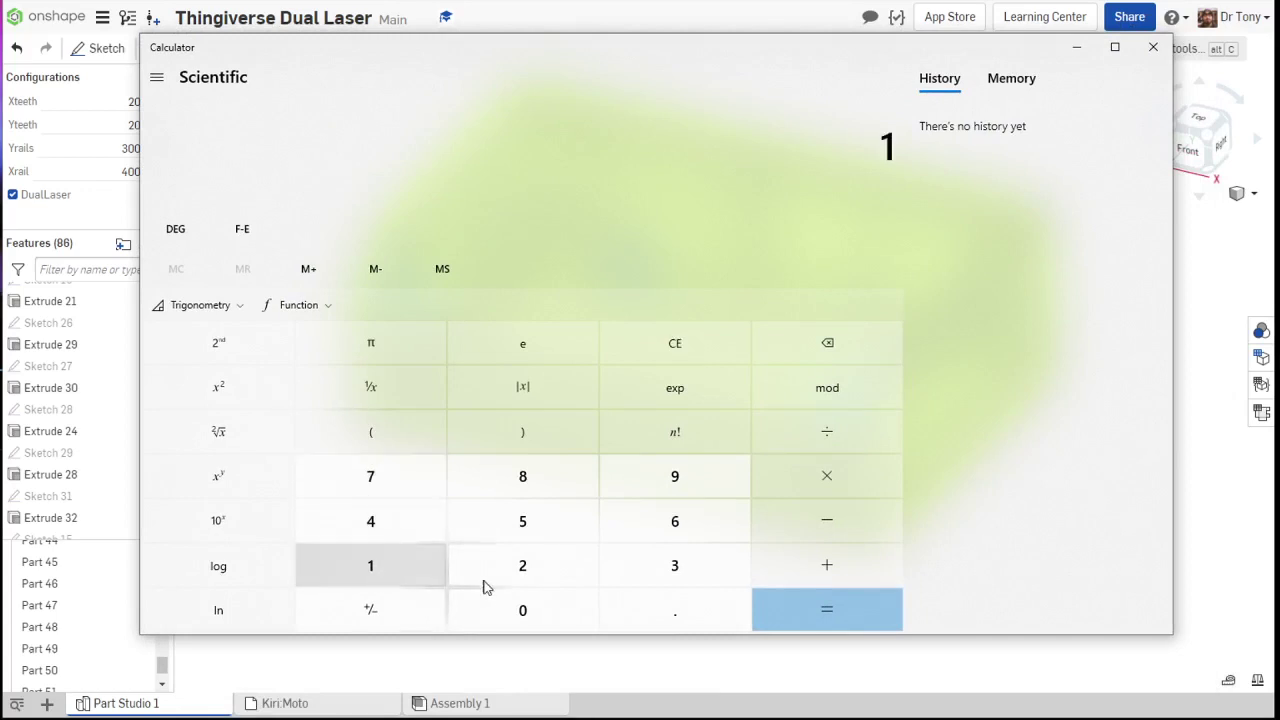
{"action": "left_click", "coordinate": [408, 584]}
{"action": "left_click", "coordinate": [517, 569]}
{"action": "left_click", "coordinate": [789, 477]}
{"action": "left_click", "coordinate": [524, 567]}
{"action": "left_click", "coordinate": [523, 522]}
{"action": "left_click", "coordinate": [688, 611]}
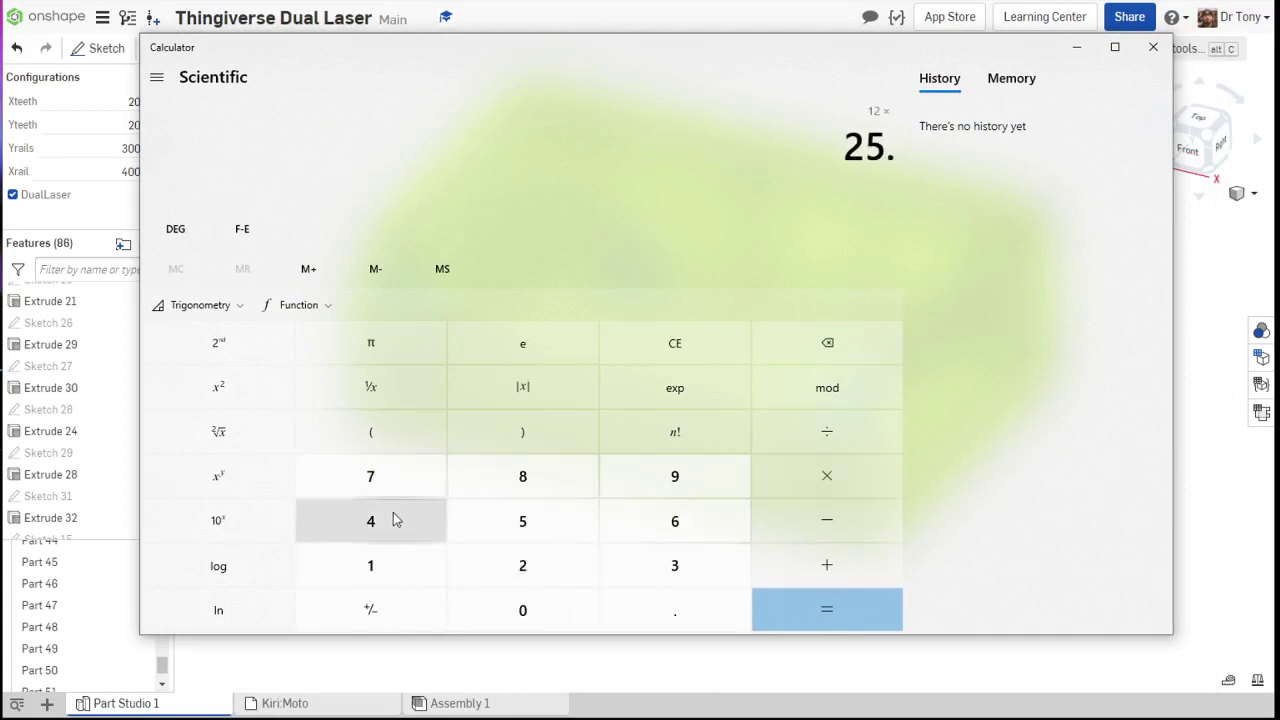
{"action": "left_click", "coordinate": [391, 519]}
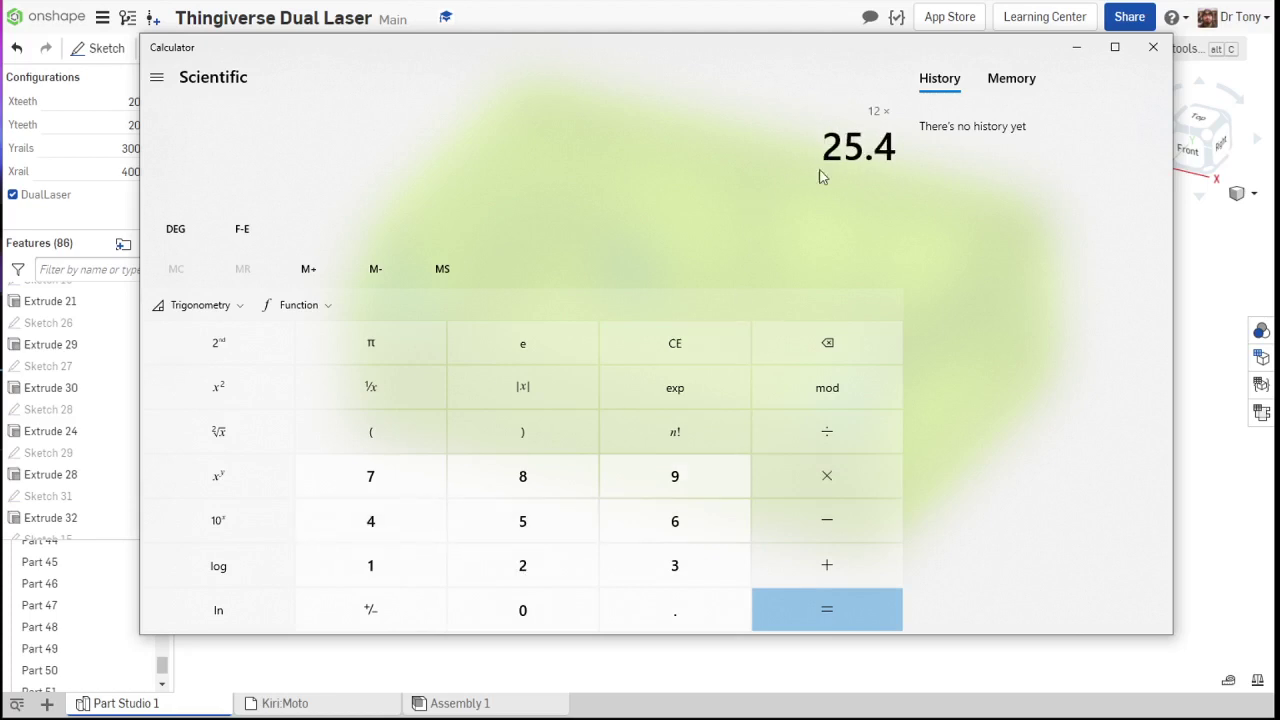
{"action": "left_click", "coordinate": [827, 603]}
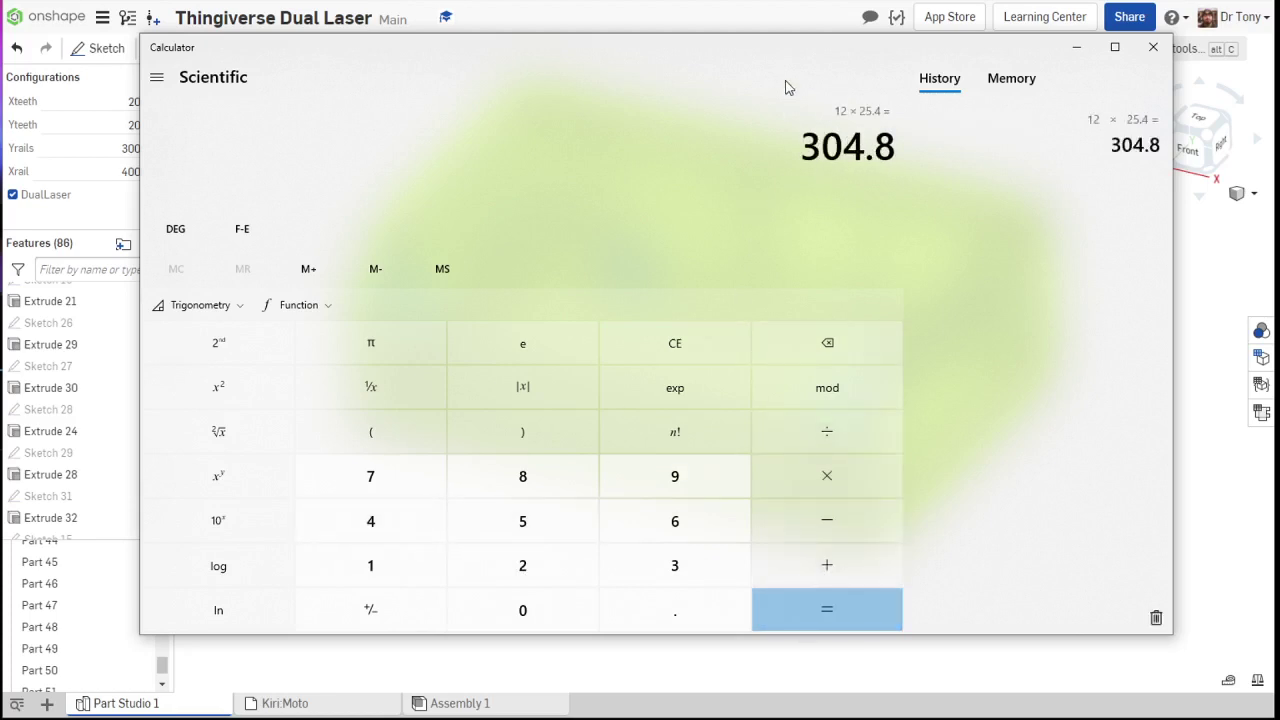
{"action": "left_click_drag", "start_coordinate": [803, 146], "coordinate": [898, 147]}
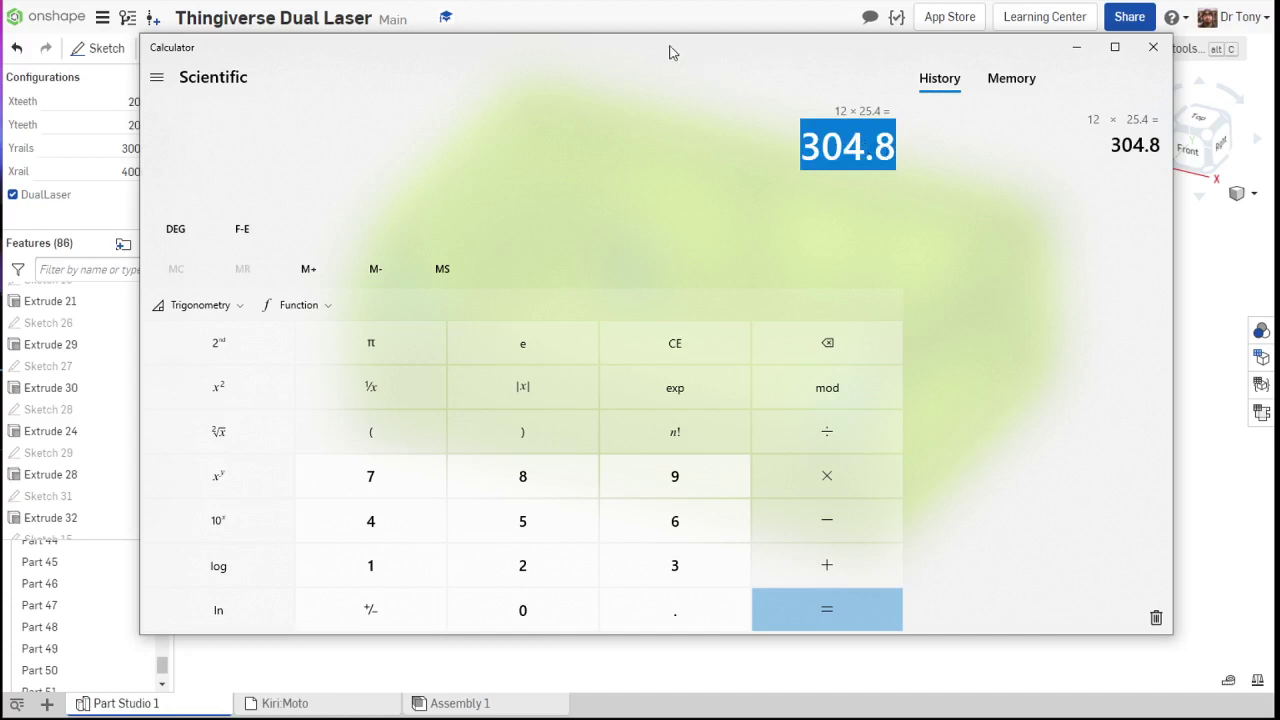
- Move the Calculator window down below the Onshape model
{"action": "left_click_drag", "start_coordinate": [669, 46], "coordinate": [623, 63]}
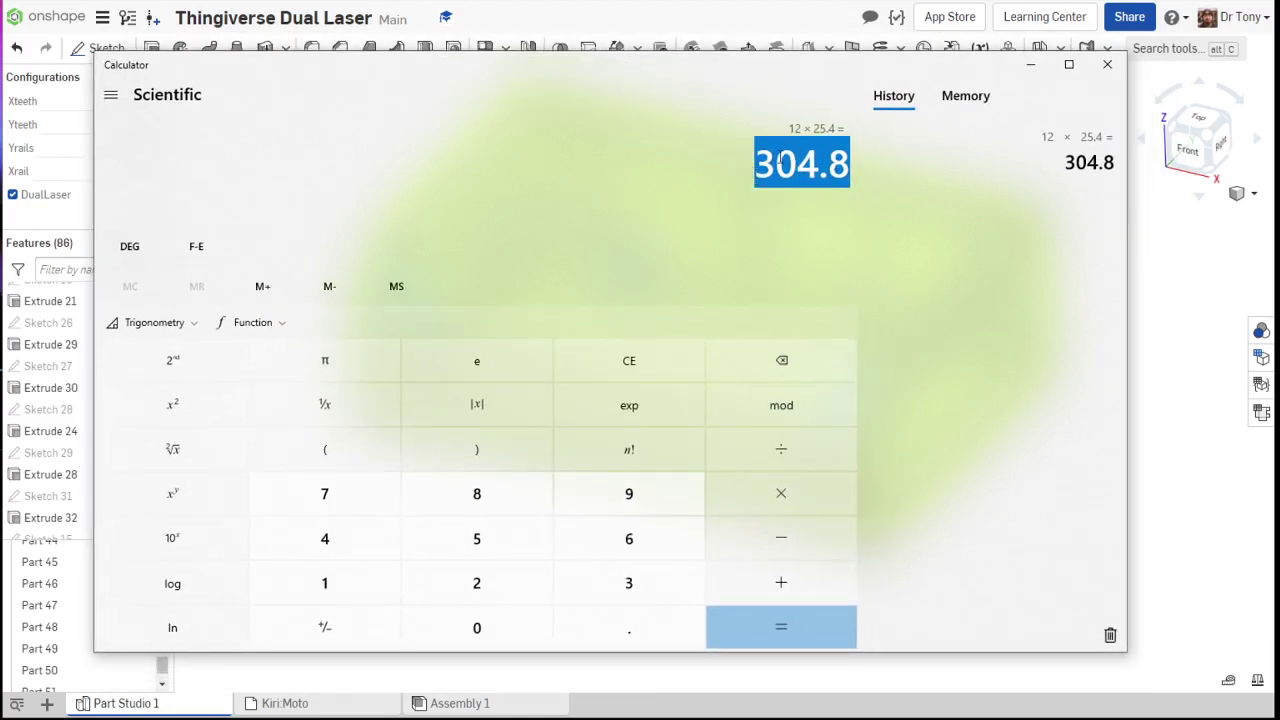
{"action": "left_click_drag", "start_coordinate": [540, 76], "coordinate": [565, 72]}
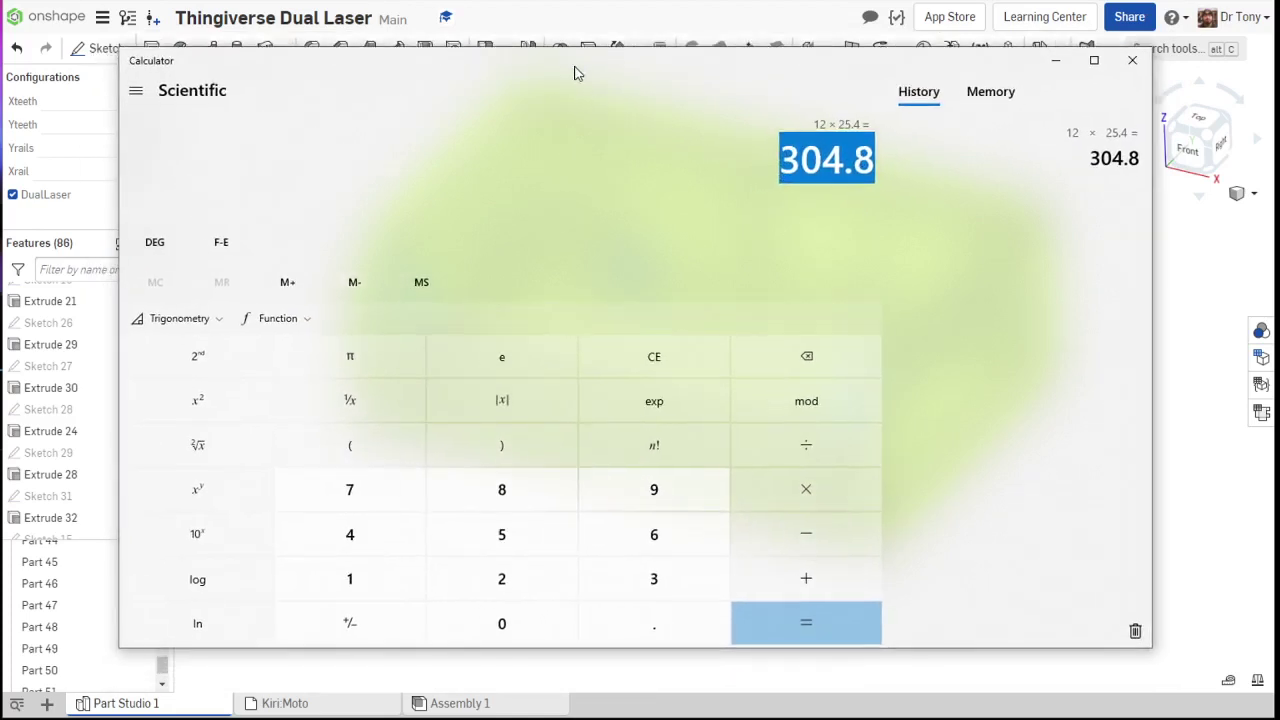
{"action": "left_click_drag", "start_coordinate": [658, 66], "coordinate": [726, 584]}
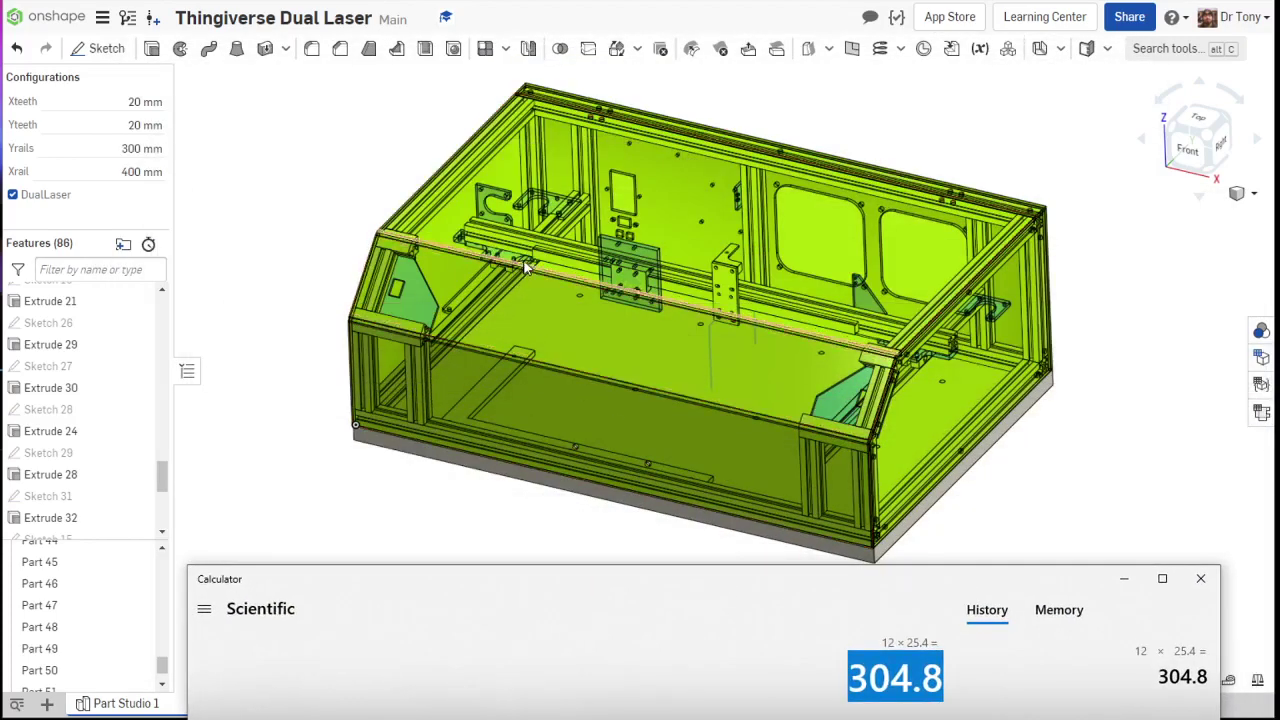
- Hide Part 35 to expose the inner frame and carriage block
{"action": "right_click_drag", "start_coordinate": [492, 284], "coordinate": [616, 338]}
{"action": "scroll", "coordinate": [505, 292], "scroll_direction": "up", "scroll_amount": 5}
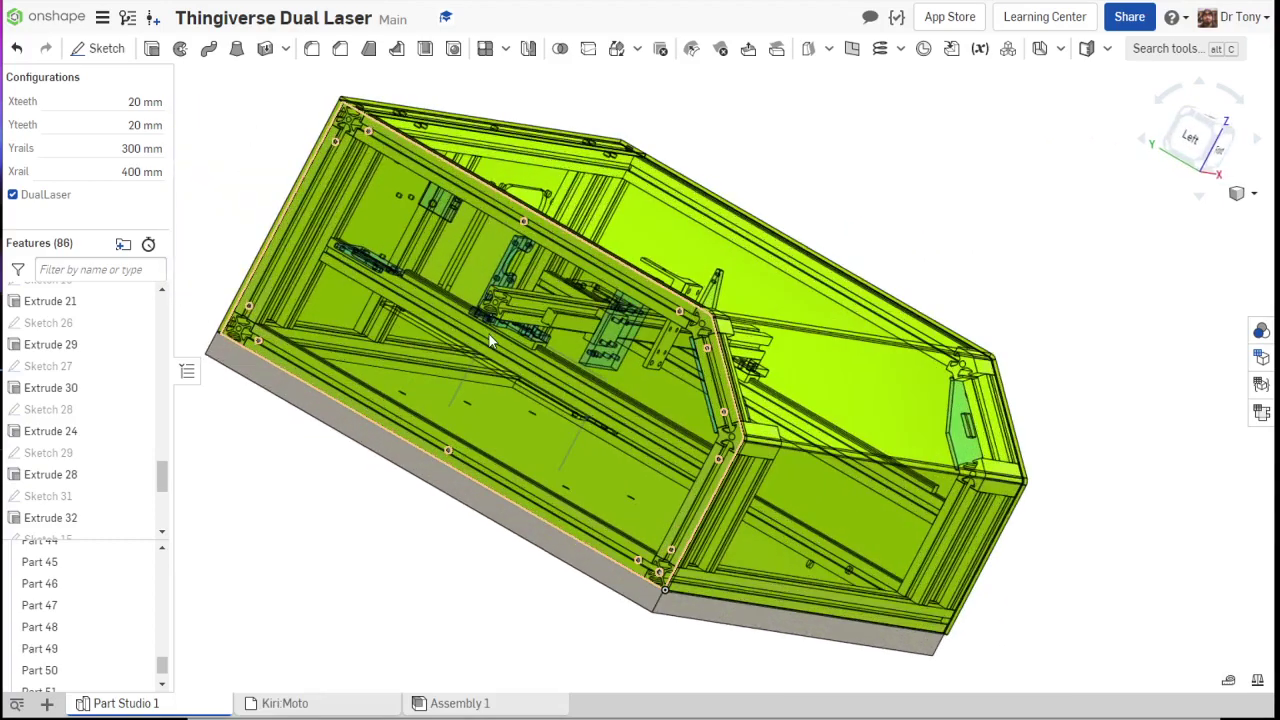
{"action": "right_click", "coordinate": [490, 341]}
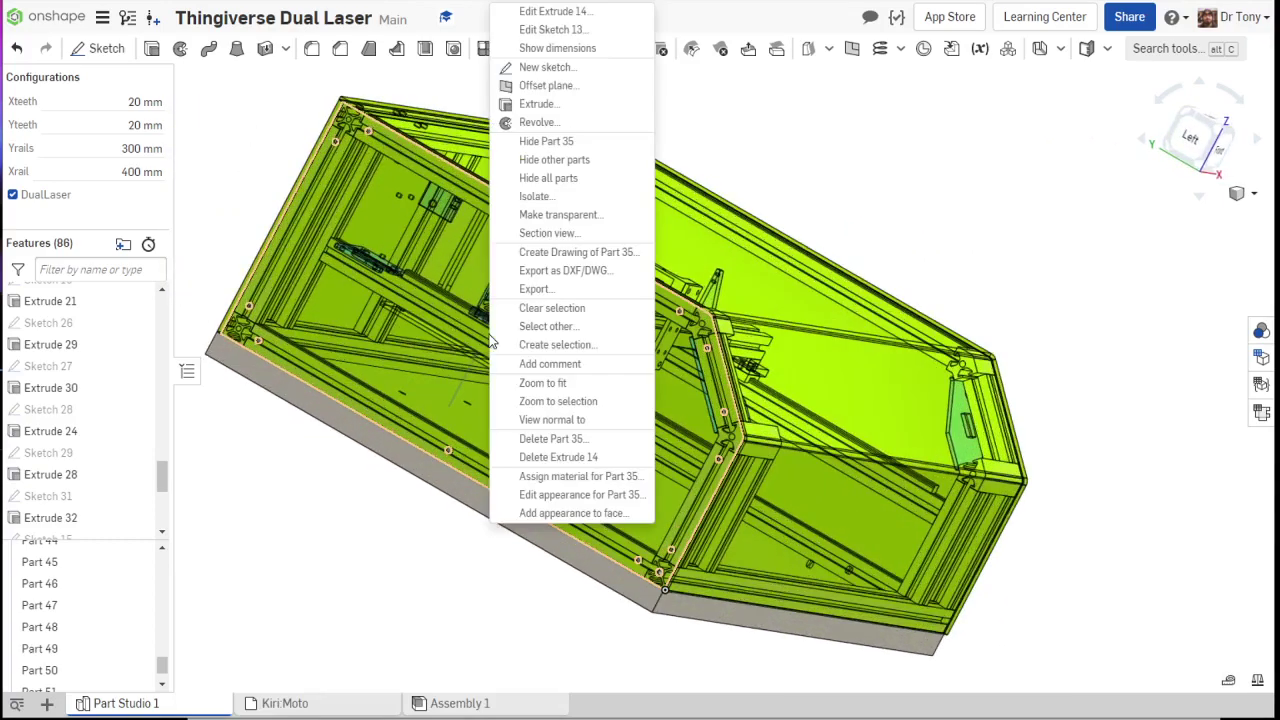
{"action": "left_click", "coordinate": [556, 142]}
{"action": "scroll", "coordinate": [725, 318], "scroll_direction": "up", "scroll_amount": 10}
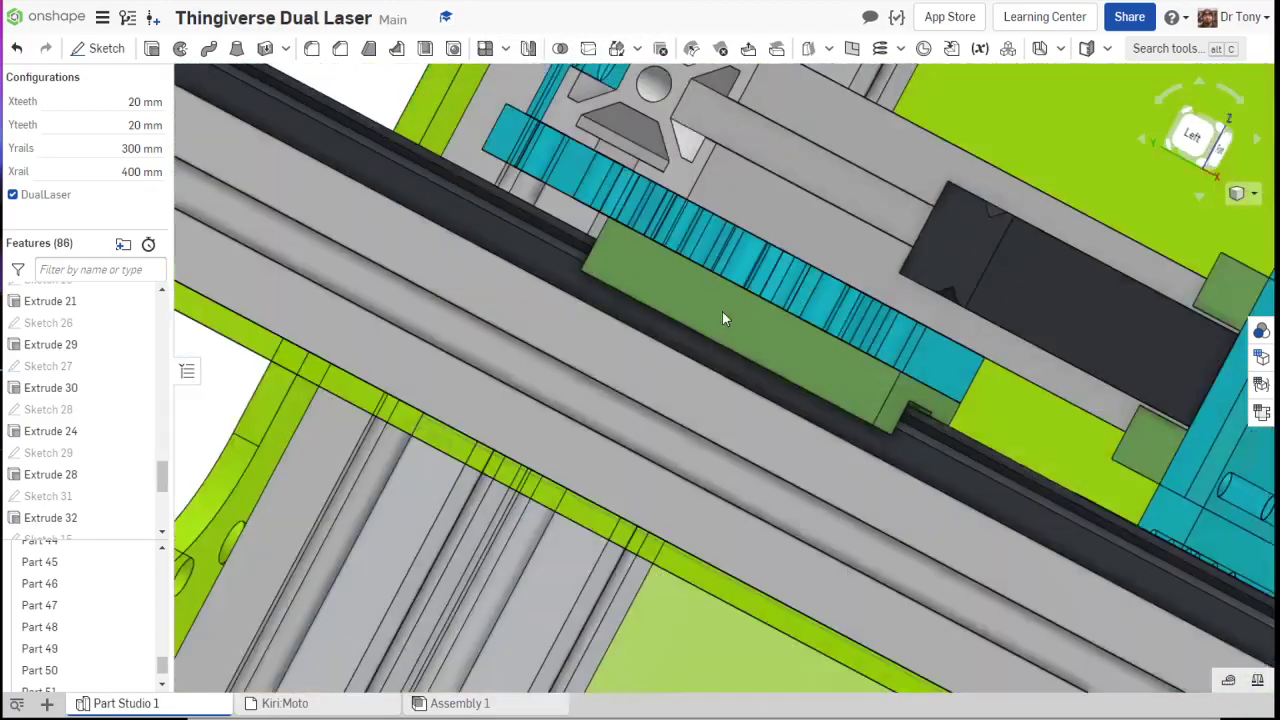
{"action": "right_click_drag", "start_coordinate": [722, 311], "coordinate": [640, 290]}
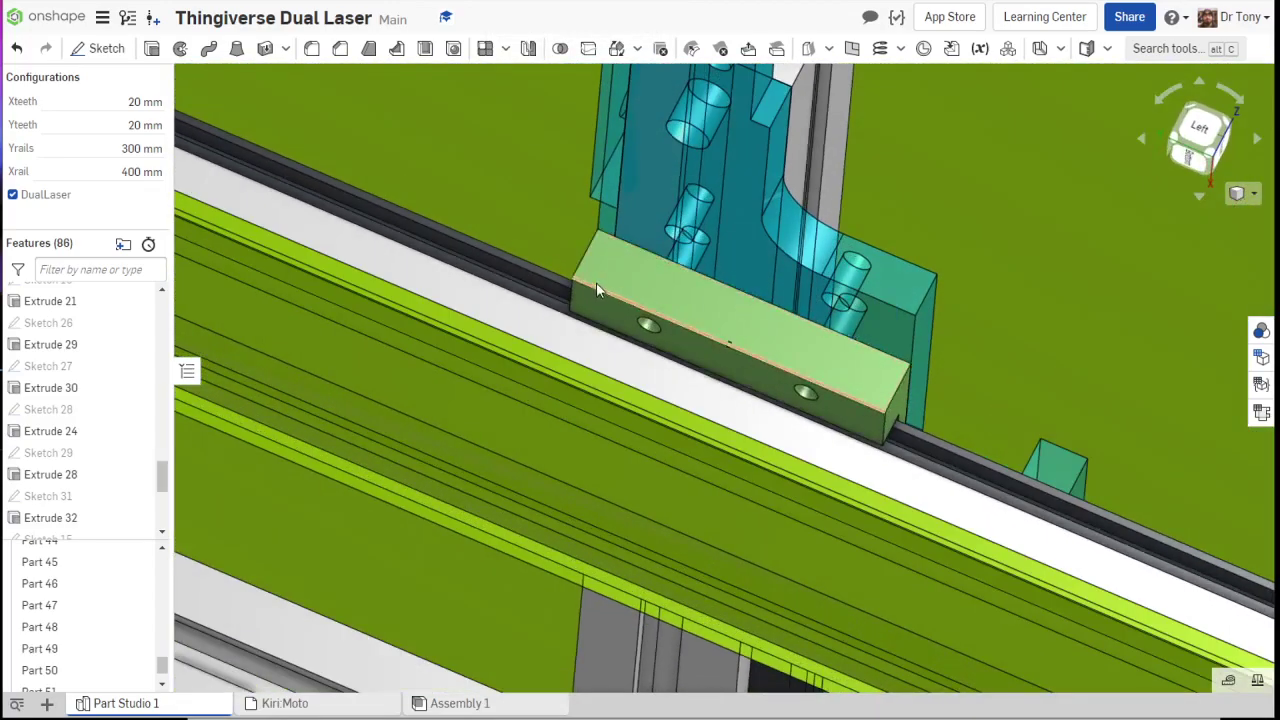
- Measure the distance between the carriage block's lower and upper corners
{"action": "left_click", "coordinate": [883, 411]}
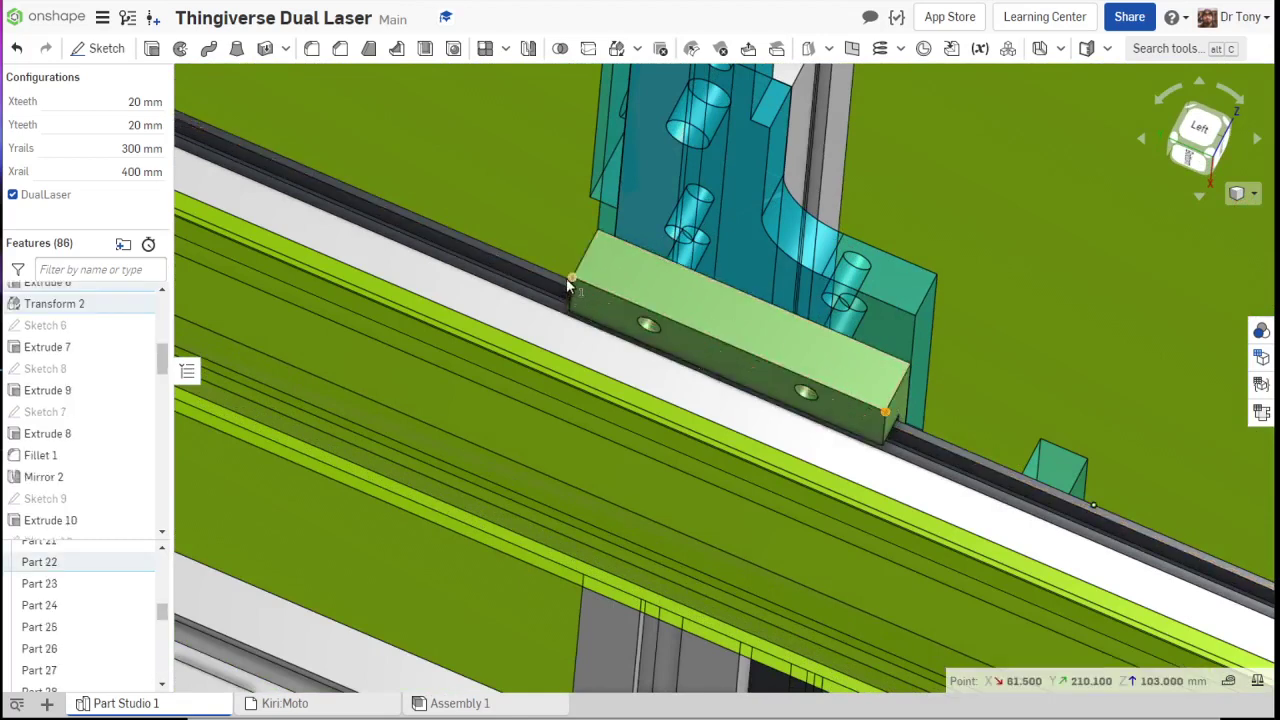
{"action": "left_click", "coordinate": [575, 278]}
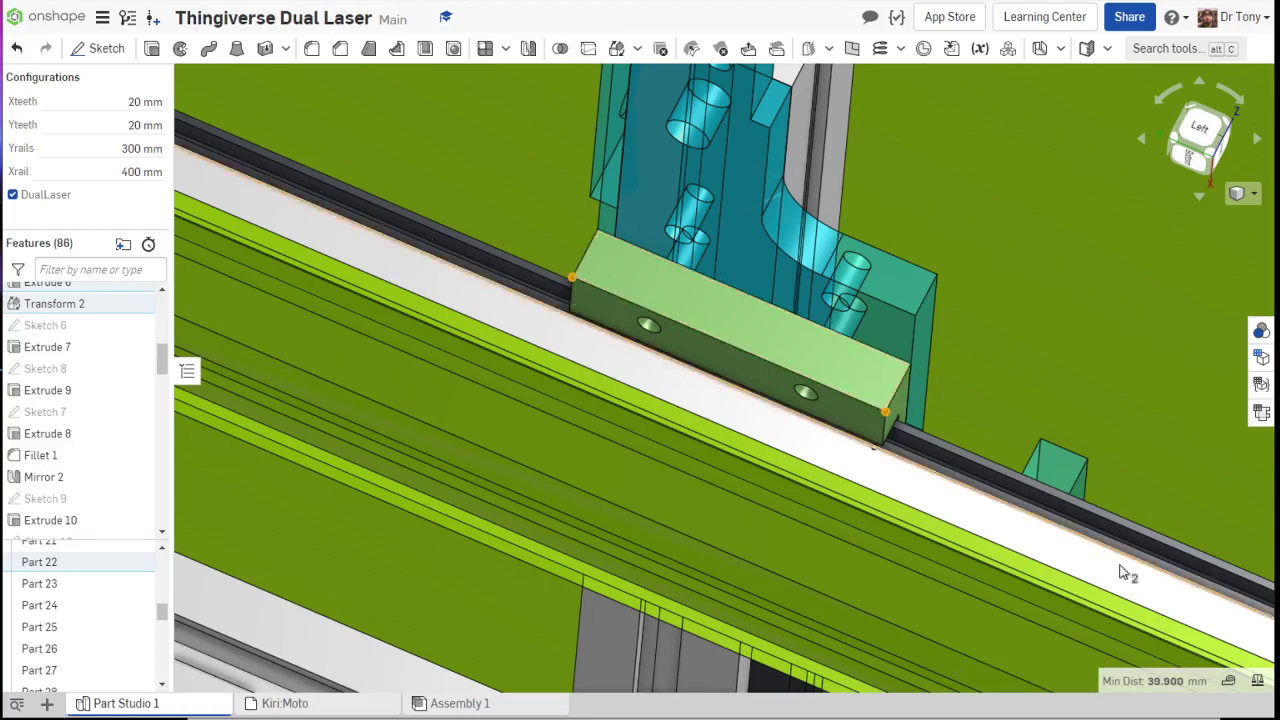
{"action": "scroll", "coordinate": [874, 580], "scroll_direction": "down", "scroll_amount": 10}
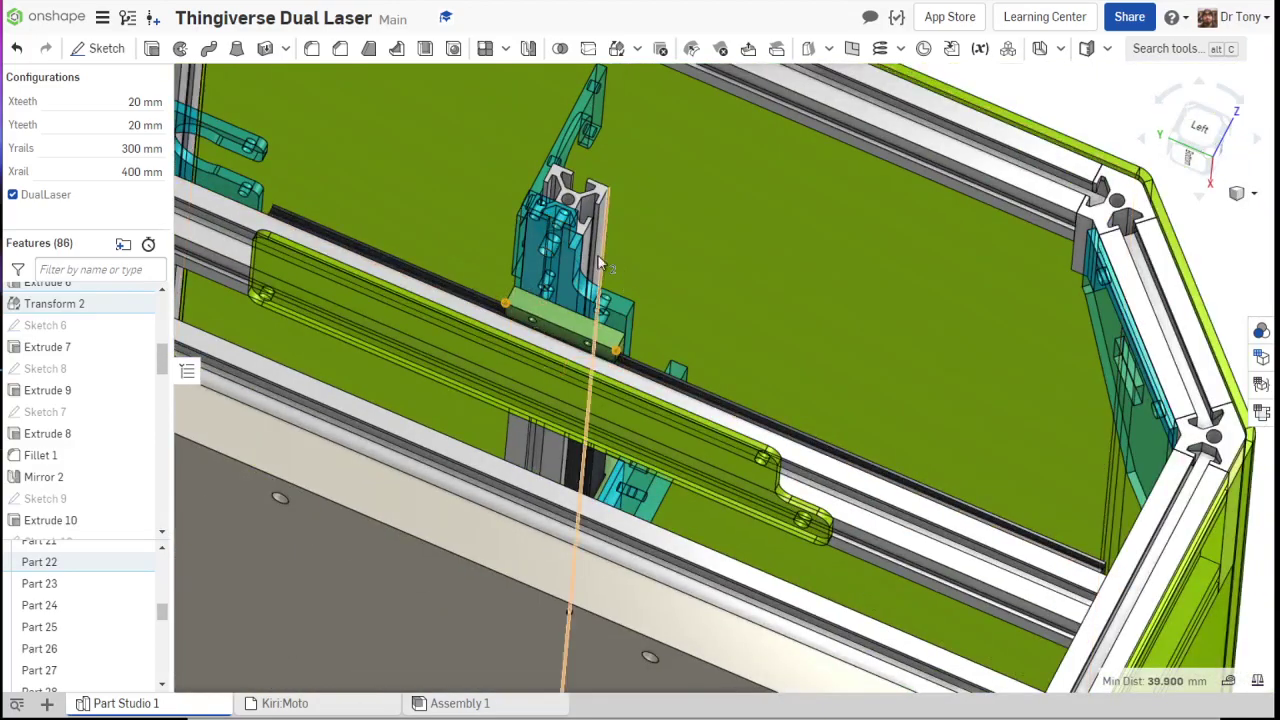
{"action": "right_click_drag", "start_coordinate": [1000, 180], "coordinate": [695, 242]}
{"action": "left_click", "coordinate": [920, 137]}
{"action": "scroll", "coordinate": [680, 238], "scroll_direction": "up", "scroll_amount": 5}
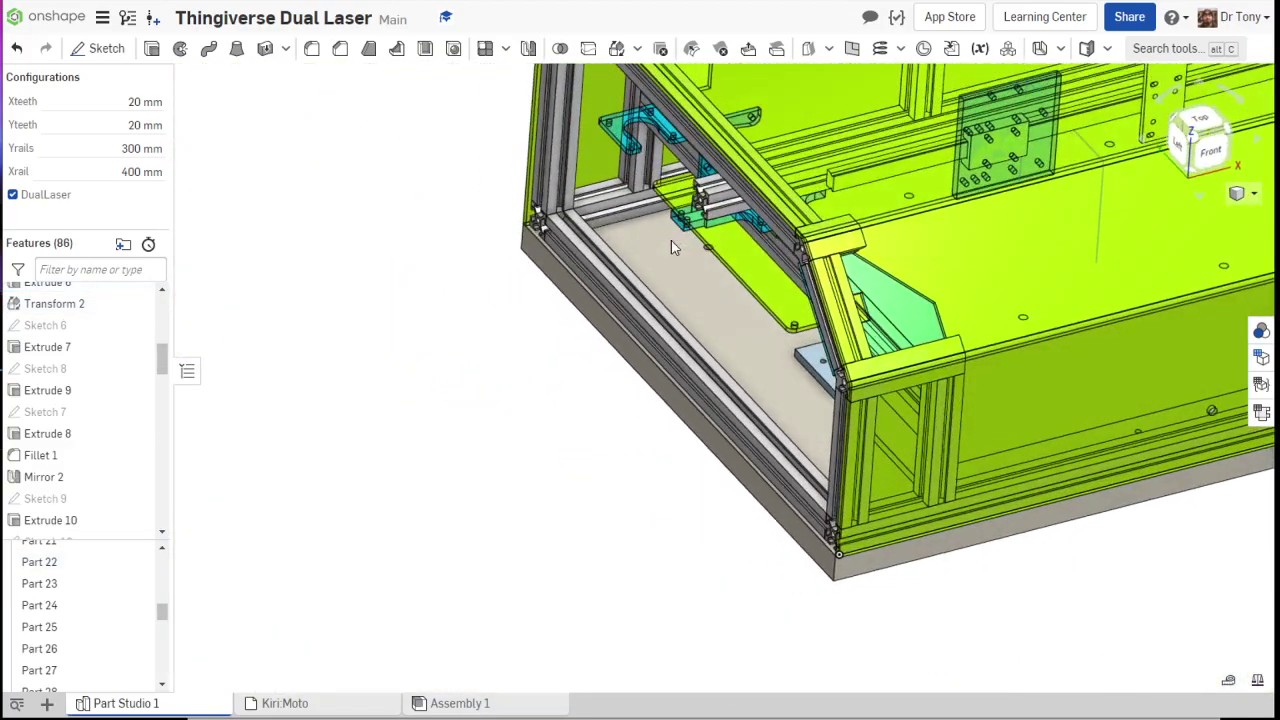
{"action": "scroll", "coordinate": [739, 268], "scroll_direction": "up", "scroll_amount": 8}
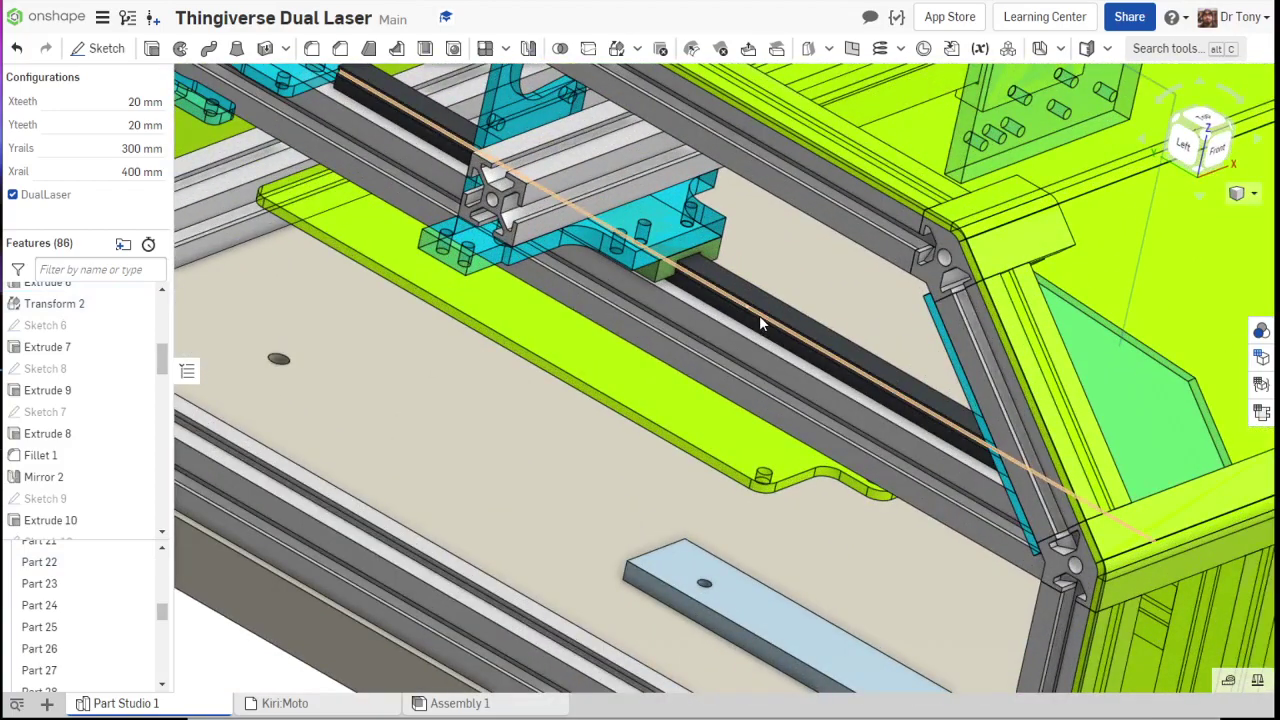
- Measure the rail's parallel edges, 9 mm apart, confirming the 300 mm rail length
{"action": "left_click", "coordinate": [759, 315]}
{"action": "left_click", "coordinate": [779, 297]}
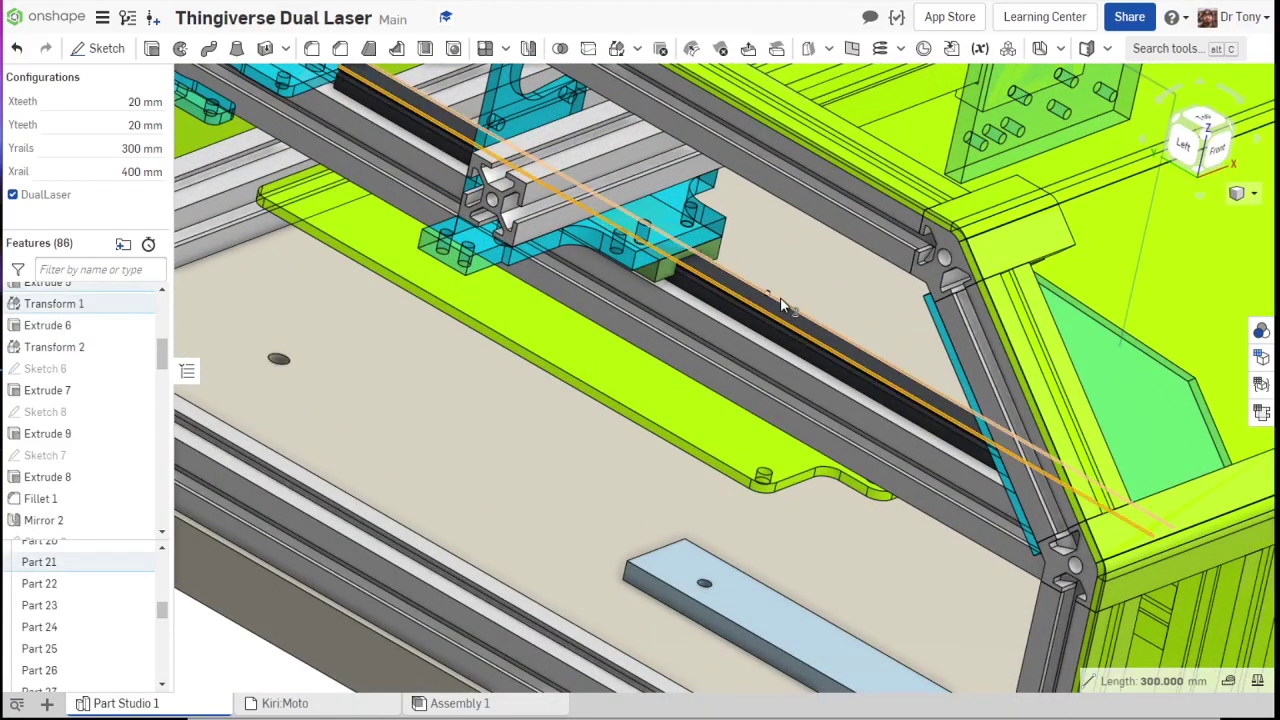
{"action": "scroll", "coordinate": [780, 297], "scroll_direction": "down", "scroll_amount": 5}
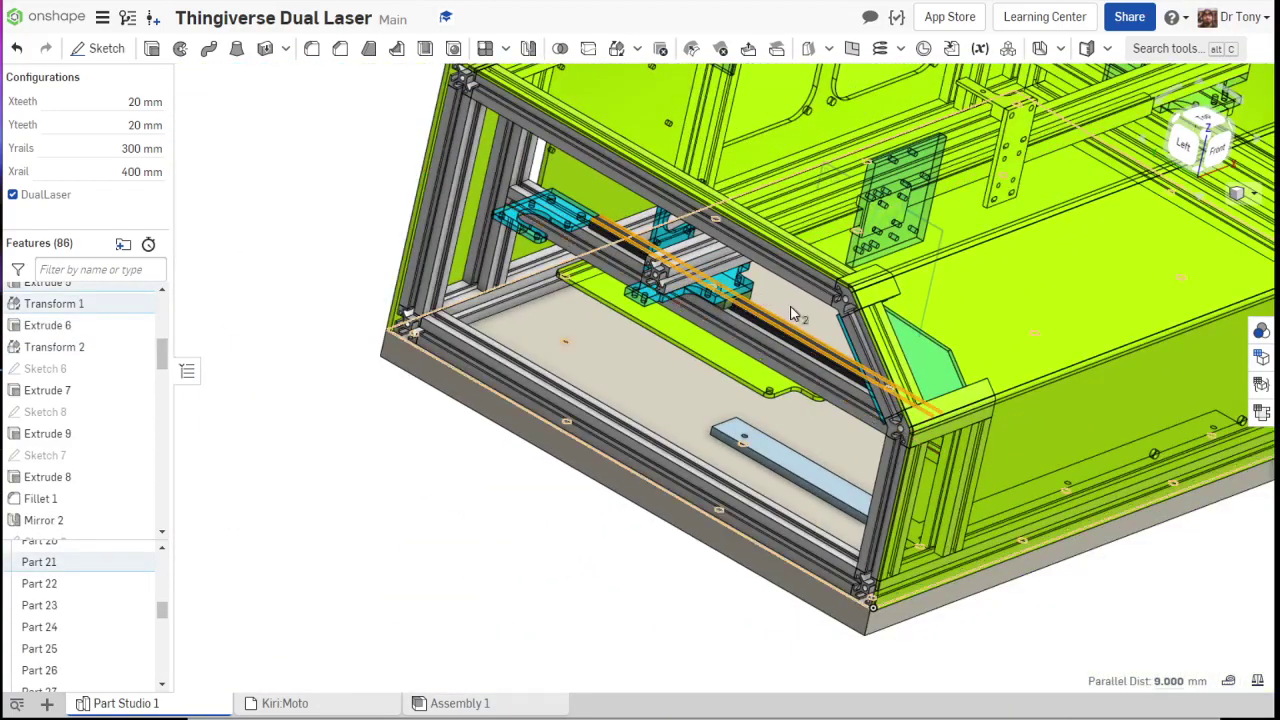
{"action": "scroll", "coordinate": [665, 325], "scroll_direction": "up", "scroll_amount": 5}
{"action": "scroll", "coordinate": [665, 325], "scroll_direction": "down", "scroll_amount": 5}
{"action": "left_click", "coordinate": [415, 412]}
{"action": "mouse_move", "coordinate": [432, 388]}
{"action": "right_mouse_down"}
{"action": "mouse_move", "coordinate": [386, 371]}
{"action": "mouse_move", "coordinate": [435, 400]}
{"action": "right_mouse_up"}
{"action": "scroll", "coordinate": [435, 400], "scroll_direction": "down", "scroll_amount": 3}
{"action": "scroll", "coordinate": [603, 367], "scroll_direction": "up", "scroll_amount": 6}
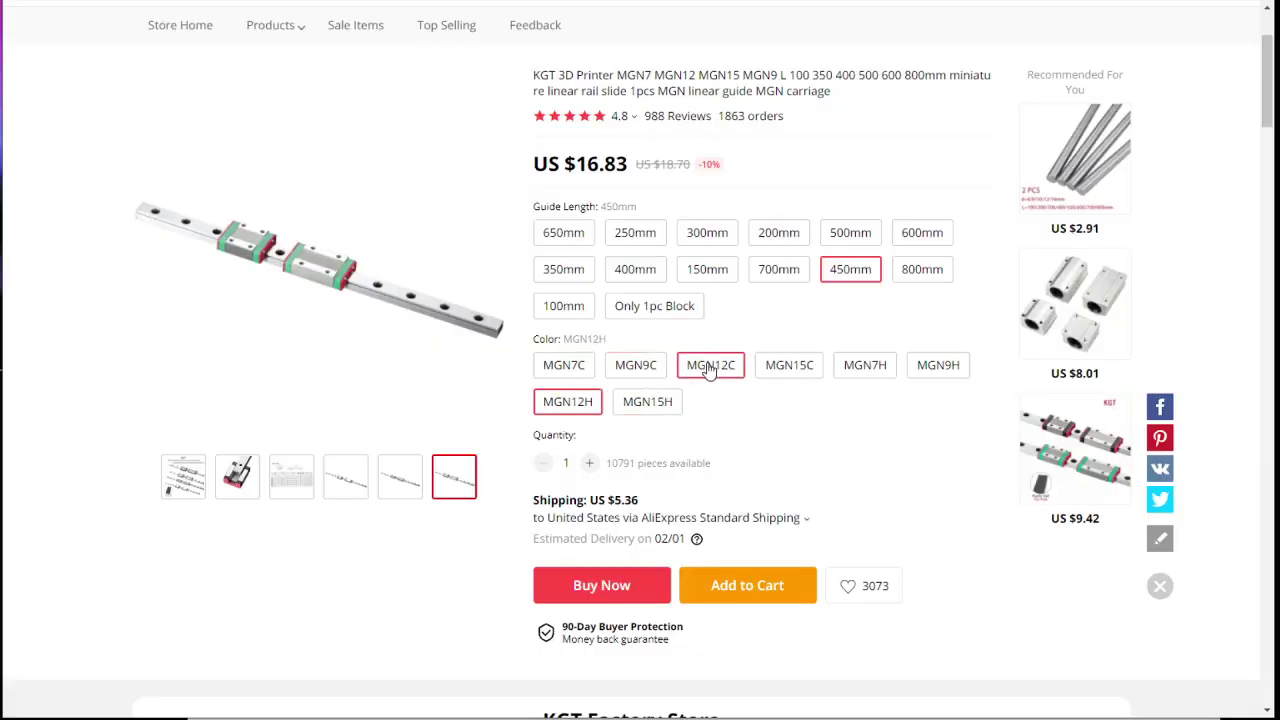
- Choose the MGN9H variant, bringing the 450mm rail to US $13.95
{"action": "left_click", "coordinate": [945, 368]}
{"action": "scroll", "coordinate": [690, 443], "scroll_direction": "up", "scroll_amount": 1}
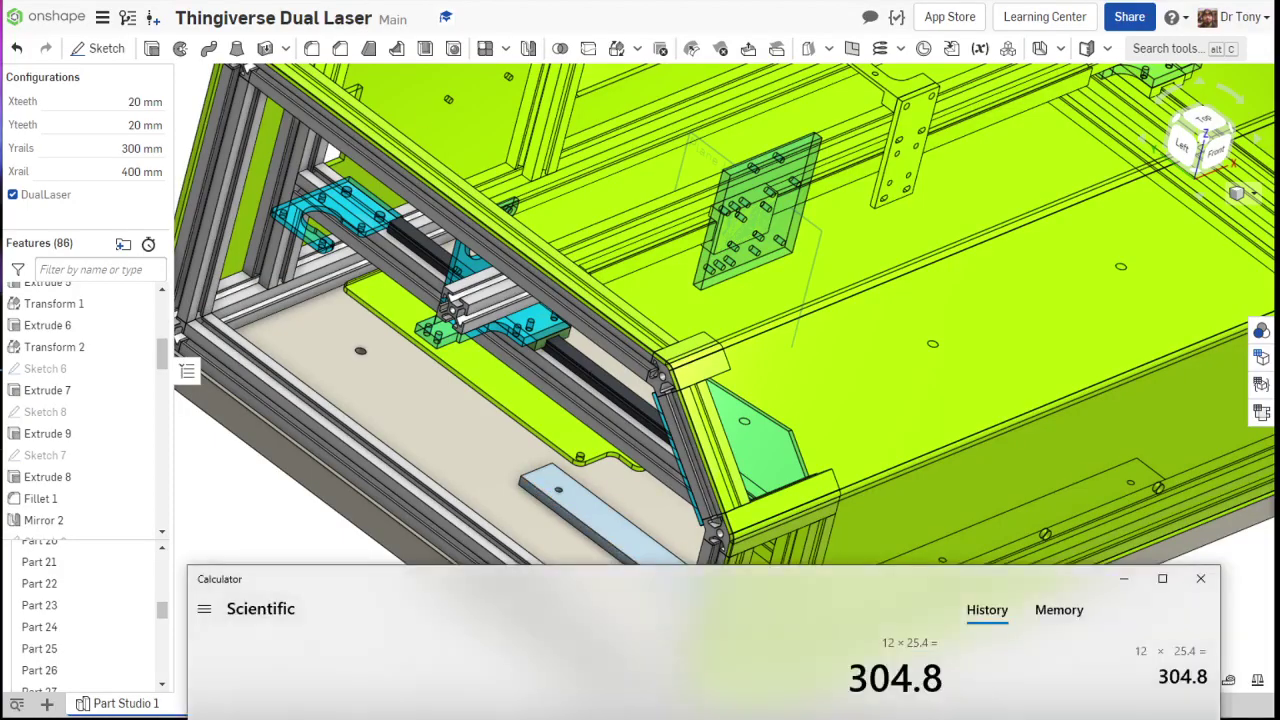
{"action": "left_click_drag", "start_coordinate": [671, 582], "coordinate": [620, 79]}
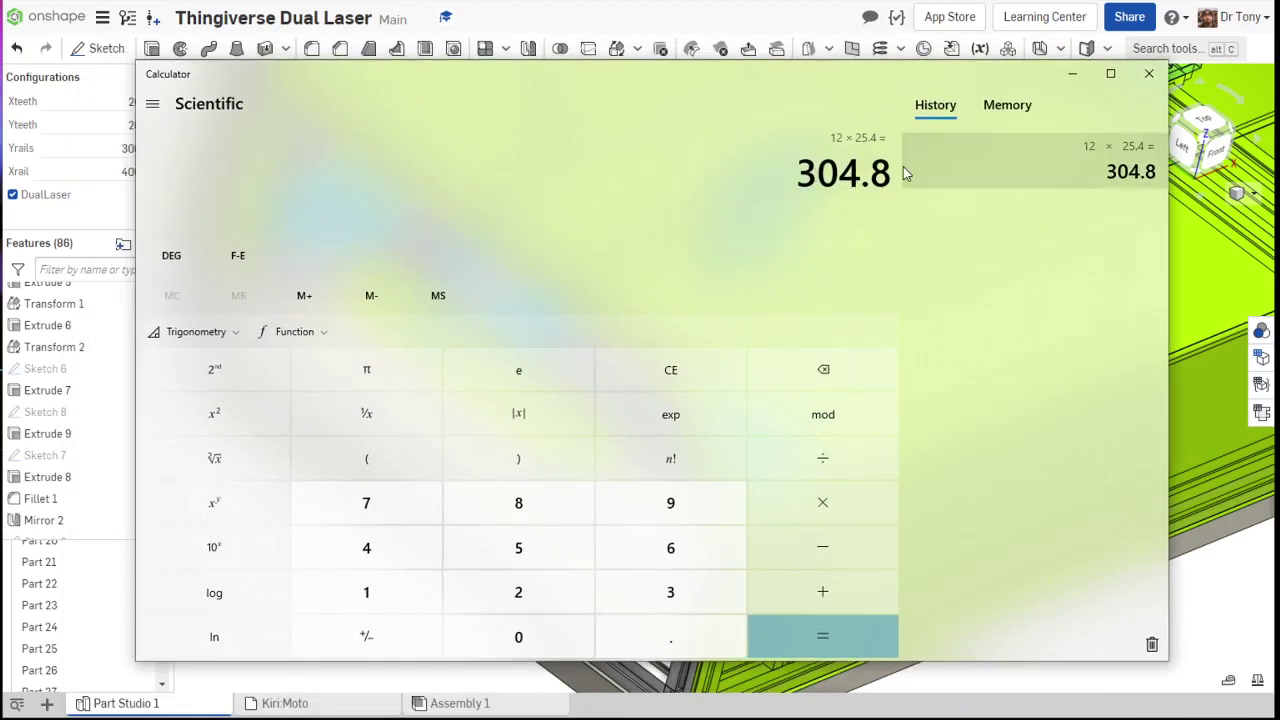
{"action": "left_click_drag", "start_coordinate": [749, 73], "coordinate": [757, 715]}
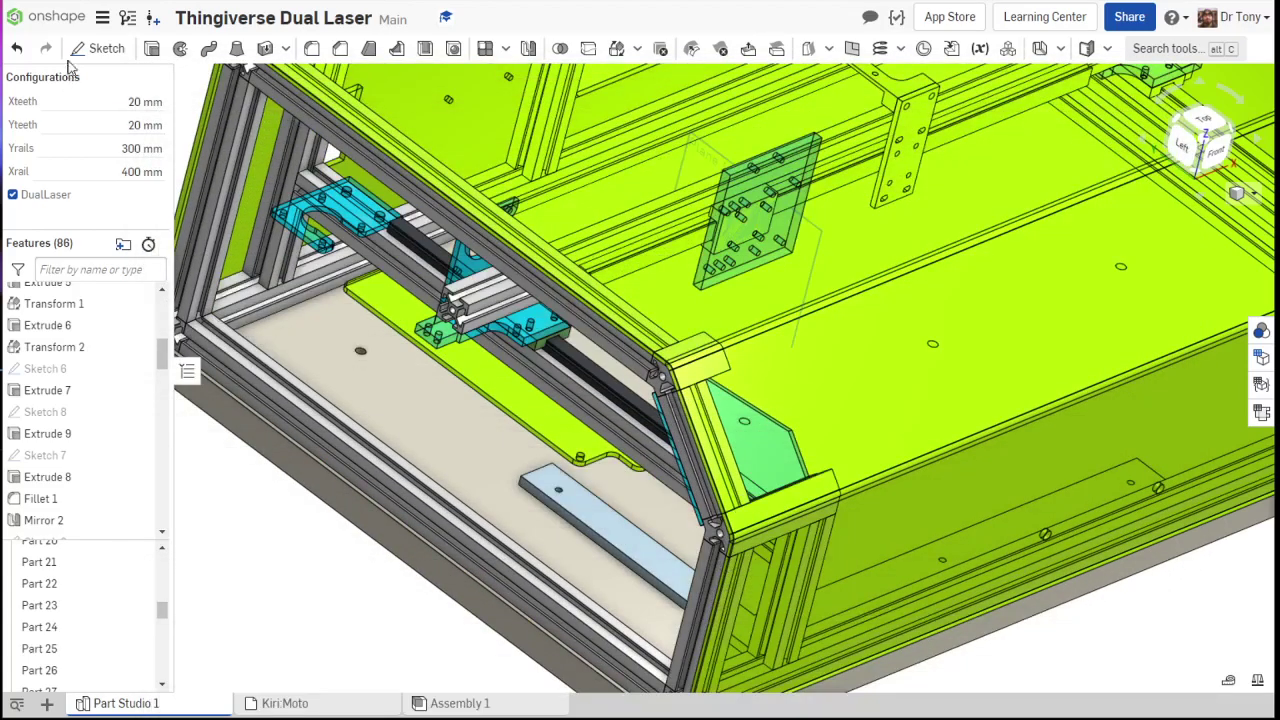
- Change Yrails to 350 mm, inspect the lengthened frame, and bring Calculator back
{"action": "left_click", "coordinate": [143, 145]}
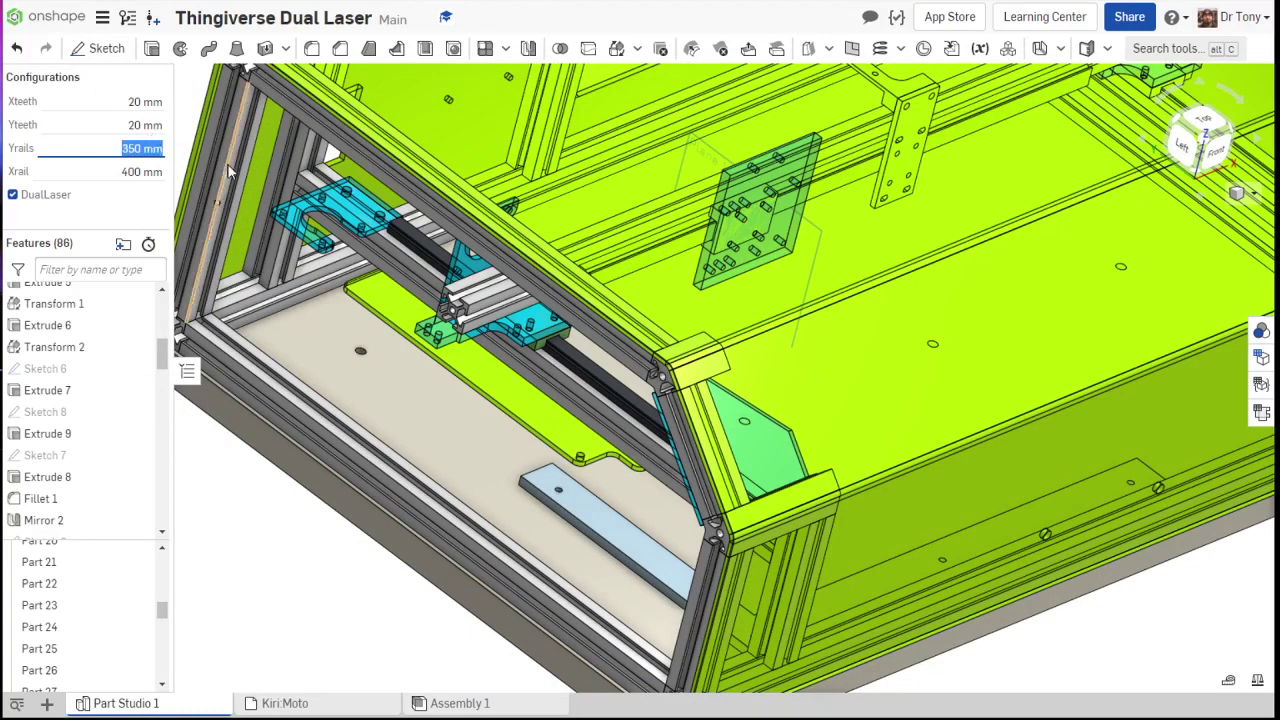
{"action": "scroll", "coordinate": [386, 329], "scroll_direction": "down", "scroll_amount": 5}
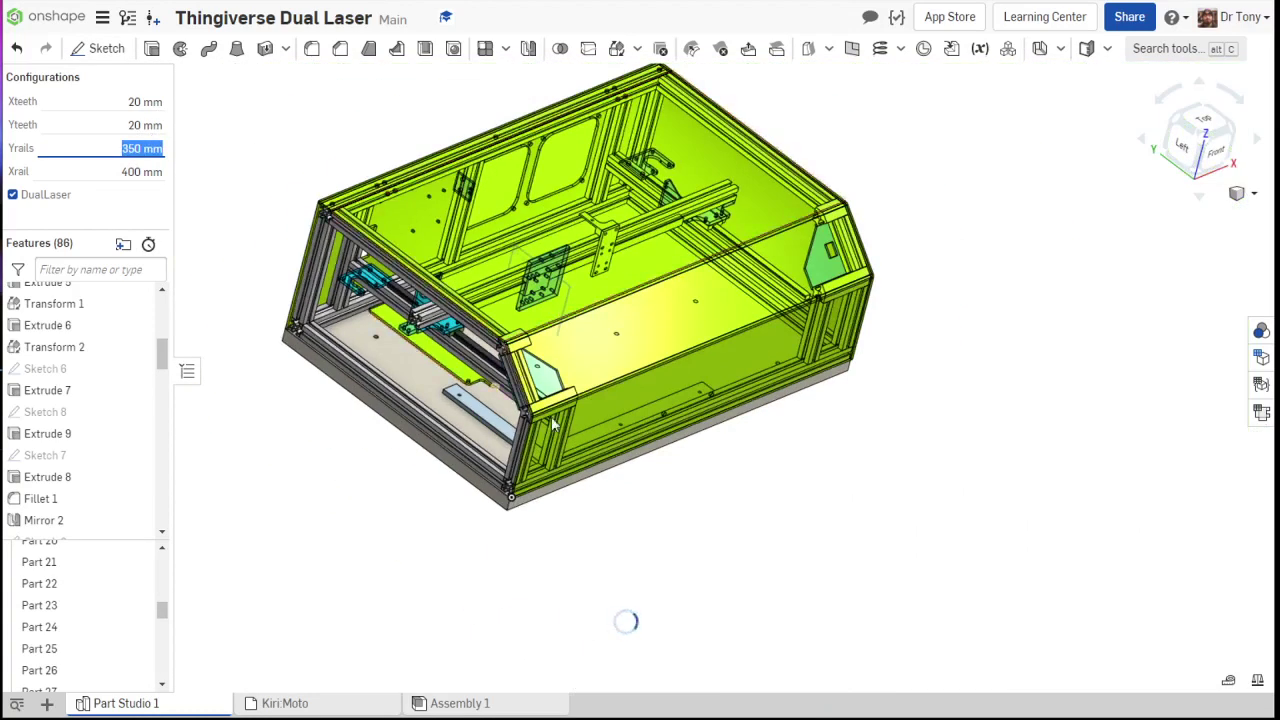
{"action": "right_click_drag", "start_coordinate": [415, 410], "coordinate": [413, 386]}
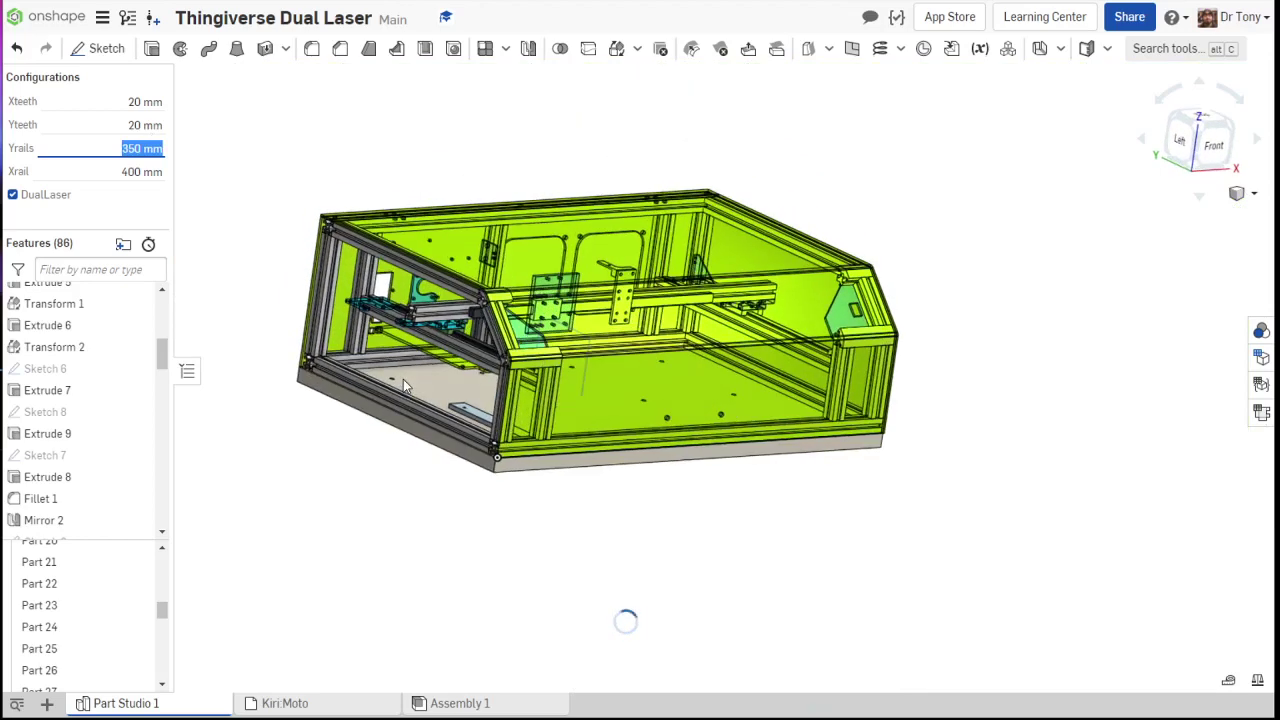
{"action": "scroll", "coordinate": [443, 325], "scroll_direction": "up", "scroll_amount": 3}
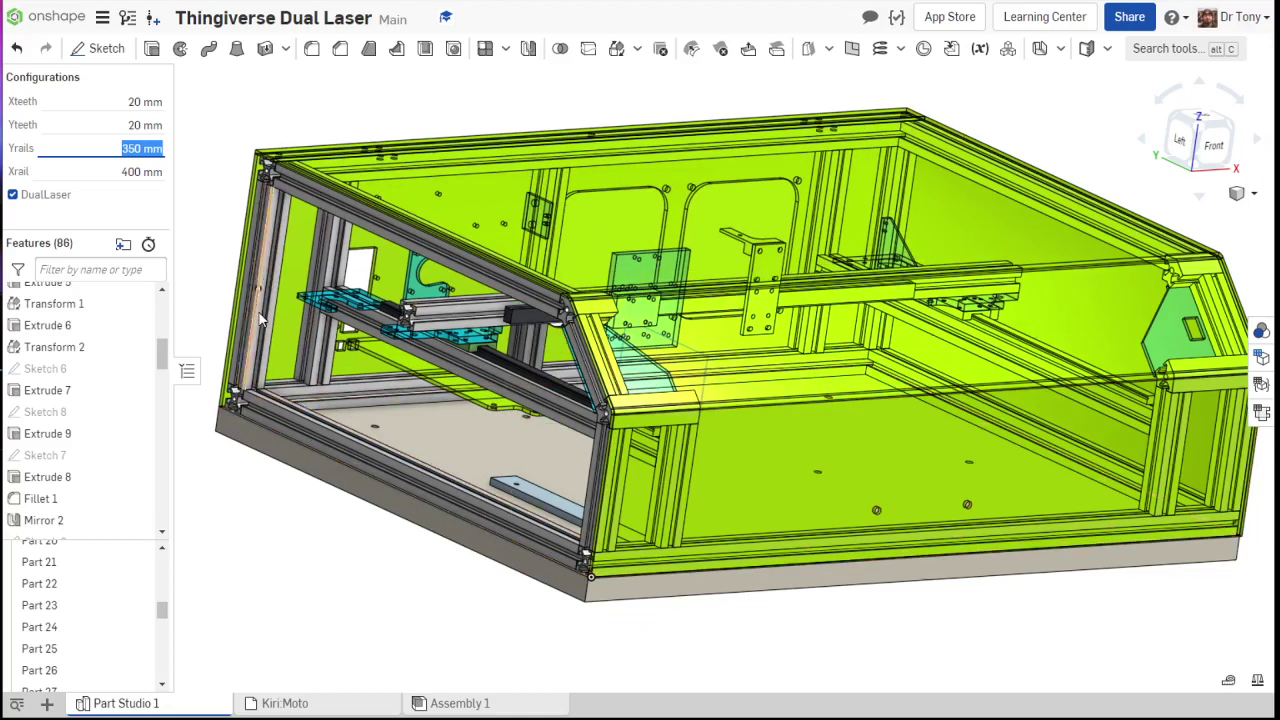
{"action": "key", "text": "alt+Tab"}
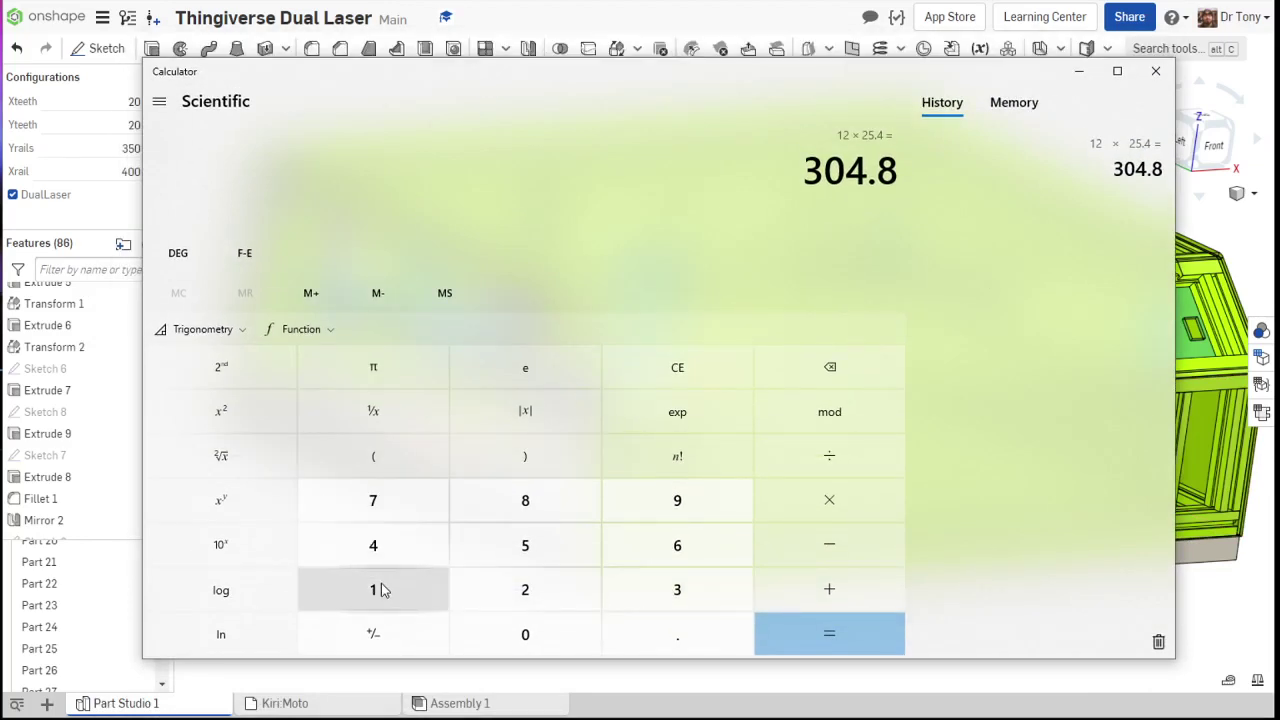
- Calculate 16 × 25.4 = 406.4 mm and move Calculator off the model
{"action": "left_click", "coordinate": [378, 590]}
{"action": "left_click", "coordinate": [680, 547]}
{"action": "left_click", "coordinate": [818, 488]}
{"action": "left_click", "coordinate": [528, 591]}
{"action": "left_click", "coordinate": [531, 546]}
{"action": "left_click", "coordinate": [640, 620]}
{"action": "left_click", "coordinate": [386, 557]}
{"action": "left_click", "coordinate": [862, 628]}
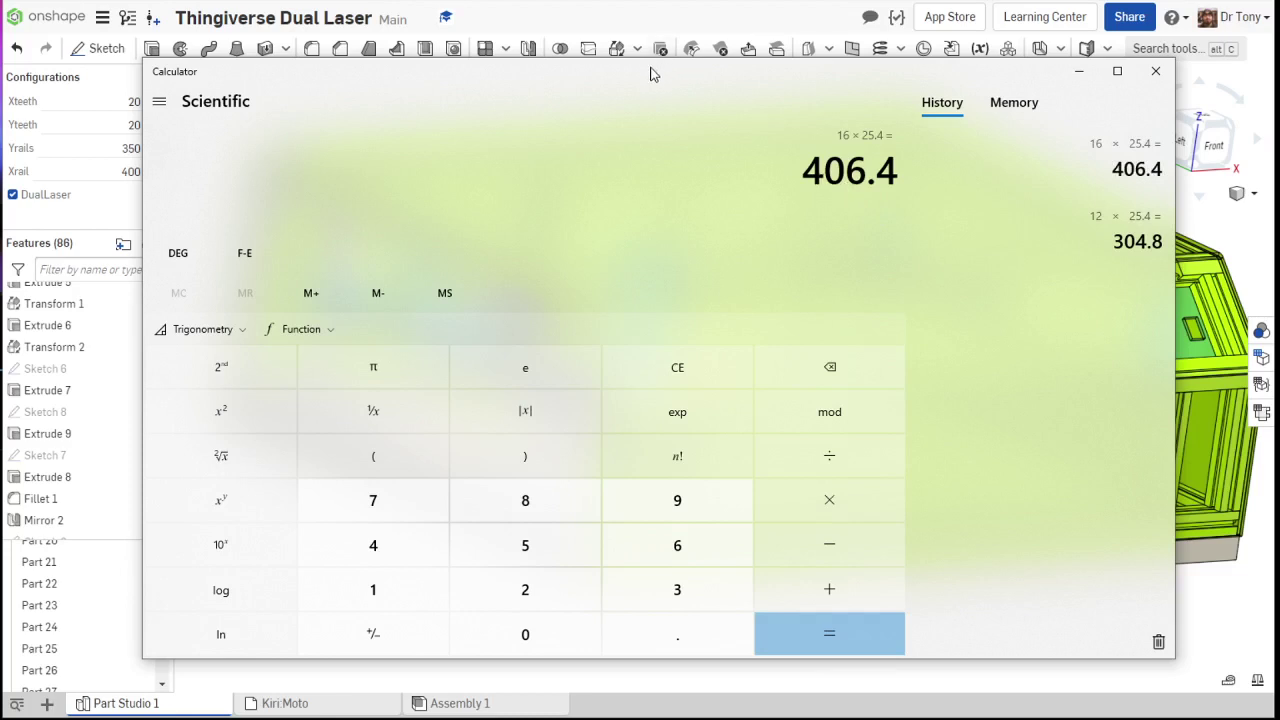
{"action": "mouse_move", "coordinate": [650, 75]}
{"action": "left_mouse_down"}
{"action": "mouse_move", "coordinate": [646, 86]}
{"action": "mouse_move", "coordinate": [656, 72]}
{"action": "left_mouse_up"}
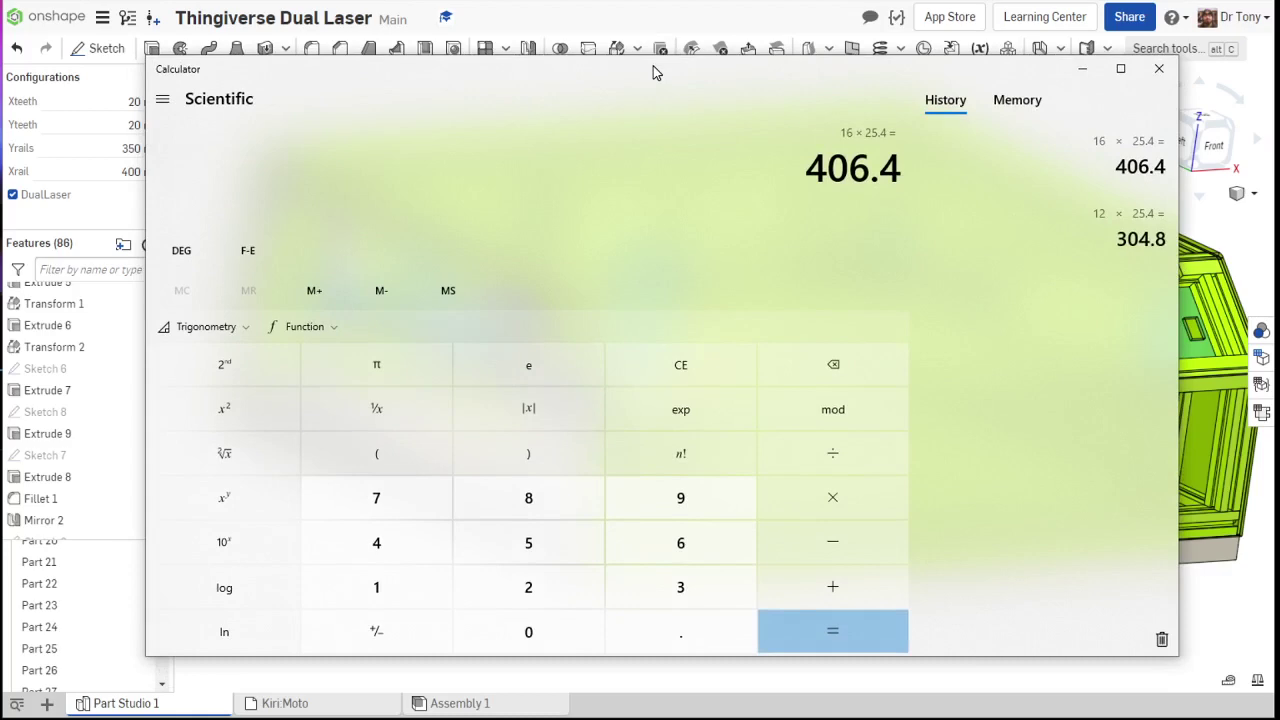
{"action": "left_click_drag", "start_coordinate": [651, 77], "coordinate": [620, 715]}
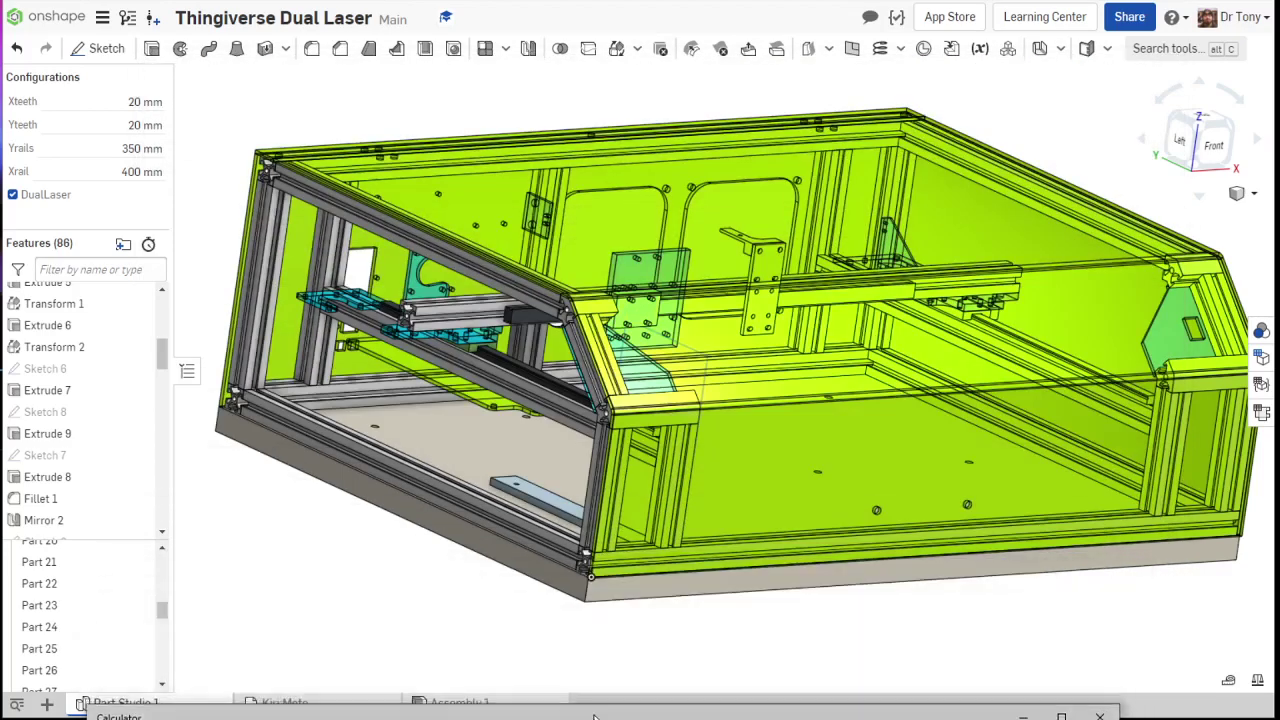
- Set Xrail to 450 mm and orbit to inspect the frame's left-side bracket
{"action": "left_click", "coordinate": [134, 175]}
{"action": "type", "text": "4"}
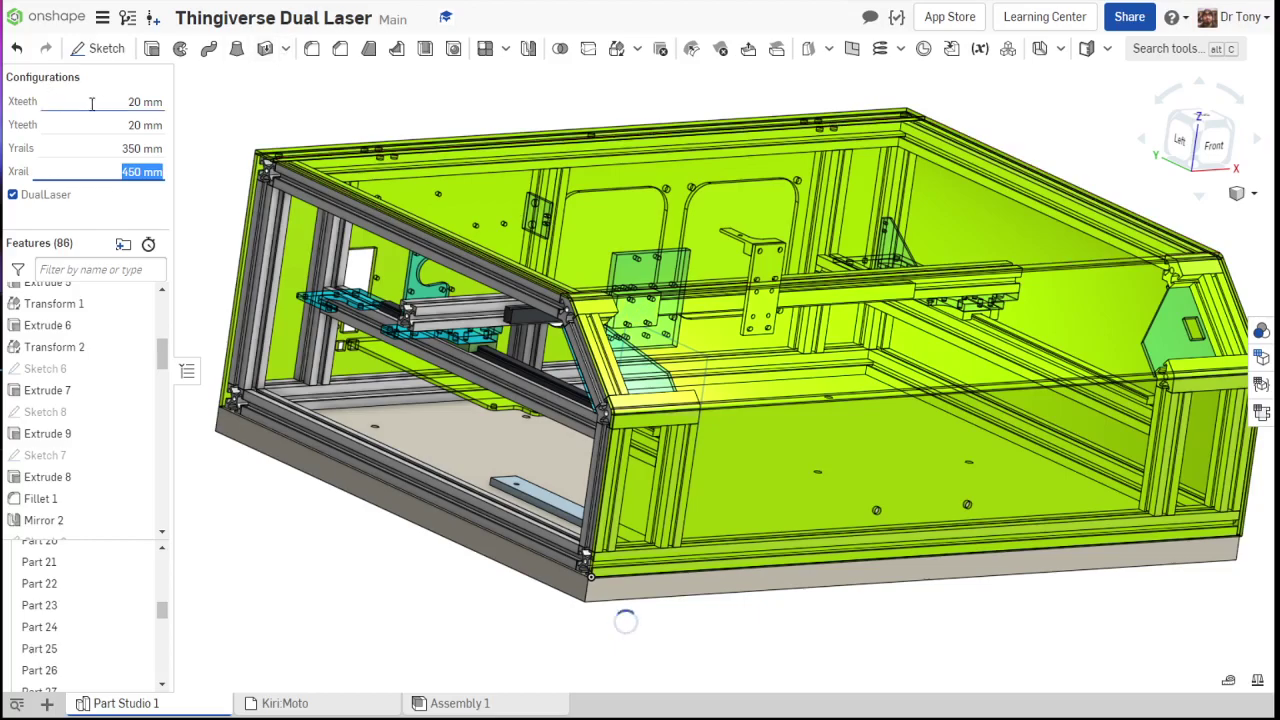
{"action": "scroll", "coordinate": [395, 288], "scroll_direction": "up", "scroll_amount": 5}
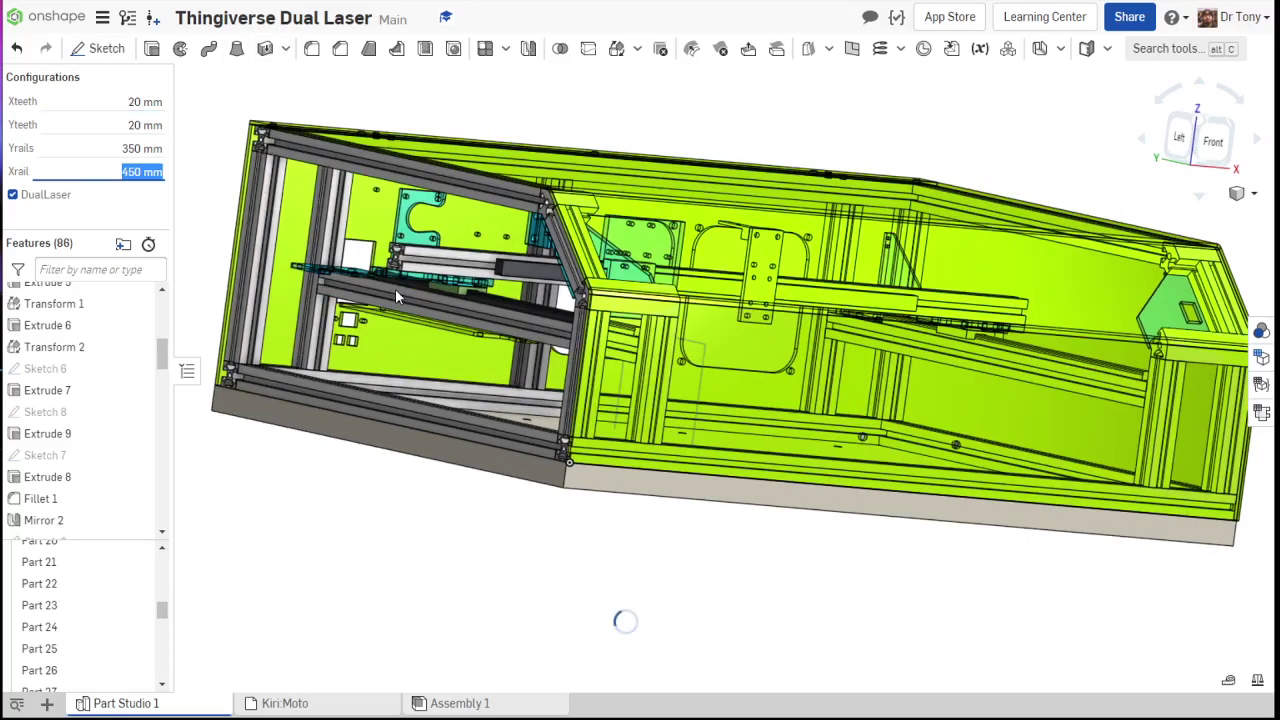
{"action": "scroll", "coordinate": [447, 279], "scroll_direction": "up", "scroll_amount": 3}
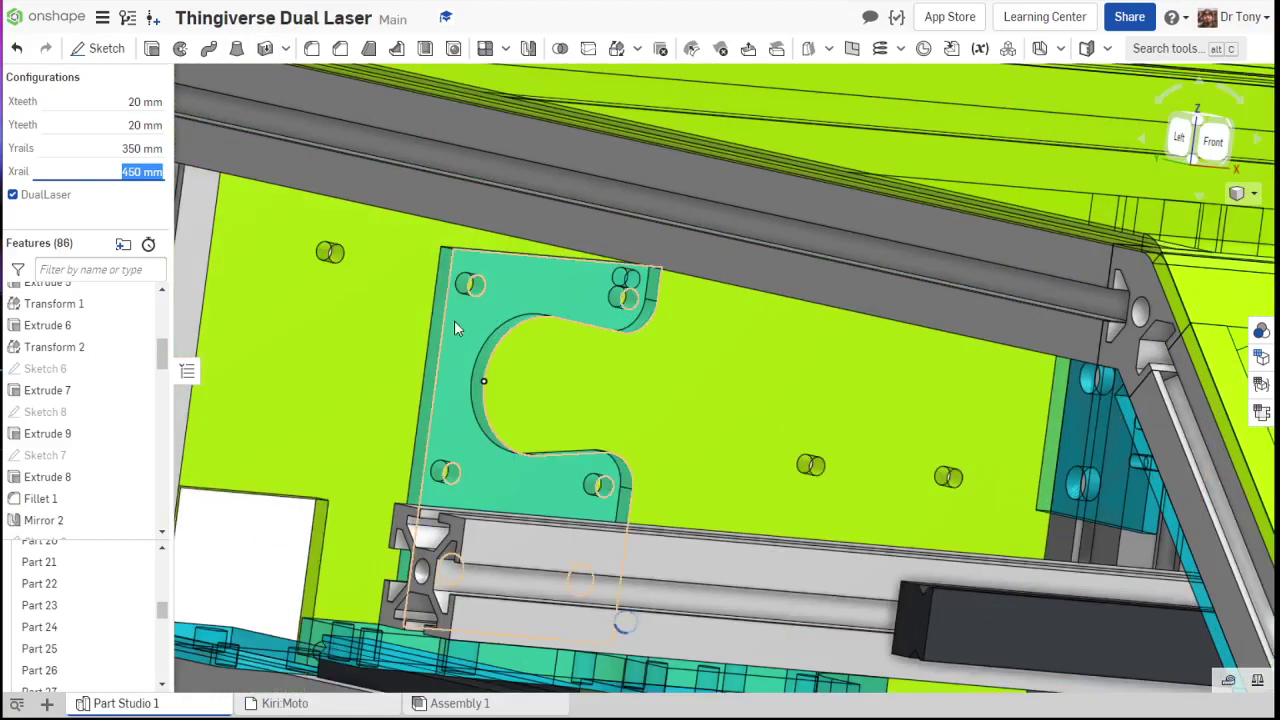
{"action": "scroll", "coordinate": [549, 367], "scroll_direction": "down", "scroll_amount": 6}
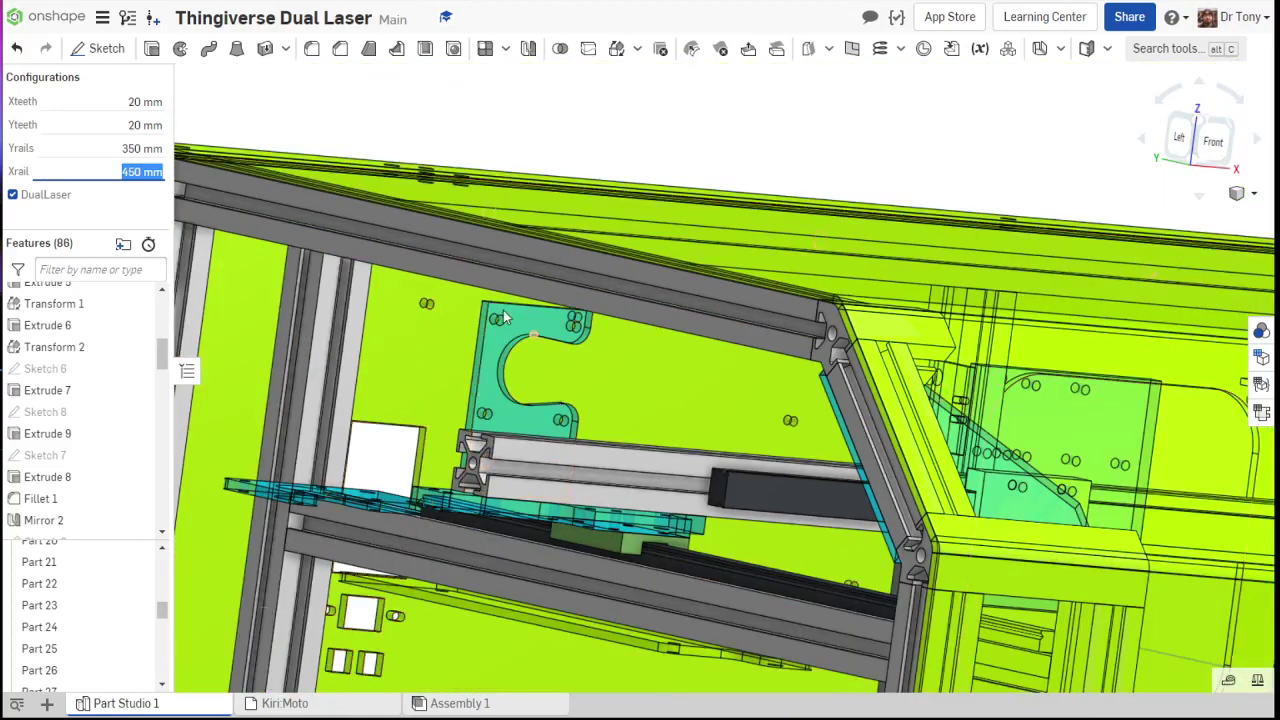
{"action": "right_click_drag", "start_coordinate": [468, 317], "coordinate": [655, 451]}
{"action": "scroll", "coordinate": [621, 401], "scroll_direction": "down", "scroll_amount": 5}
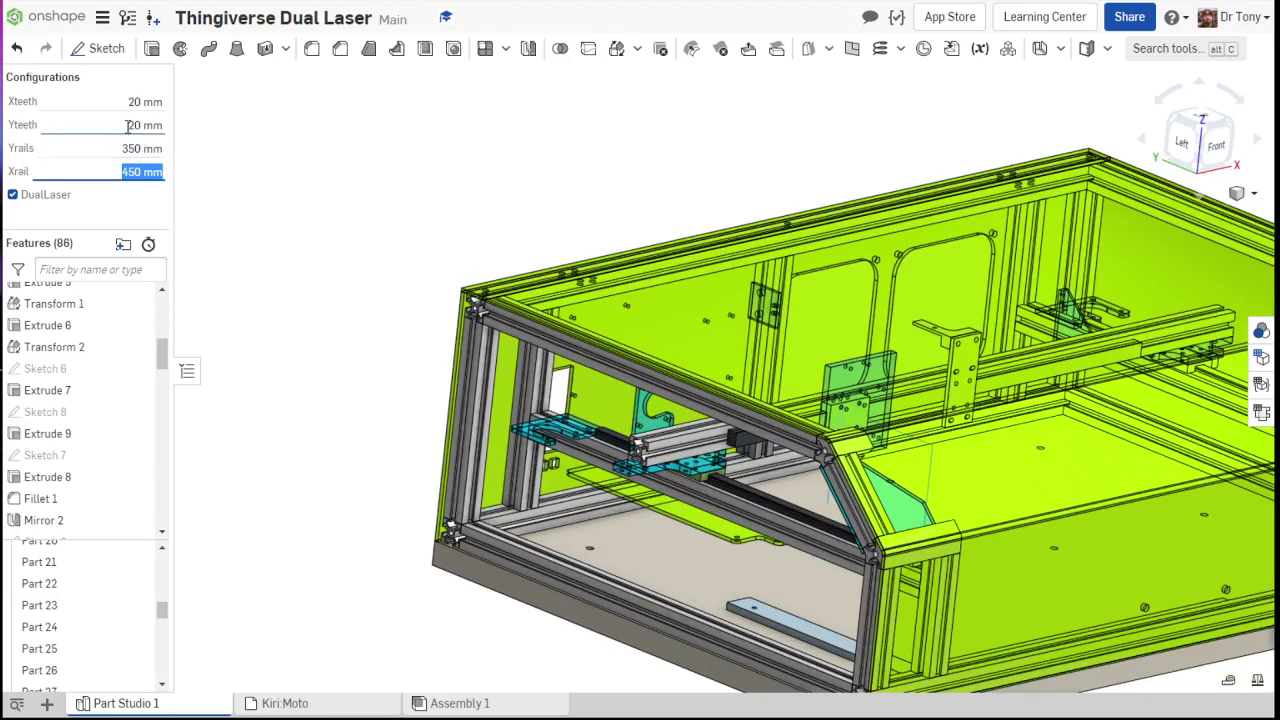
{"action": "left_click", "coordinate": [138, 125]}
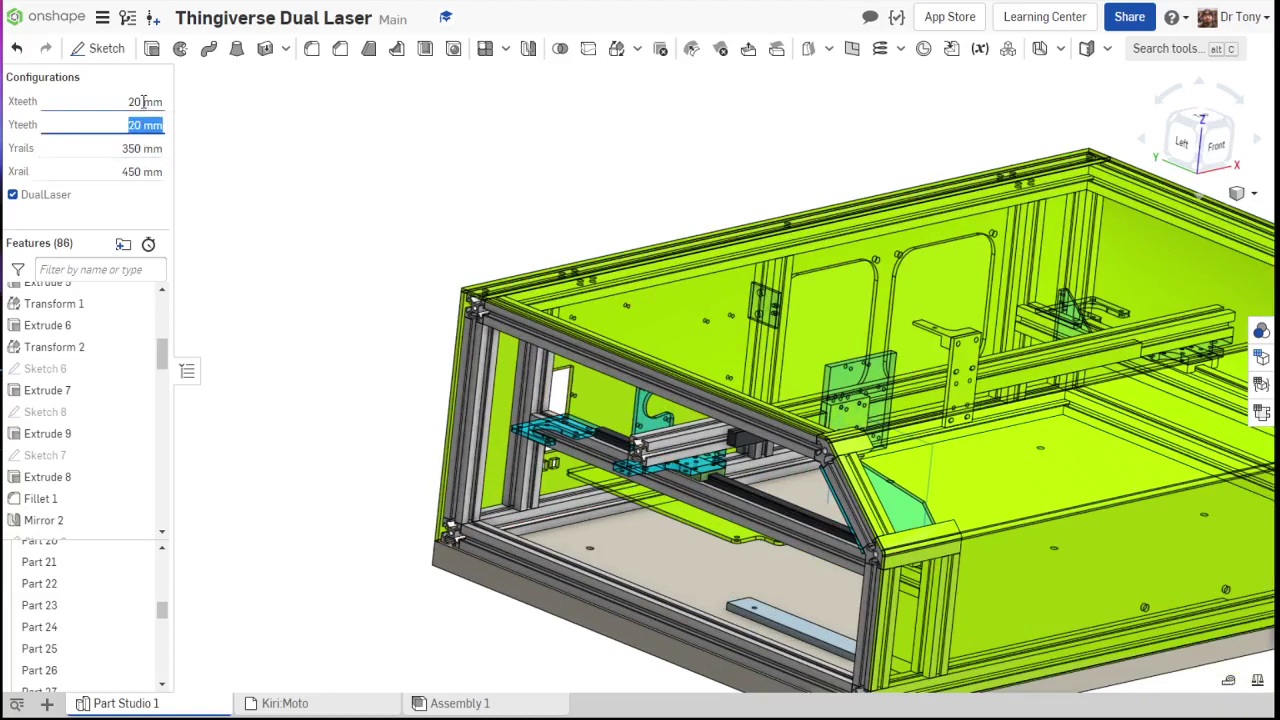
{"action": "left_click", "coordinate": [141, 101]}
{"action": "key", "text": "Tab"}
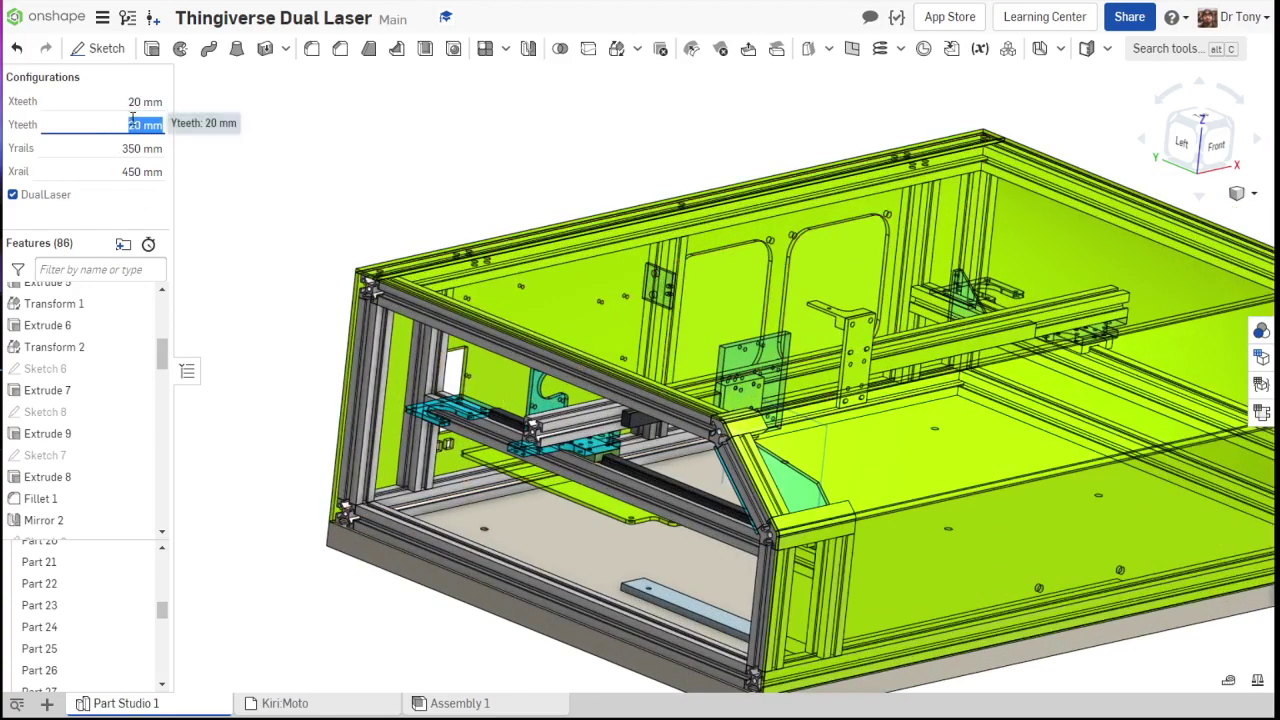
{"action": "left_click", "coordinate": [142, 104]}
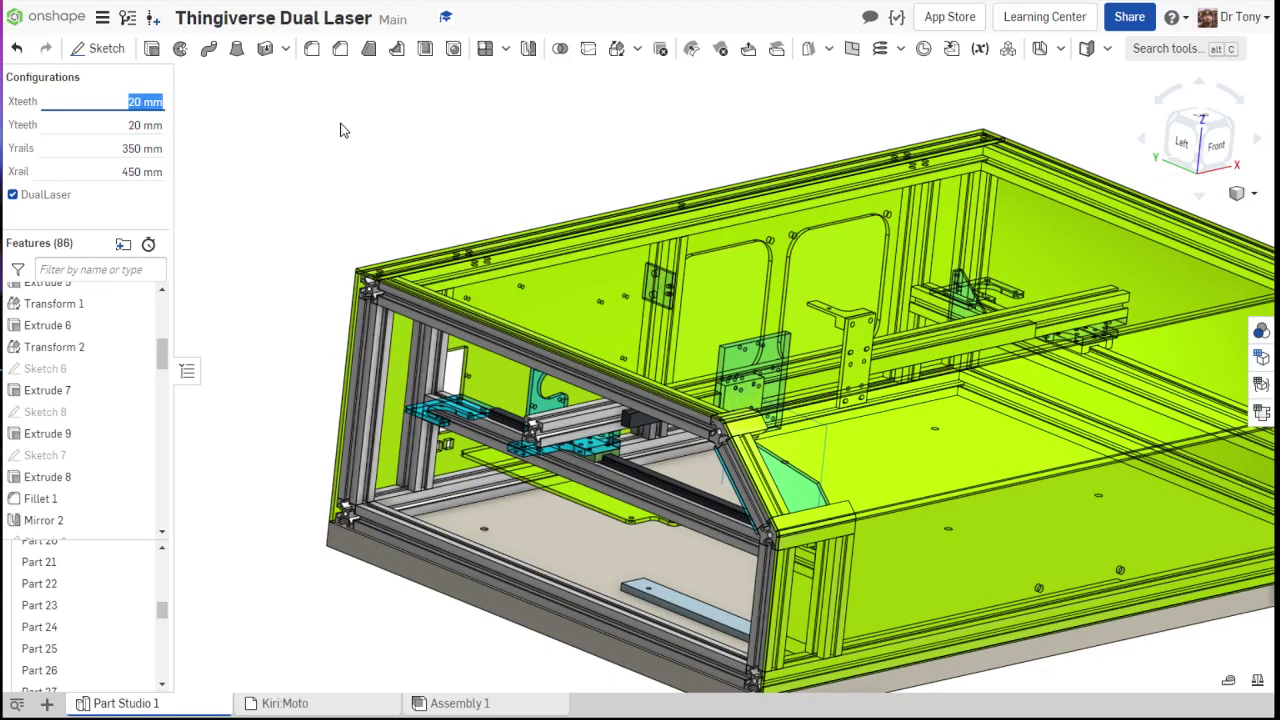
{"action": "left_click", "coordinate": [233, 100]}
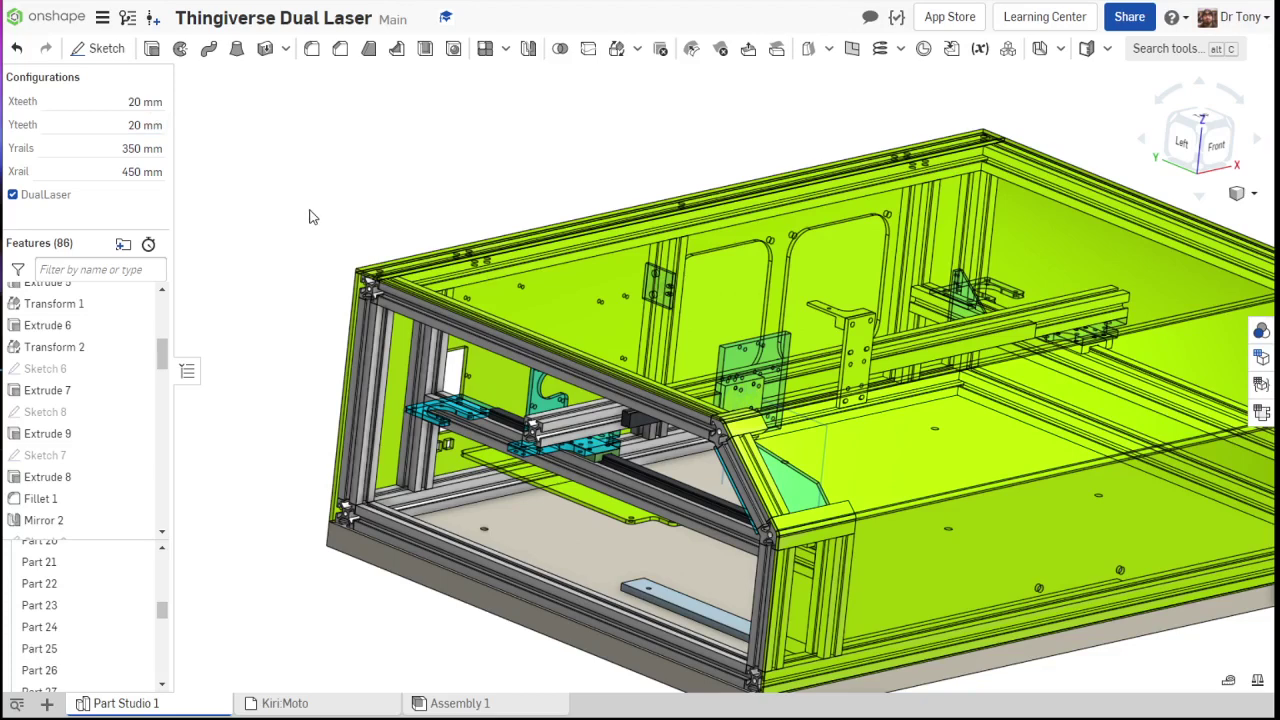
{"action": "left_click", "coordinate": [104, 100]}
{"action": "left_click", "coordinate": [127, 125]}
{"action": "left_click", "coordinate": [119, 102]}
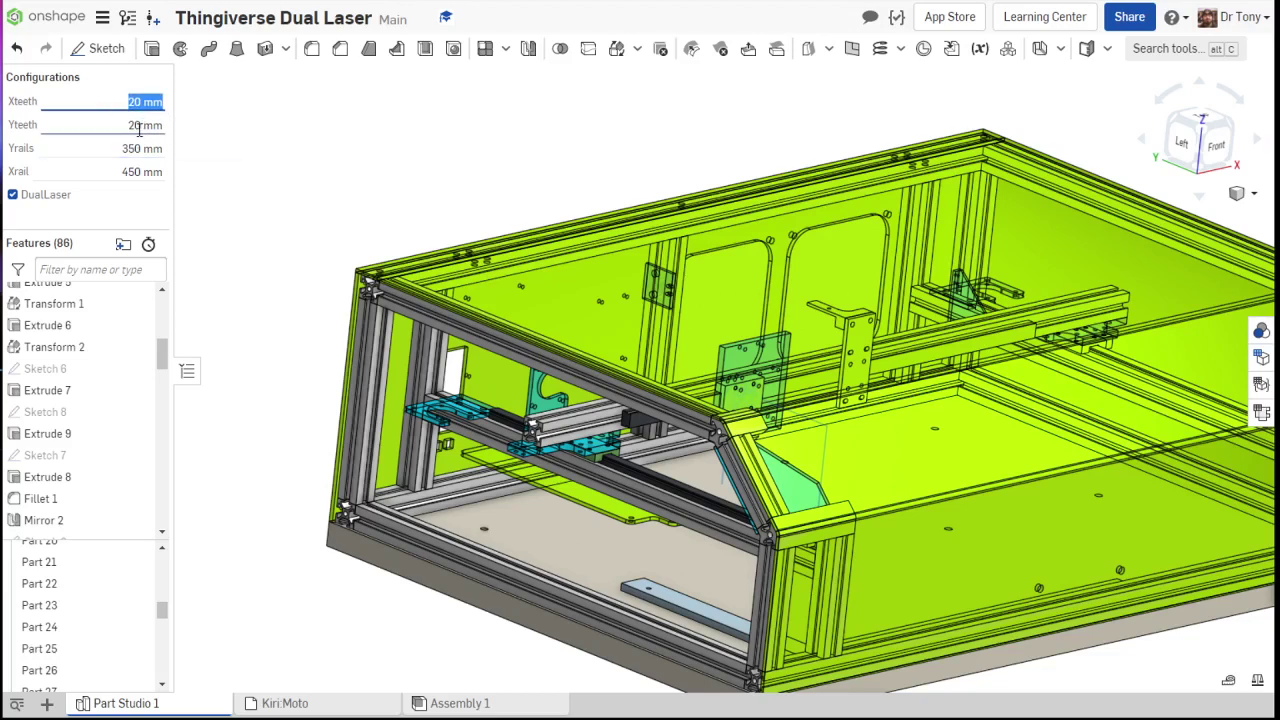
{"action": "left_click", "coordinate": [140, 126]}
{"action": "left_click", "coordinate": [120, 100]}
{"action": "left_click", "coordinate": [138, 125]}
{"action": "left_click", "coordinate": [130, 98]}
{"action": "left_click", "coordinate": [135, 121]}
{"action": "scroll", "coordinate": [403, 201], "scroll_direction": "down", "scroll_amount": 3}
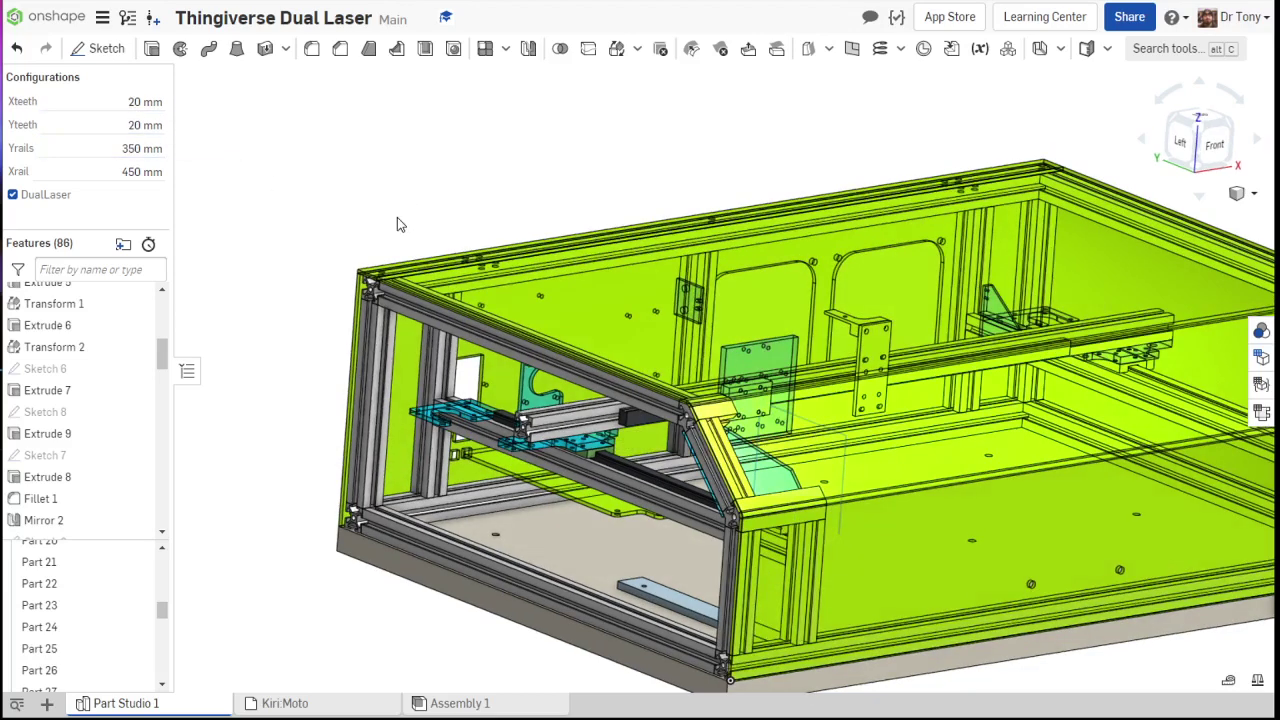
- Hide the enclosure's back panel, Part 41
{"action": "scroll", "coordinate": [397, 217], "scroll_direction": "down", "scroll_amount": 3}
{"action": "right_click_drag", "start_coordinate": [397, 217], "coordinate": [311, 226]}
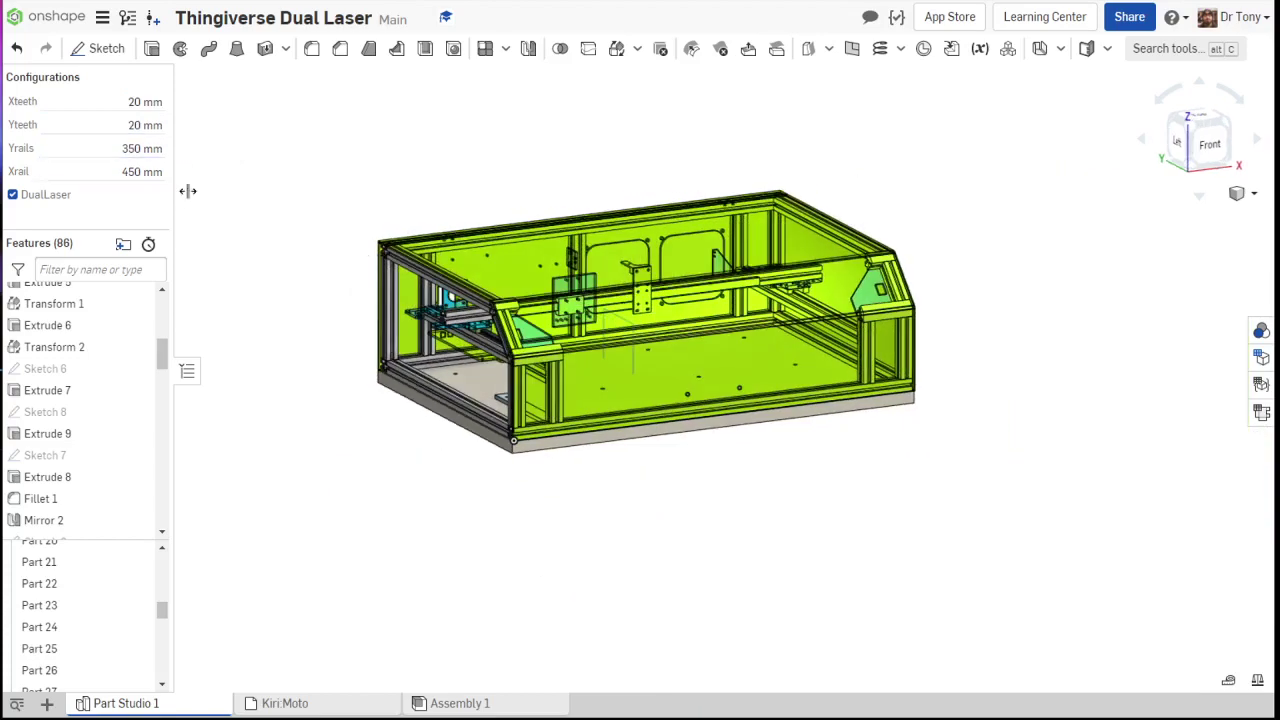
{"action": "right_click_drag", "start_coordinate": [197, 195], "coordinate": [500, 250]}
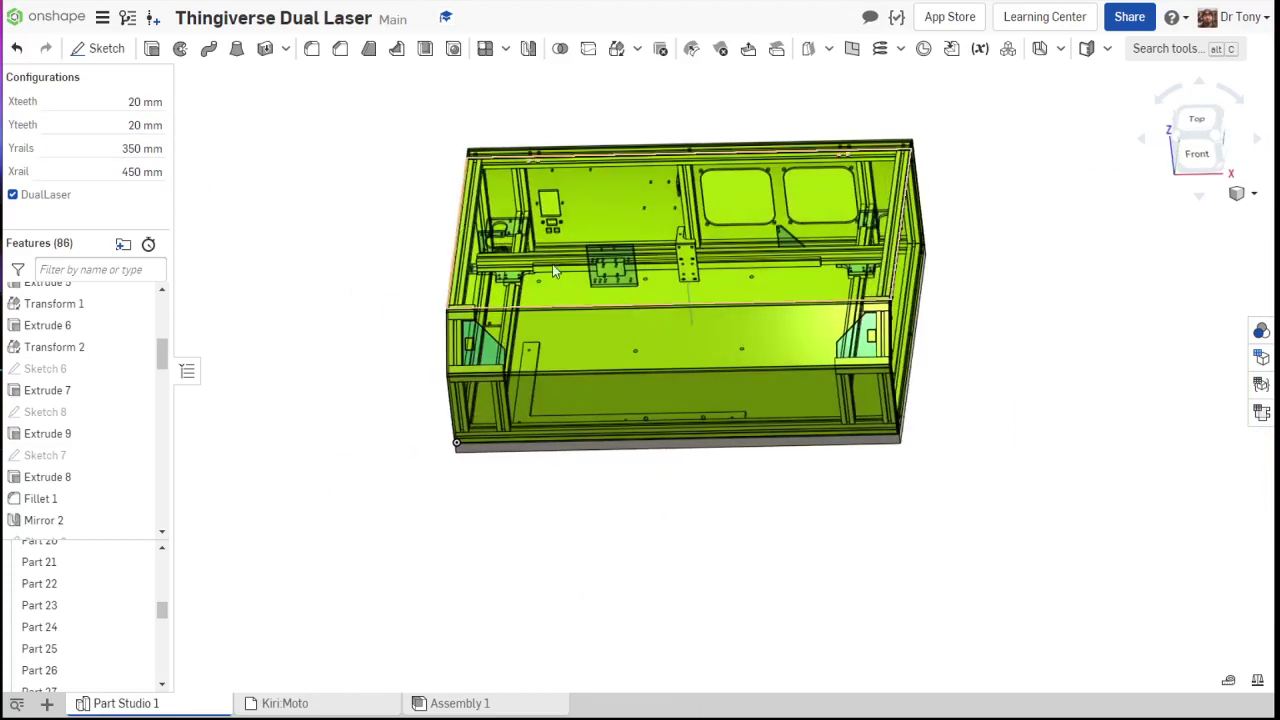
{"action": "scroll", "coordinate": [549, 284], "scroll_direction": "up", "scroll_amount": 5}
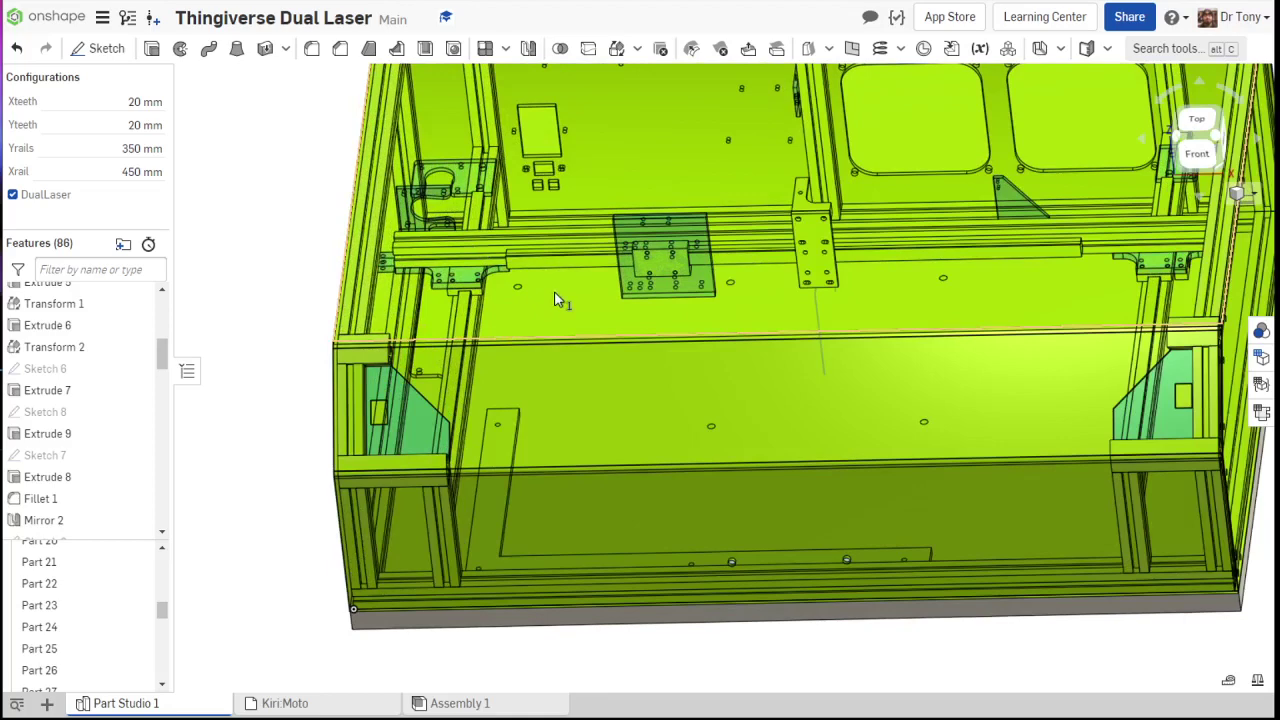
{"action": "left_click", "coordinate": [557, 300]}
{"action": "right_click", "coordinate": [557, 300]}
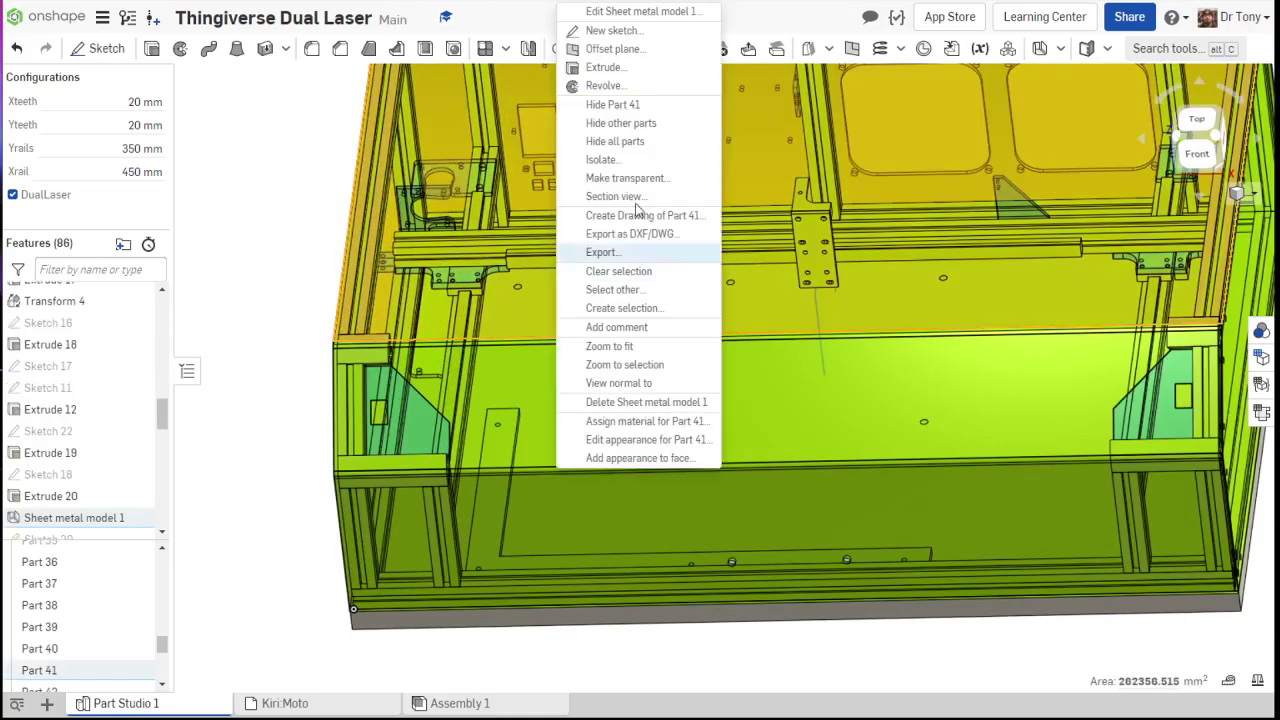
{"action": "left_click", "coordinate": [616, 105]}
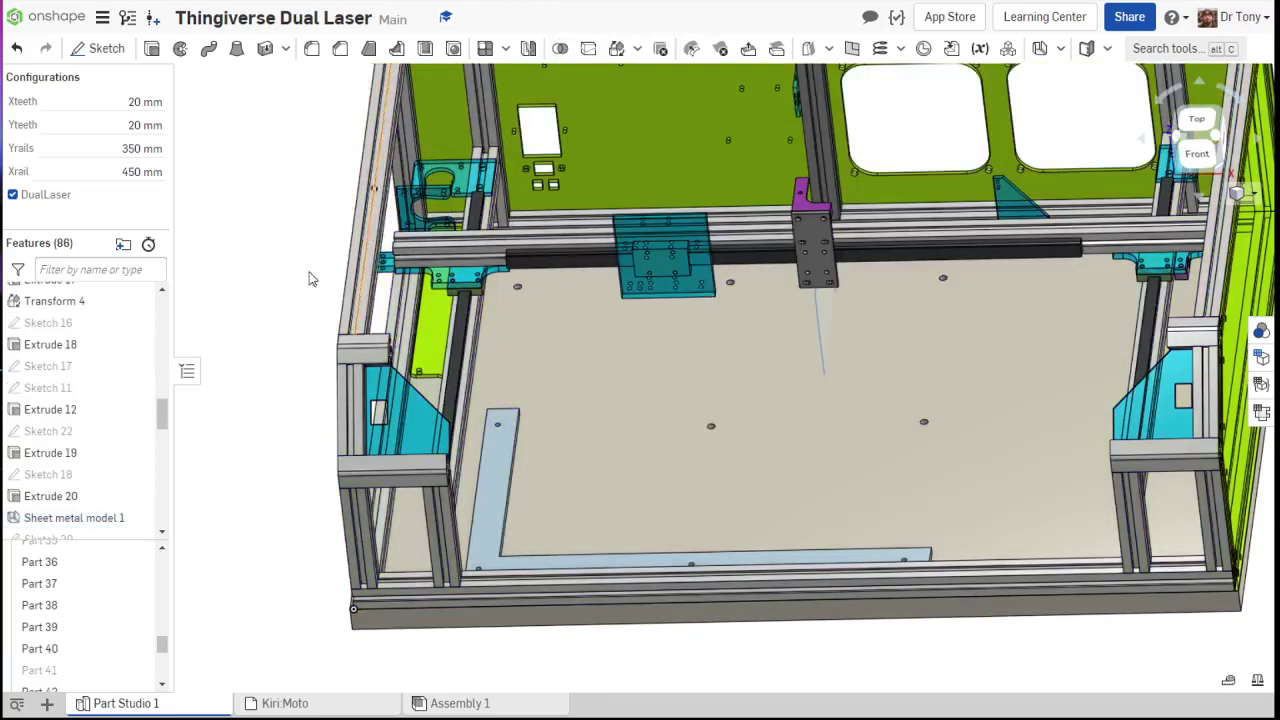
- Select the four yellow enclosure plates and hide them, leaving the bare extrusion frame
{"action": "scroll", "coordinate": [505, 385], "scroll_direction": "down", "scroll_amount": 6}
{"action": "left_click", "coordinate": [646, 400]}
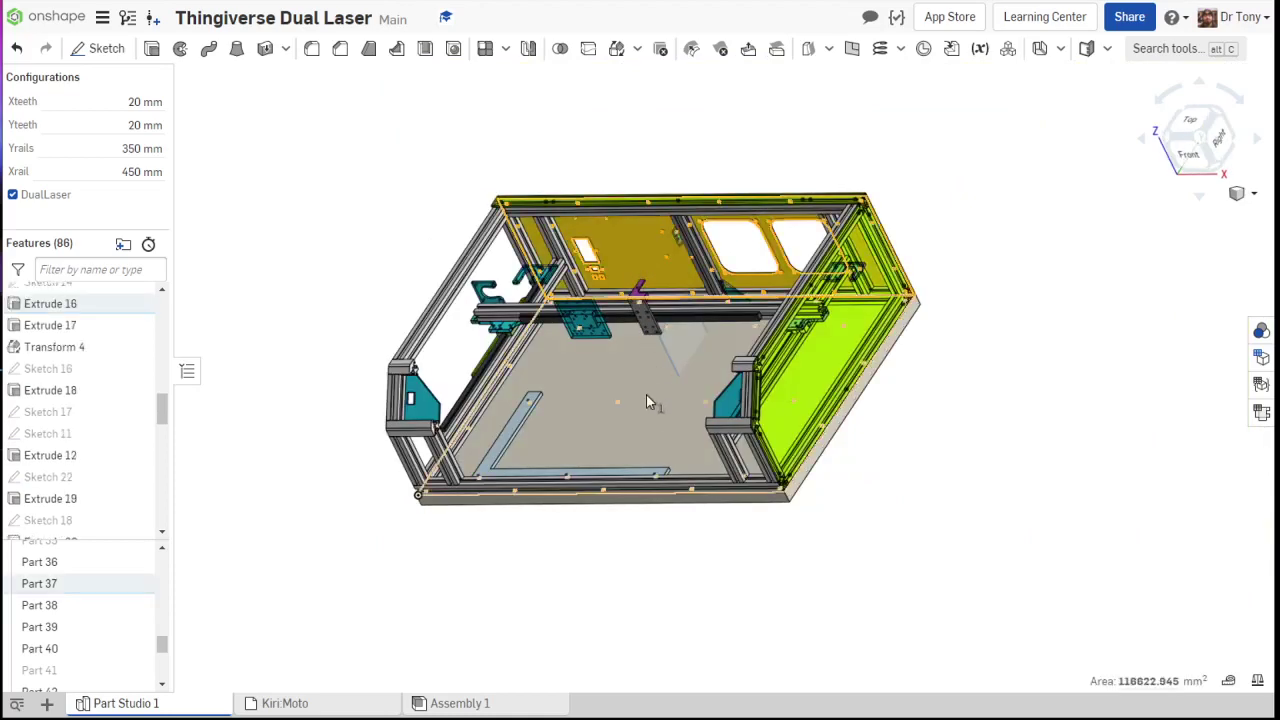
{"action": "left_click", "coordinate": [820, 402]}
{"action": "scroll", "coordinate": [546, 435], "scroll_direction": "up", "scroll_amount": 5}
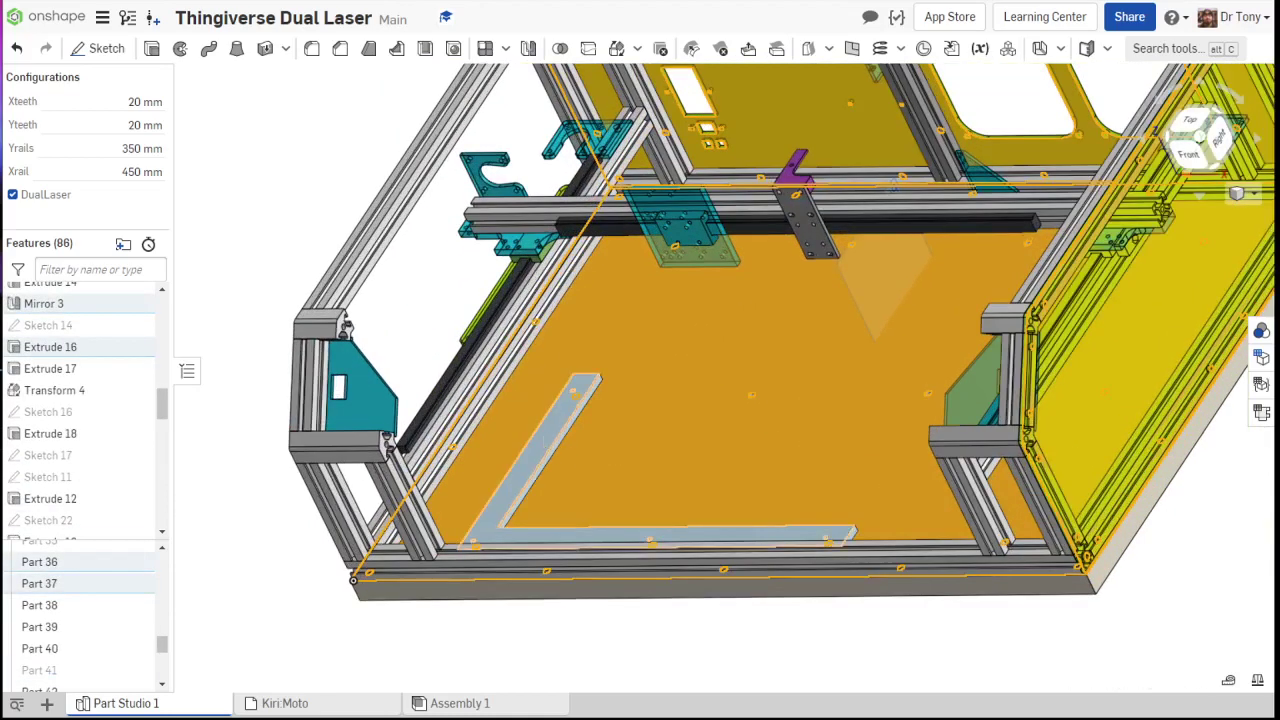
{"action": "right_click", "coordinate": [546, 435]}
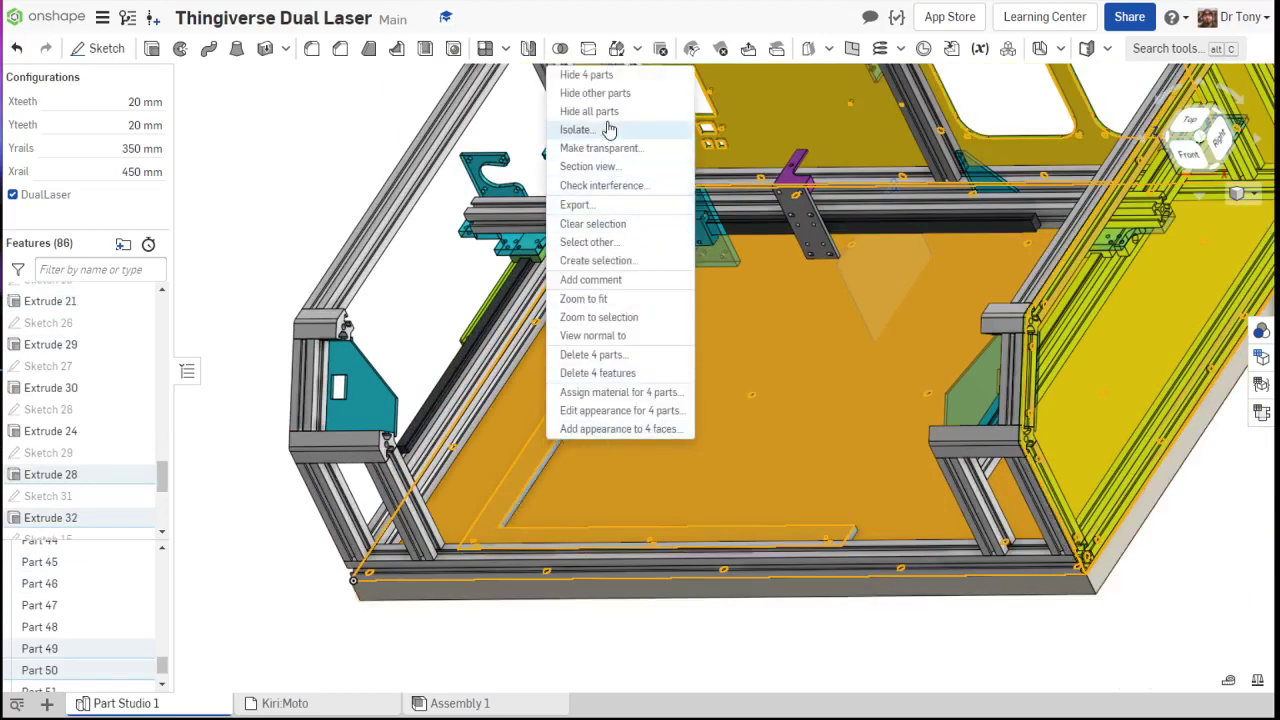
{"action": "left_click", "coordinate": [606, 76]}
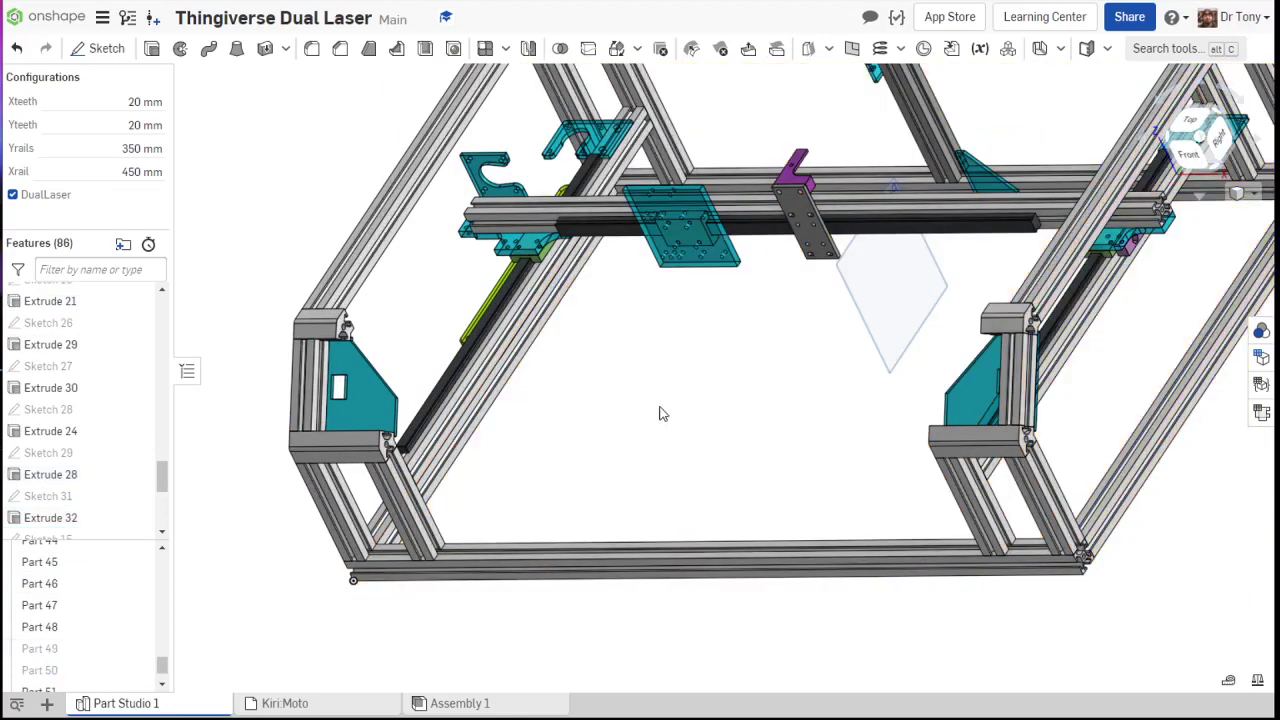
{"action": "scroll", "coordinate": [660, 416], "scroll_direction": "down", "scroll_amount": 5}
{"action": "scroll", "coordinate": [691, 446], "scroll_direction": "up", "scroll_amount": 5}
{"action": "right_click_drag", "start_coordinate": [657, 377], "coordinate": [617, 323]}
{"action": "scroll", "coordinate": [670, 368], "scroll_direction": "down", "scroll_amount": 5}
{"action": "scroll", "coordinate": [470, 341], "scroll_direction": "down", "scroll_amount": 3}
{"action": "scroll", "coordinate": [440, 334], "scroll_direction": "up", "scroll_amount": 4}
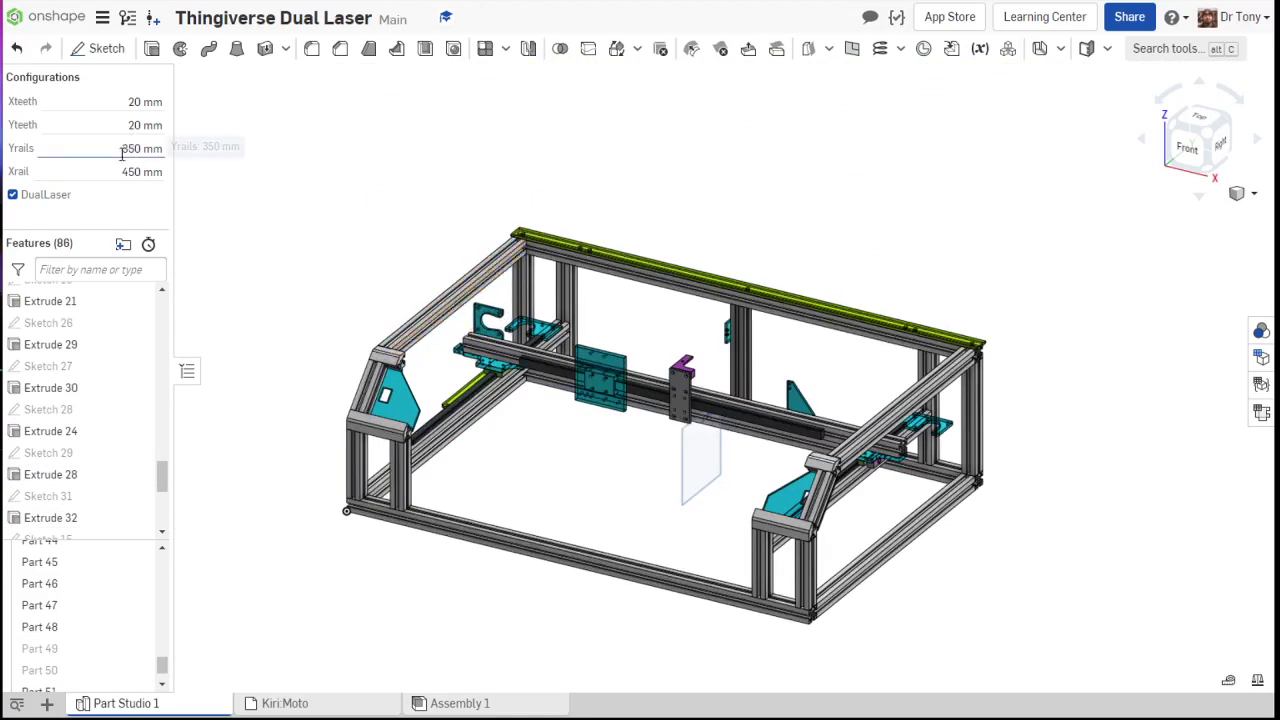
{"action": "scroll", "coordinate": [445, 418], "scroll_direction": "up", "scroll_amount": 3}
{"action": "scroll", "coordinate": [445, 418], "scroll_direction": "up", "scroll_amount": 2}
{"action": "left_click", "coordinate": [444, 406]}
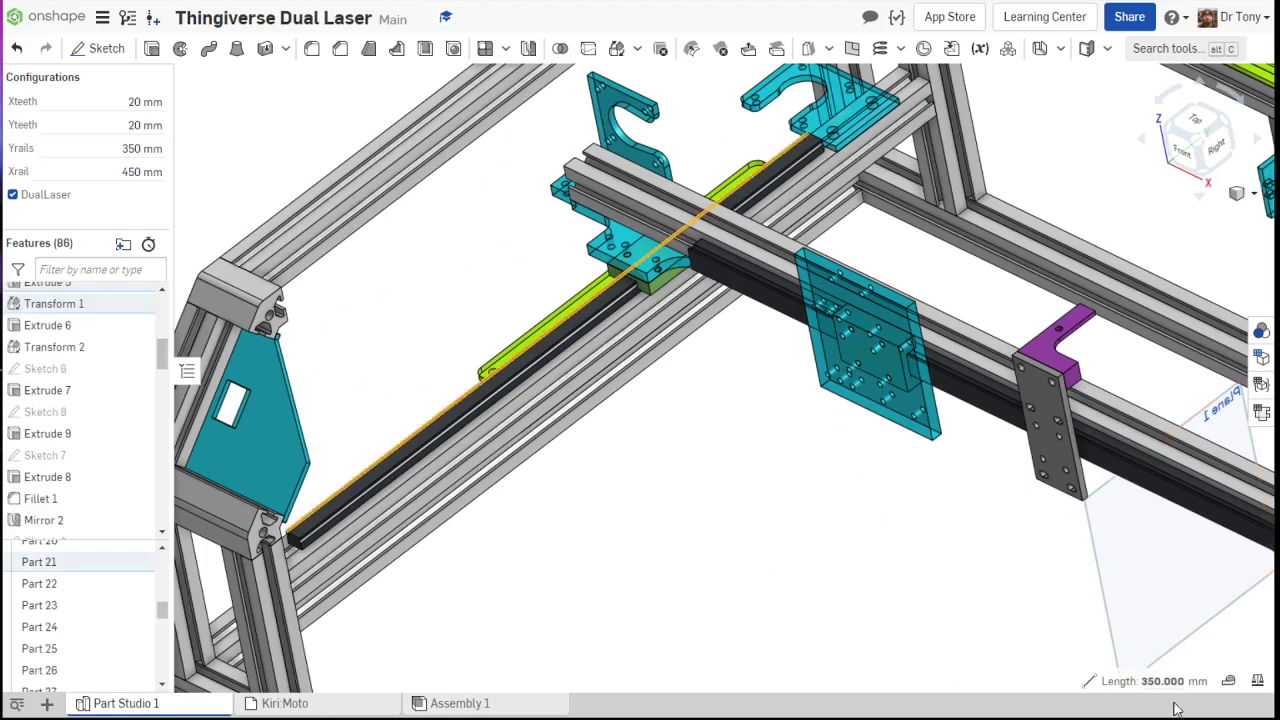
{"action": "left_click", "coordinate": [586, 417]}
{"action": "right_click_drag", "start_coordinate": [586, 417], "coordinate": [606, 394]}
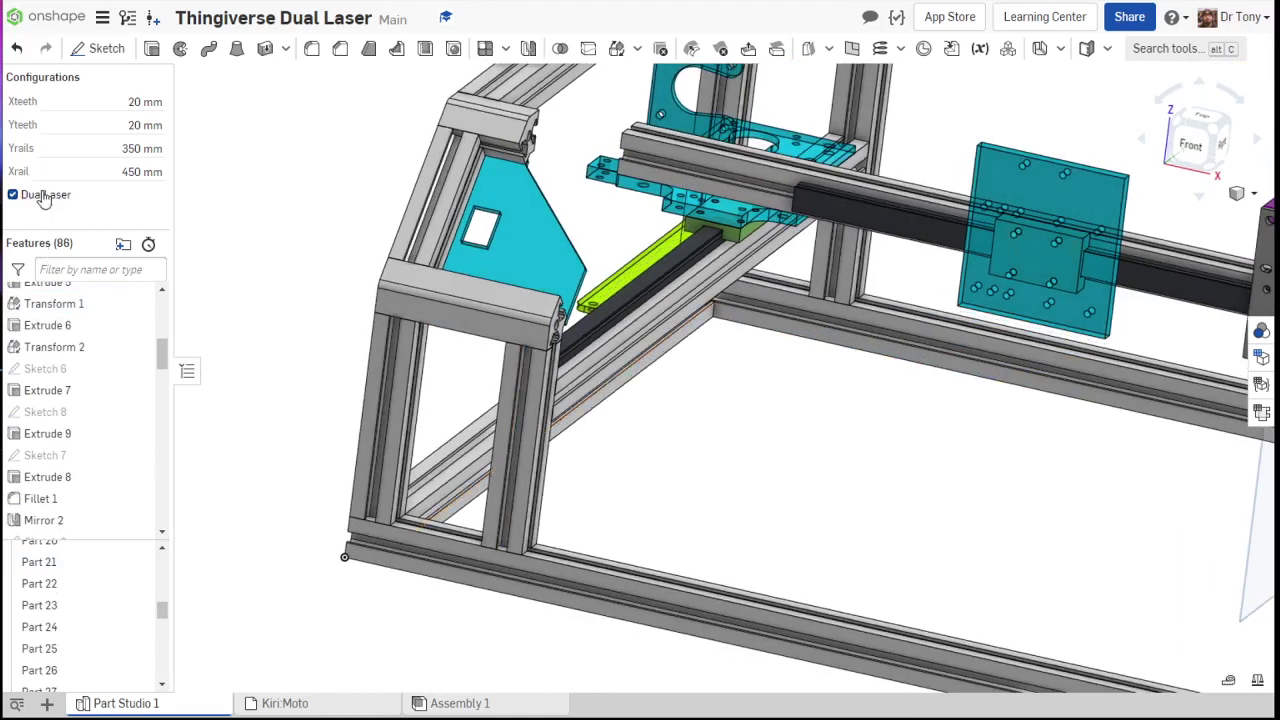
{"action": "scroll", "coordinate": [808, 228], "scroll_direction": "up", "scroll_amount": 3}
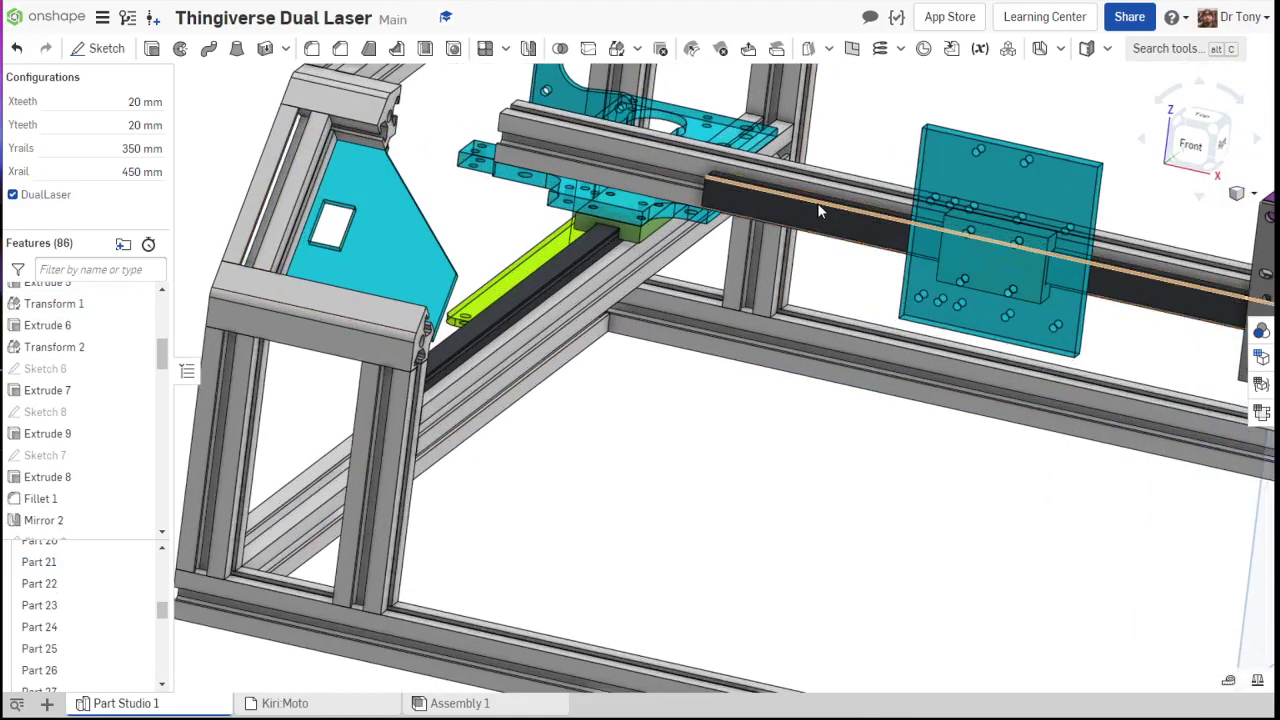
{"action": "left_click", "coordinate": [808, 228]}
{"action": "scroll", "coordinate": [586, 403], "scroll_direction": "down", "scroll_amount": 4}
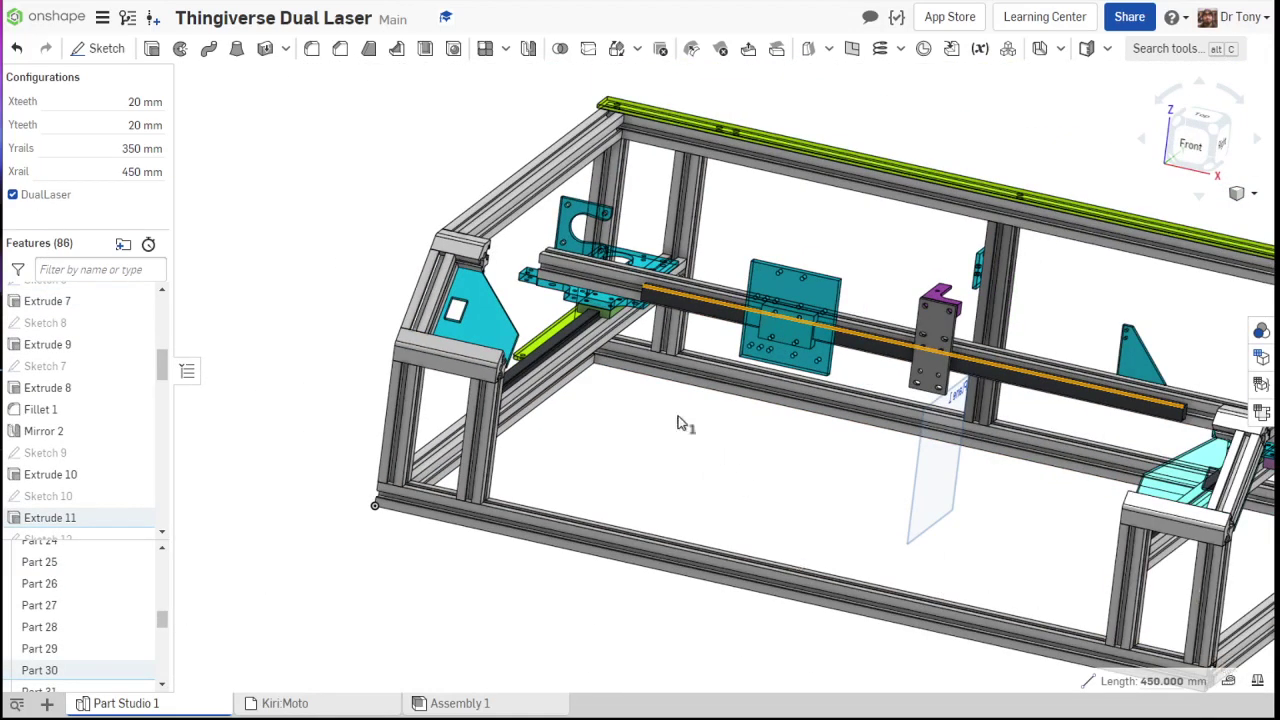
{"action": "scroll", "coordinate": [645, 449], "scroll_direction": "down", "scroll_amount": 2}
{"action": "scroll", "coordinate": [645, 449], "scroll_direction": "up", "scroll_amount": 3}
{"action": "right_click_drag", "start_coordinate": [645, 449], "coordinate": [572, 325]}
{"action": "scroll", "coordinate": [657, 365], "scroll_direction": "up", "scroll_amount": 4}
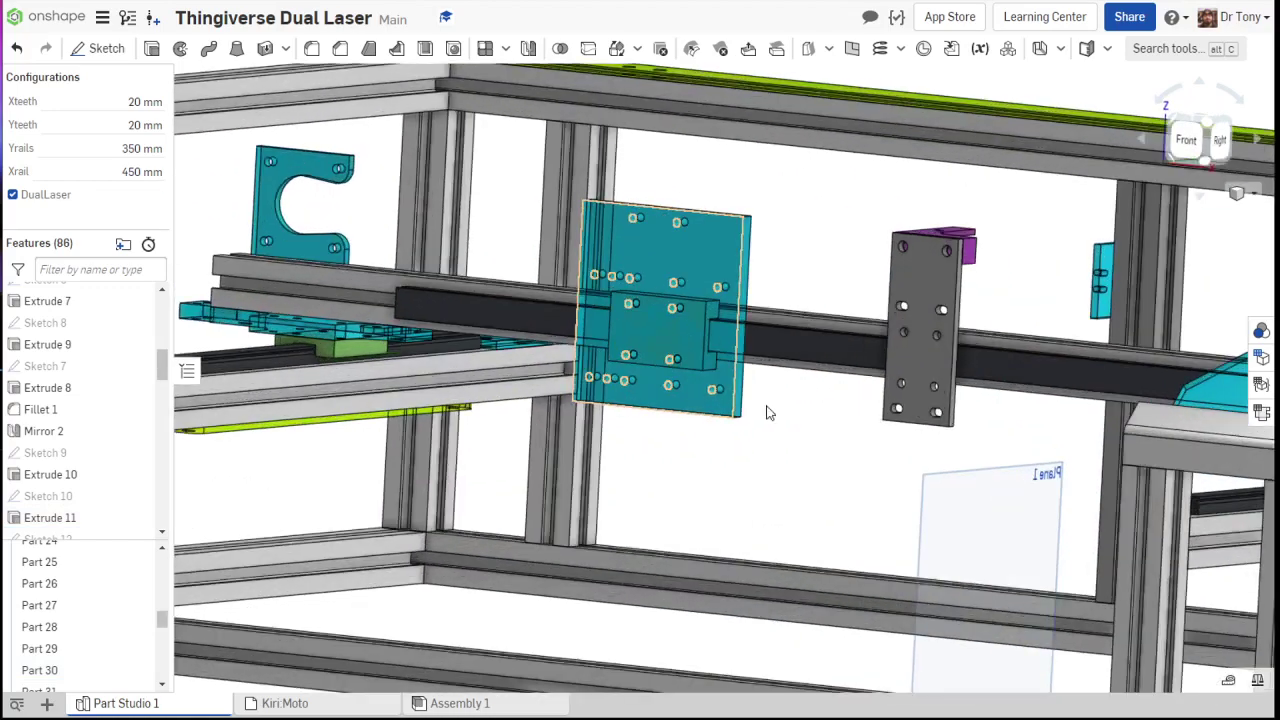
{"action": "scroll", "coordinate": [588, 289], "scroll_direction": "down", "scroll_amount": 3}
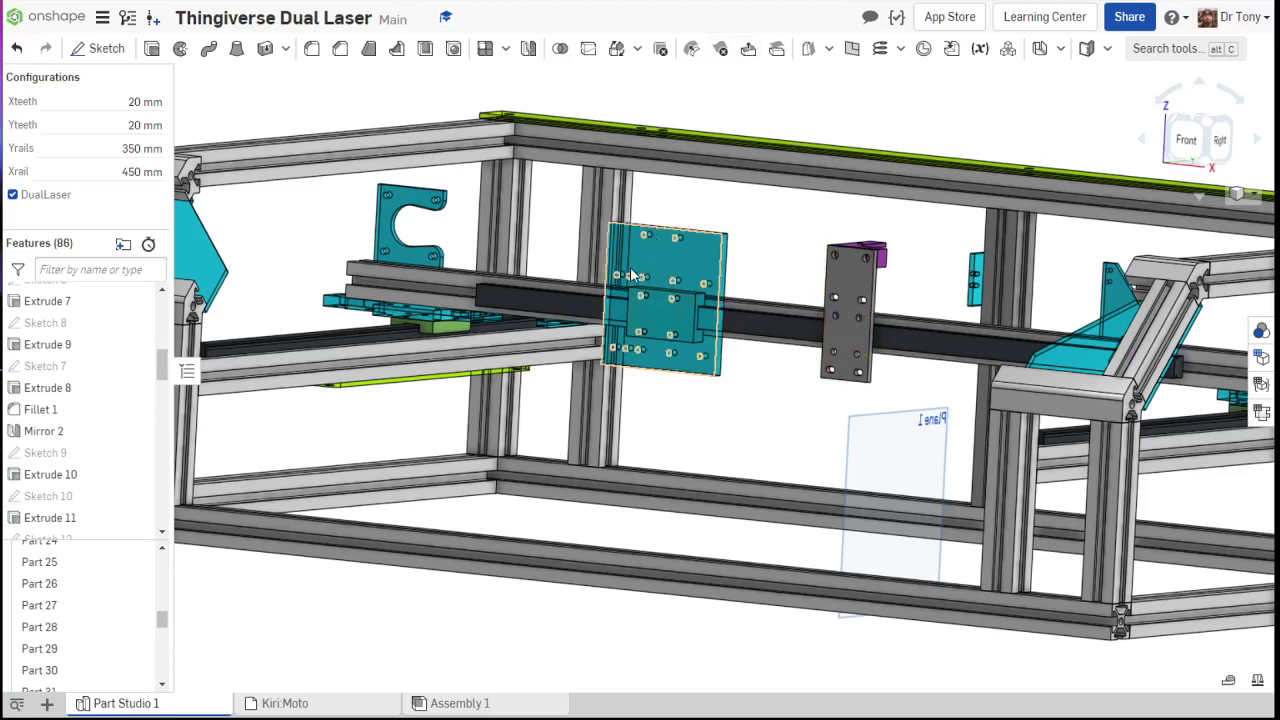
{"action": "scroll", "coordinate": [644, 288], "scroll_direction": "down", "scroll_amount": 5}
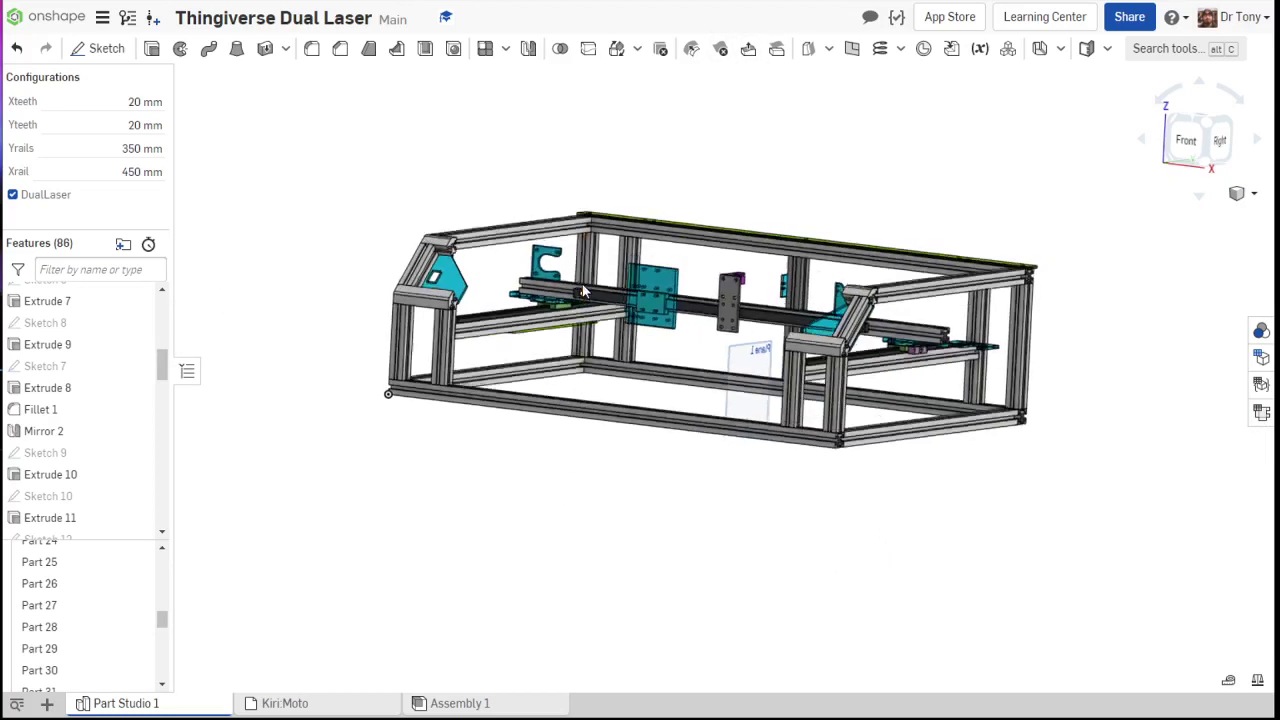
{"action": "right_click_drag", "start_coordinate": [644, 290], "coordinate": [646, 345]}
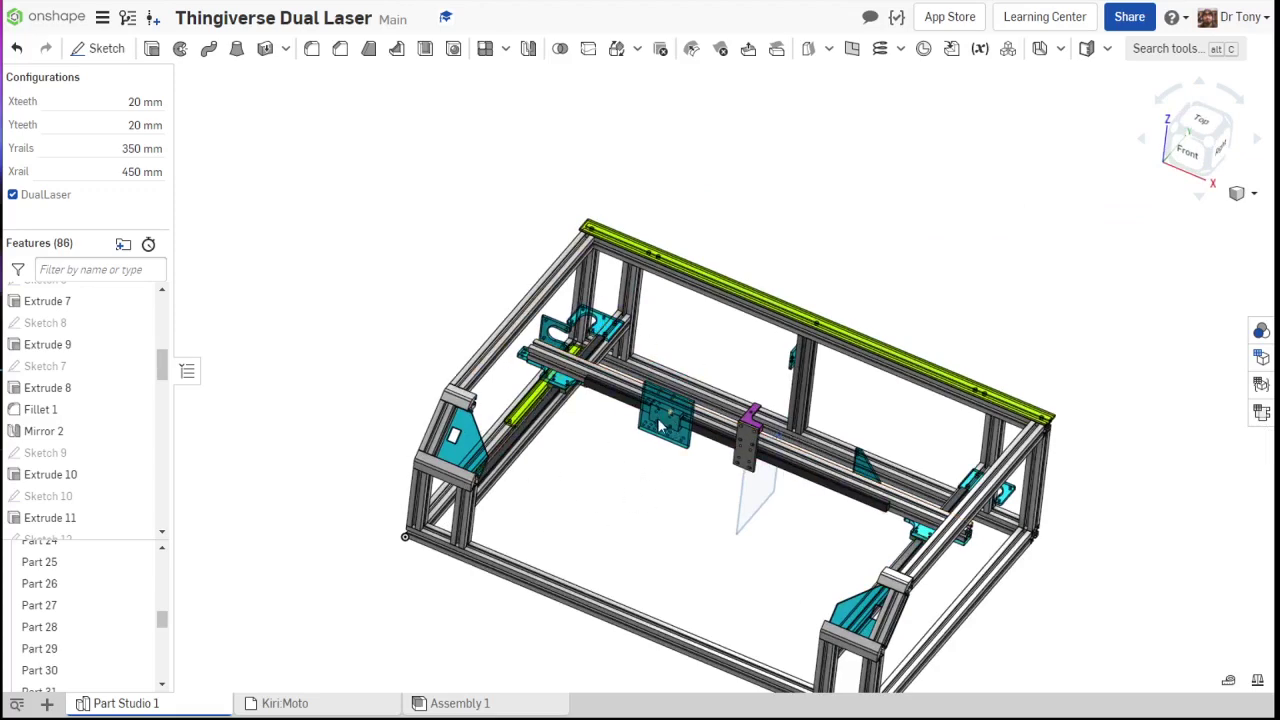
{"action": "scroll", "coordinate": [660, 425], "scroll_direction": "up", "scroll_amount": 3}
{"action": "scroll", "coordinate": [670, 410], "scroll_direction": "down", "scroll_amount": 2}
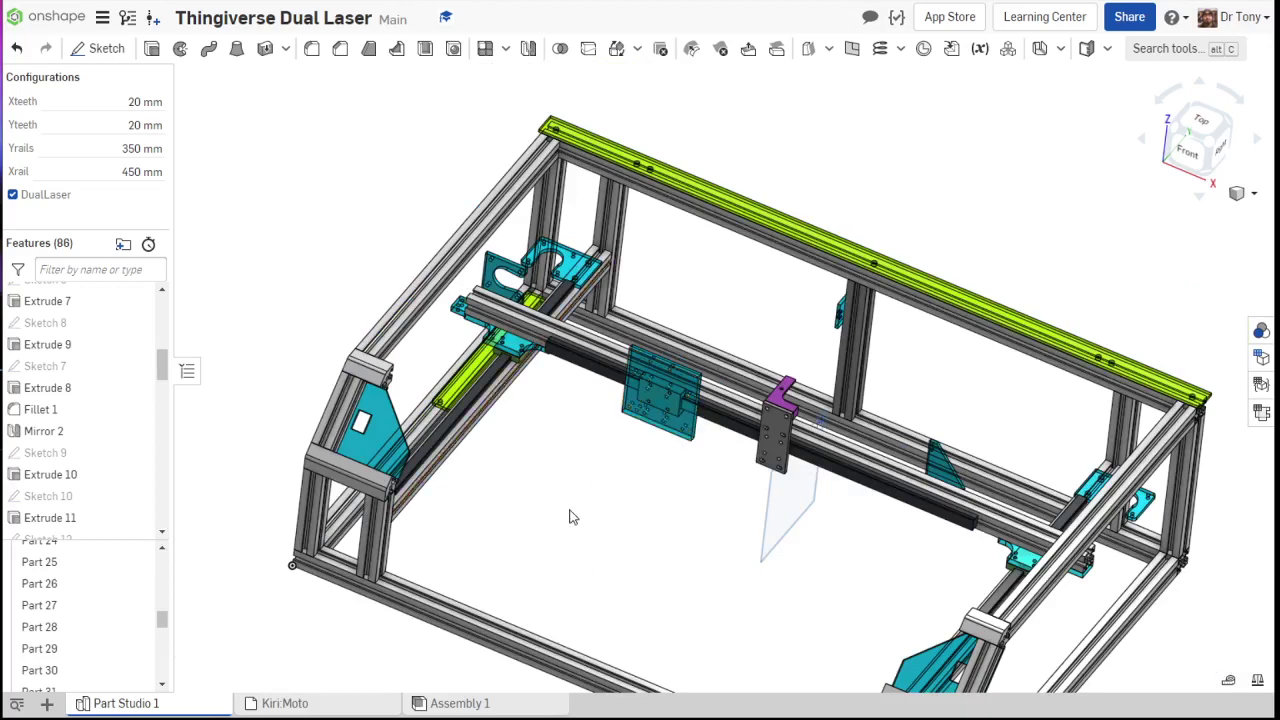
{"action": "scroll", "coordinate": [560, 512], "scroll_direction": "down", "scroll_amount": 3}
{"action": "scroll", "coordinate": [586, 510], "scroll_direction": "down", "scroll_amount": 3}
{"action": "scroll", "coordinate": [545, 495], "scroll_direction": "up", "scroll_amount": 5}
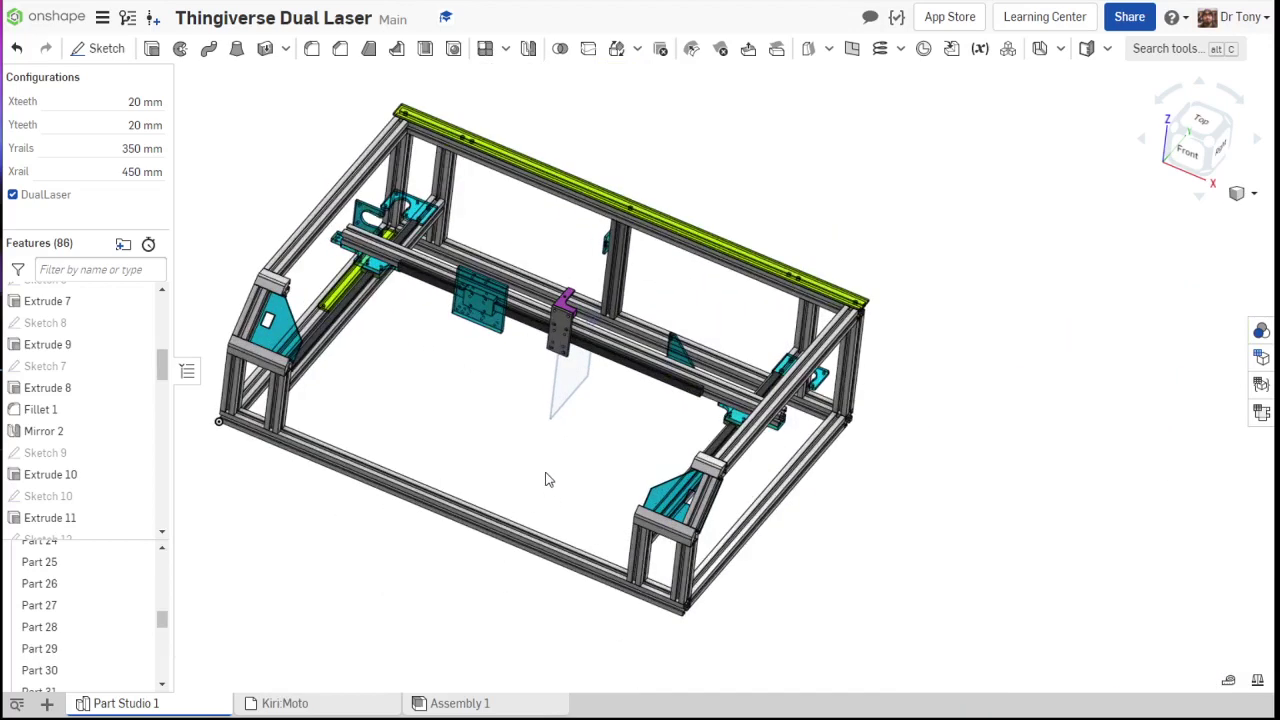
{"action": "scroll", "coordinate": [612, 433], "scroll_direction": "down", "scroll_amount": 3}
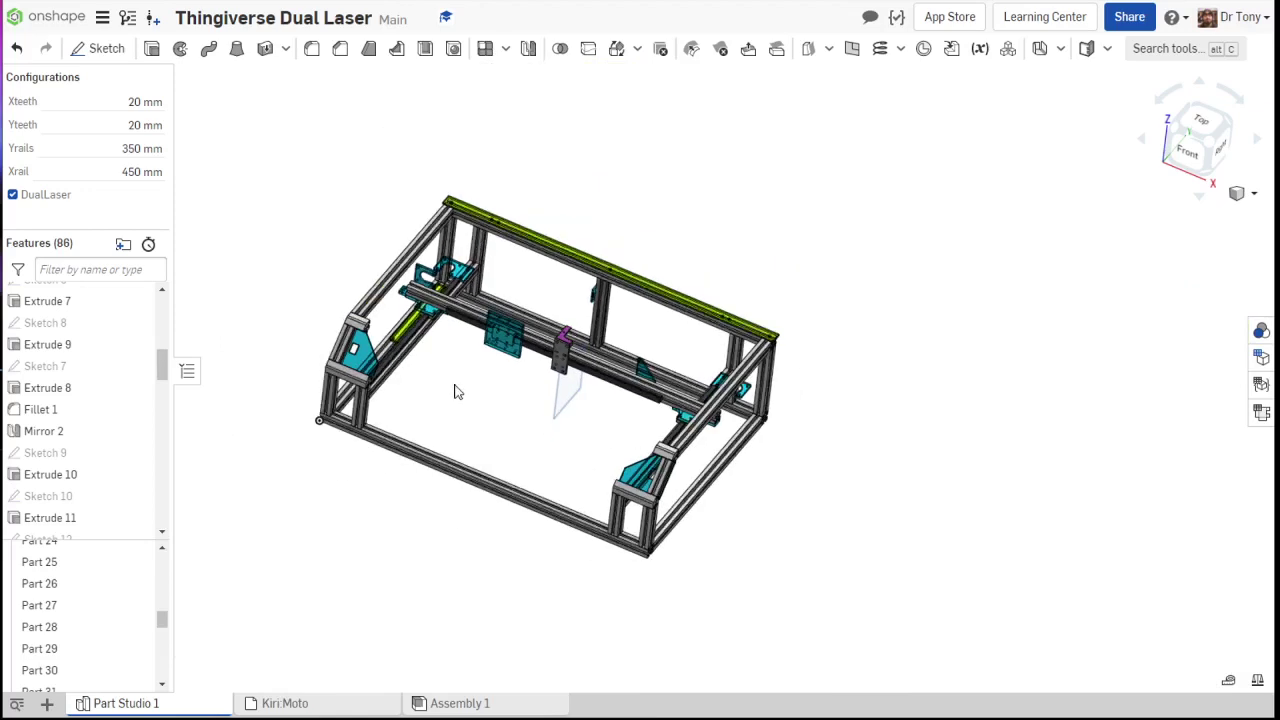
{"action": "scroll", "coordinate": [458, 391], "scroll_direction": "up", "scroll_amount": 4}
{"action": "right_click_drag", "start_coordinate": [487, 326], "coordinate": [512, 302]}
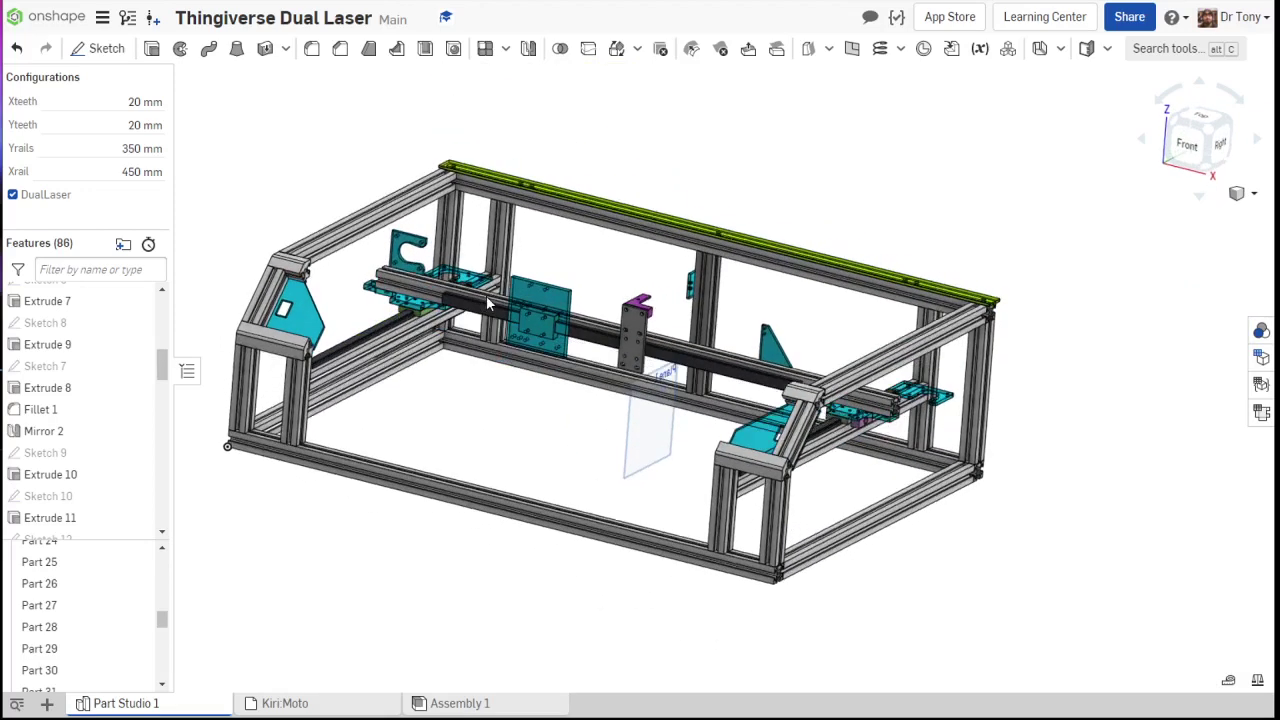
{"action": "scroll", "coordinate": [504, 310], "scroll_direction": "up", "scroll_amount": 3}
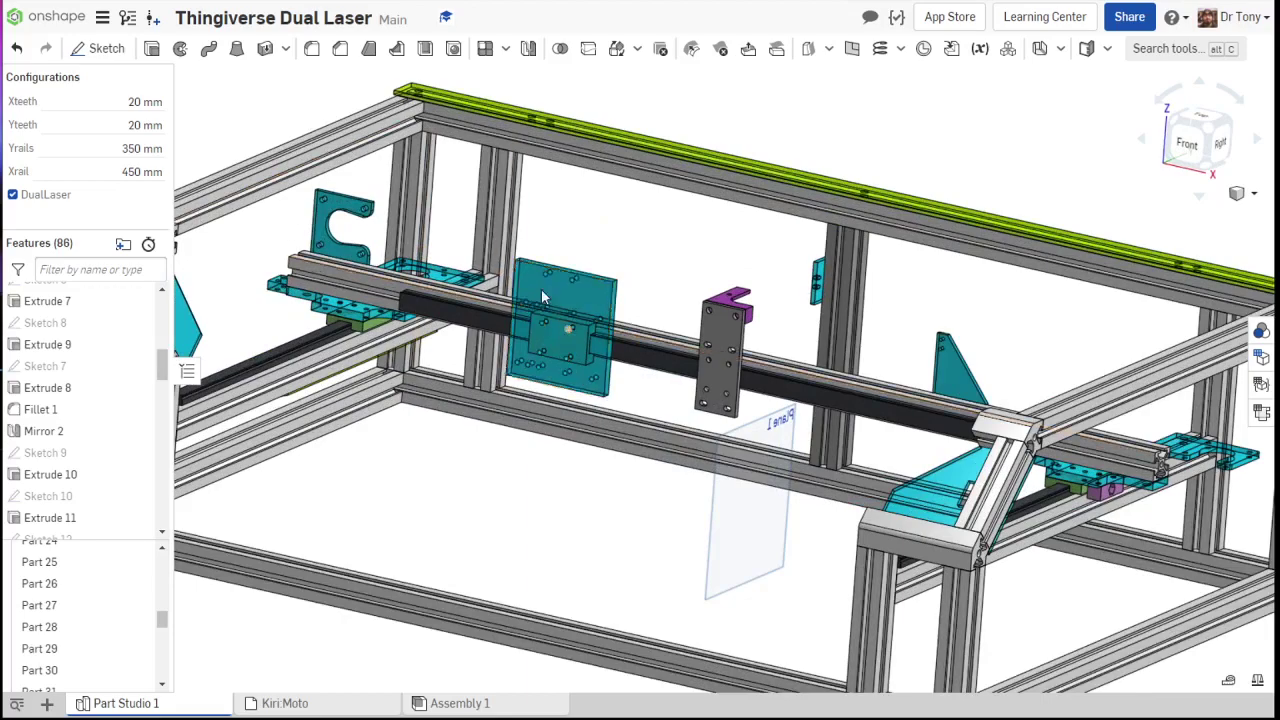
{"action": "scroll", "coordinate": [640, 330], "scroll_direction": "down", "scroll_amount": 3}
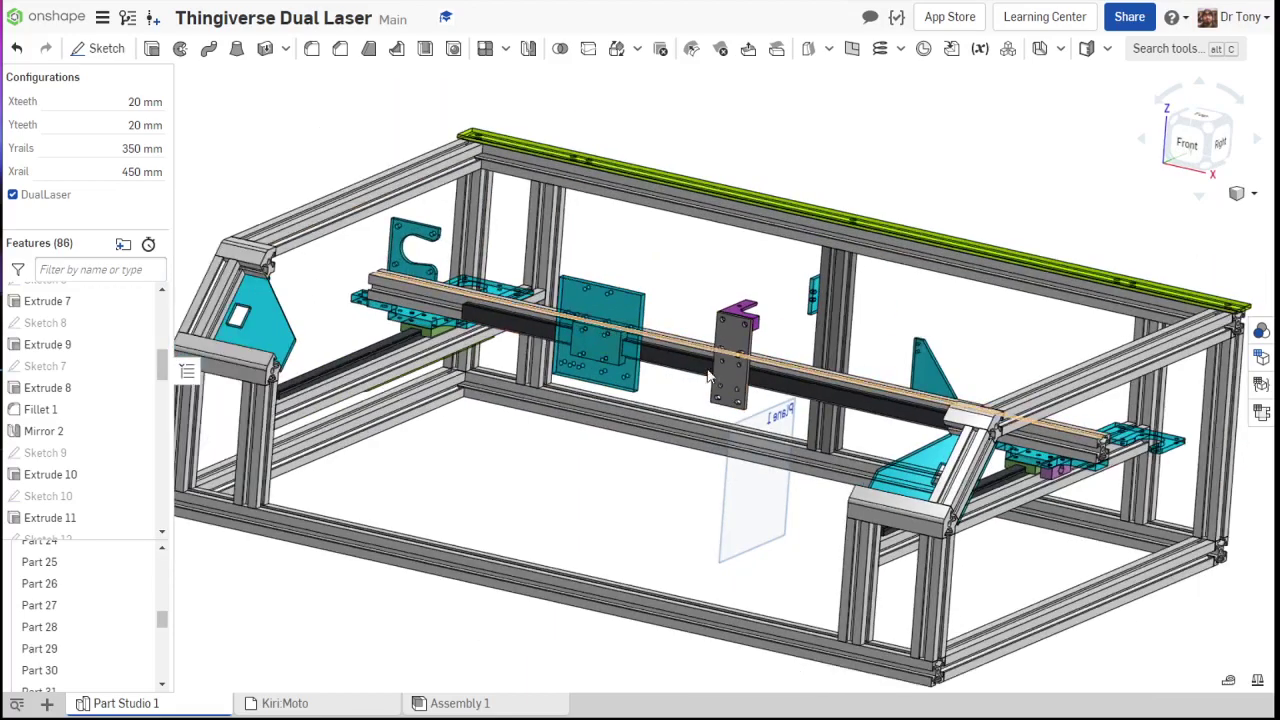
{"action": "scroll", "coordinate": [464, 320], "scroll_direction": "up", "scroll_amount": 6}
{"action": "scroll", "coordinate": [464, 313], "scroll_direction": "up", "scroll_amount": 2}
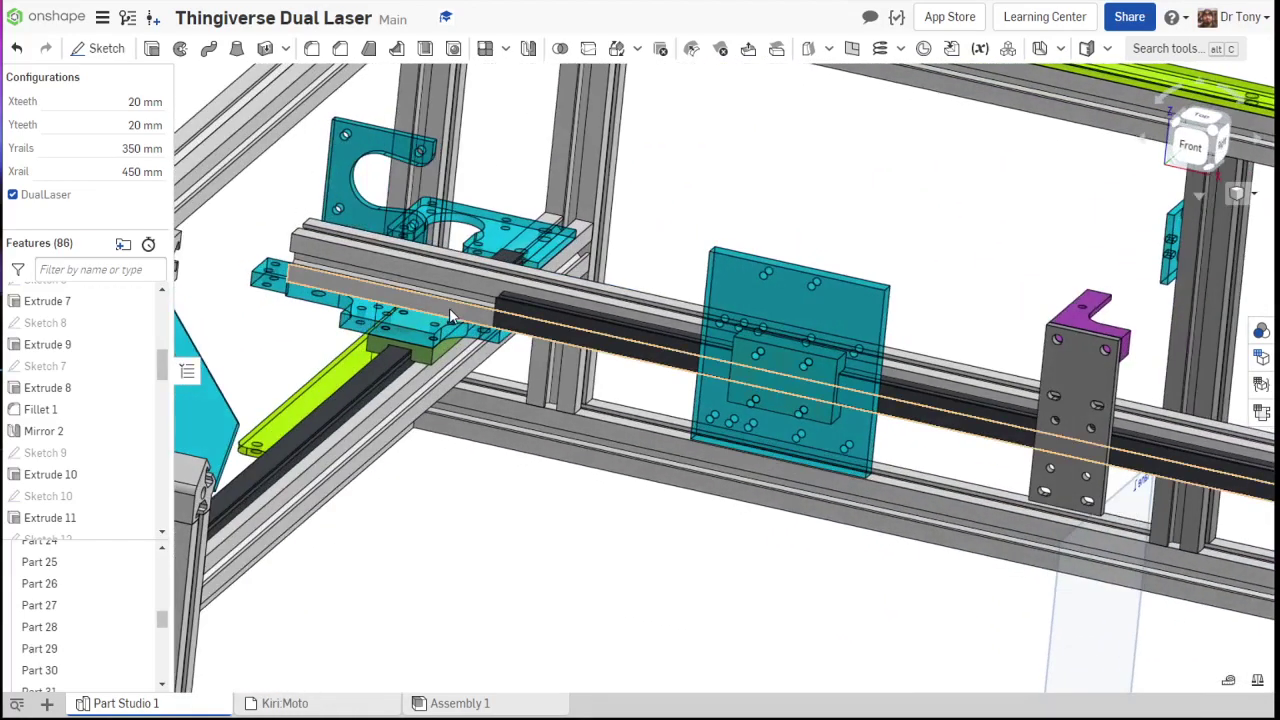
{"action": "scroll", "coordinate": [449, 308], "scroll_direction": "down", "scroll_amount": 3}
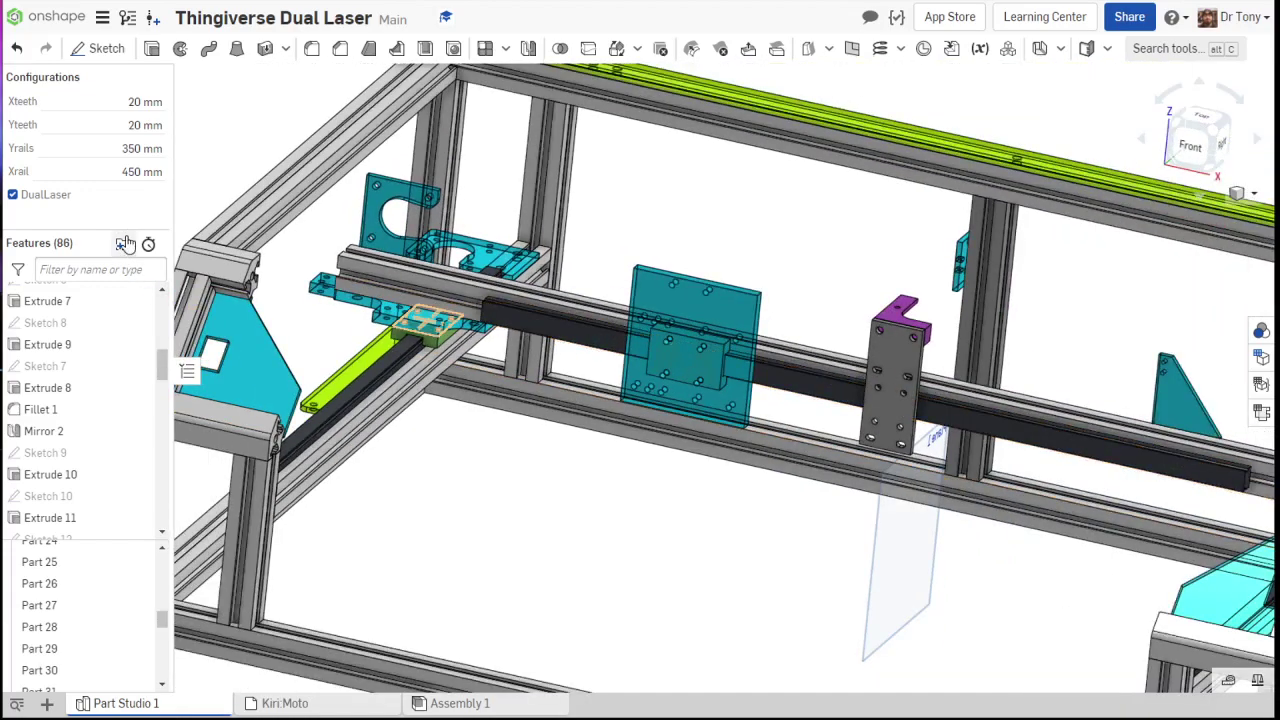
{"action": "key", "text": "f"}
{"action": "scroll", "coordinate": [475, 400], "scroll_direction": "up", "scroll_amount": 5}
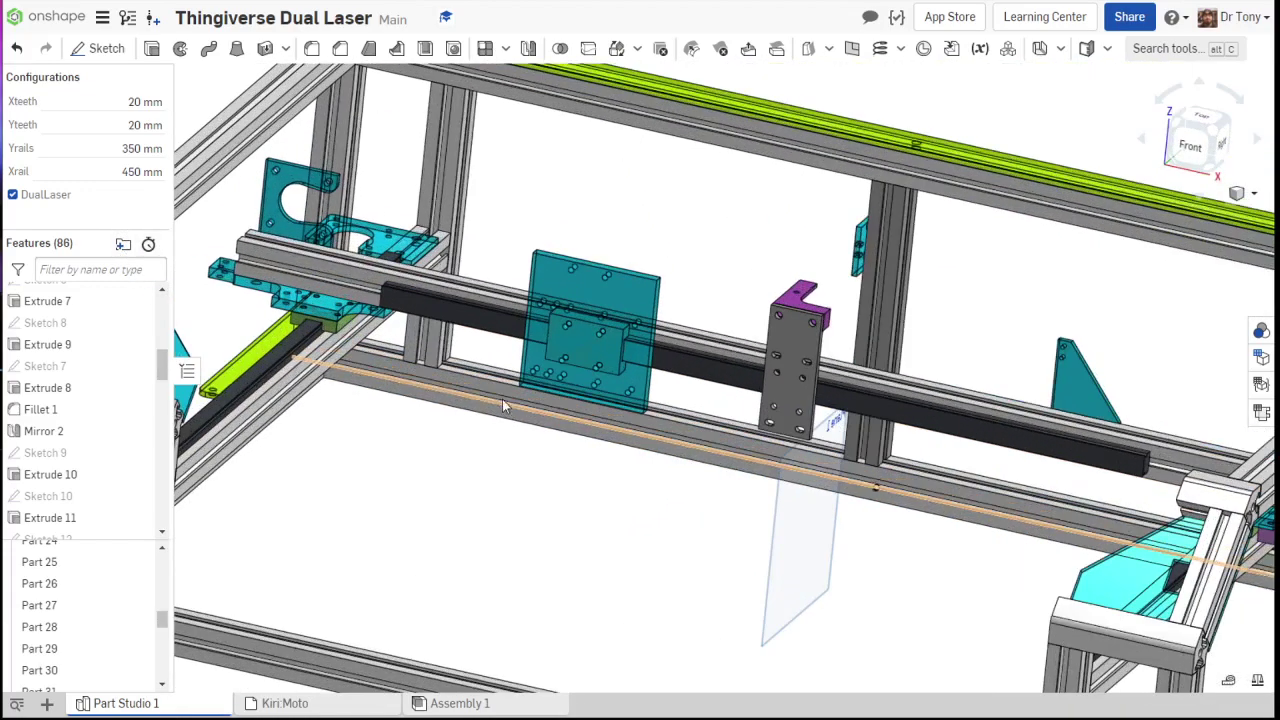
{"action": "scroll", "coordinate": [475, 400], "scroll_direction": "down", "scroll_amount": 5}
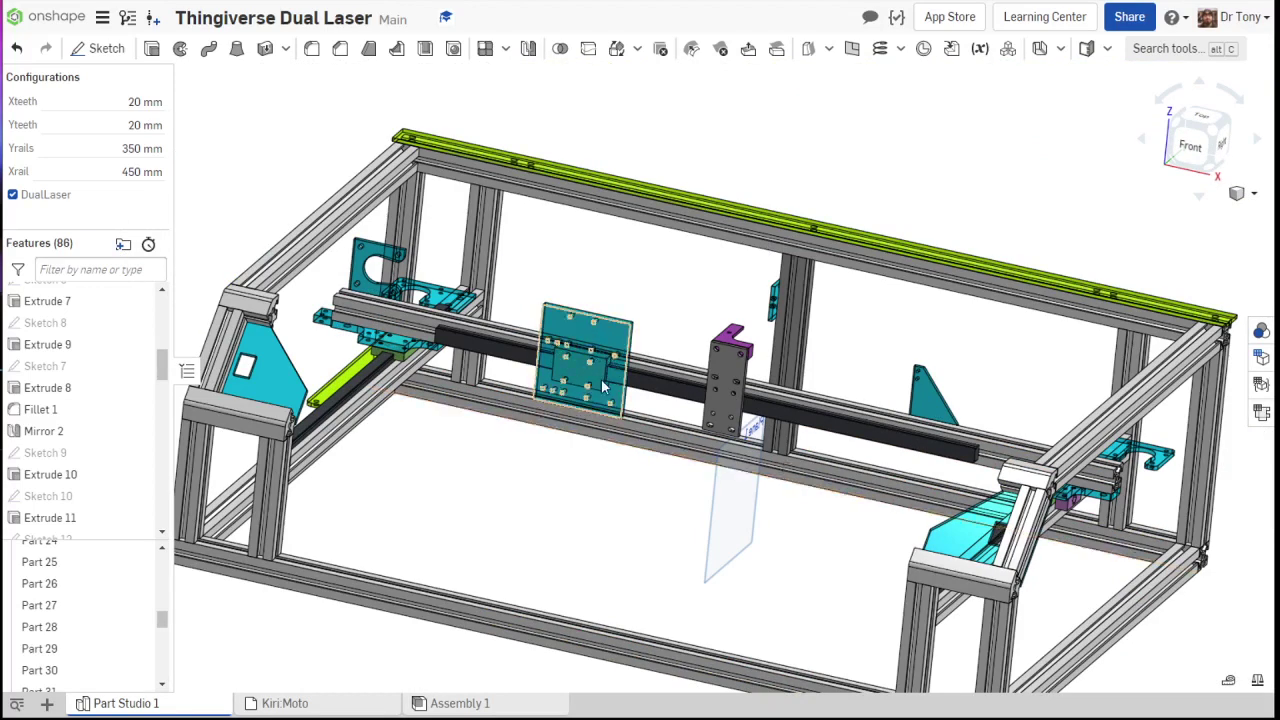
{"action": "scroll", "coordinate": [563, 500], "scroll_direction": "down", "scroll_amount": 3}
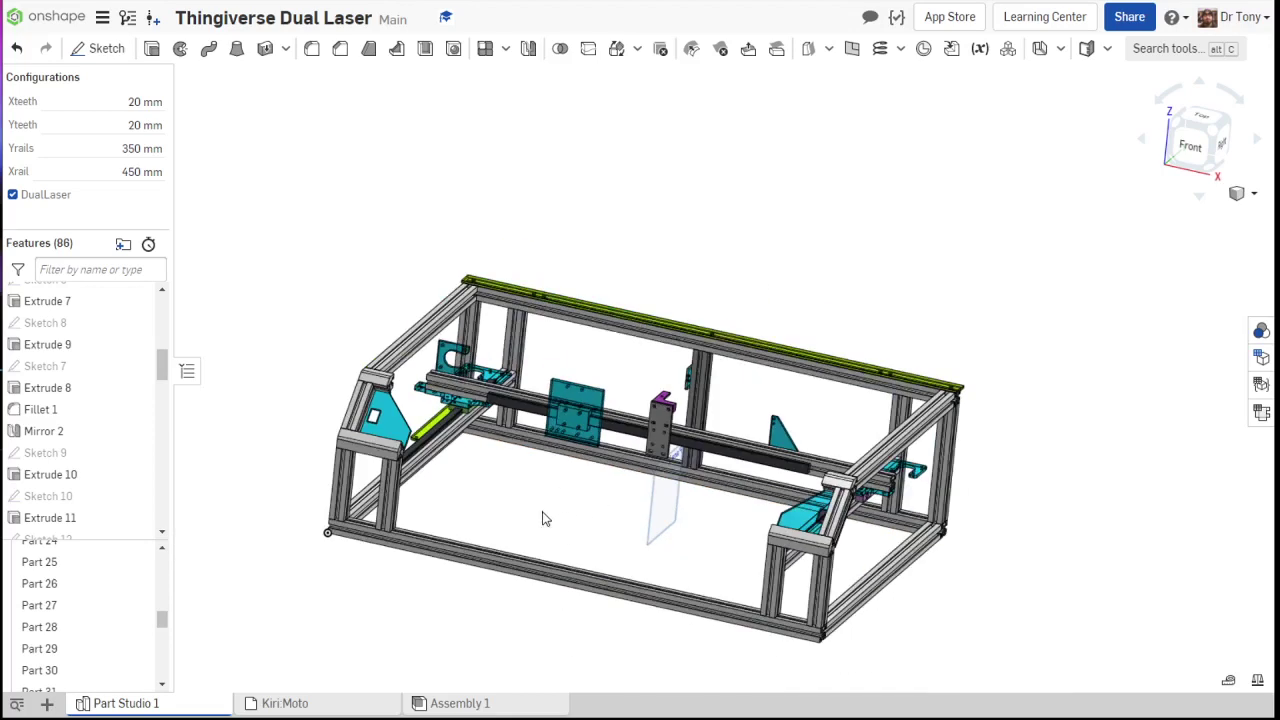
{"action": "right_click_drag", "start_coordinate": [346, 271], "coordinate": [440, 315]}
{"action": "right_click_drag", "start_coordinate": [491, 430], "coordinate": [523, 420]}
{"action": "scroll", "coordinate": [704, 295], "scroll_direction": "up", "scroll_amount": 5}
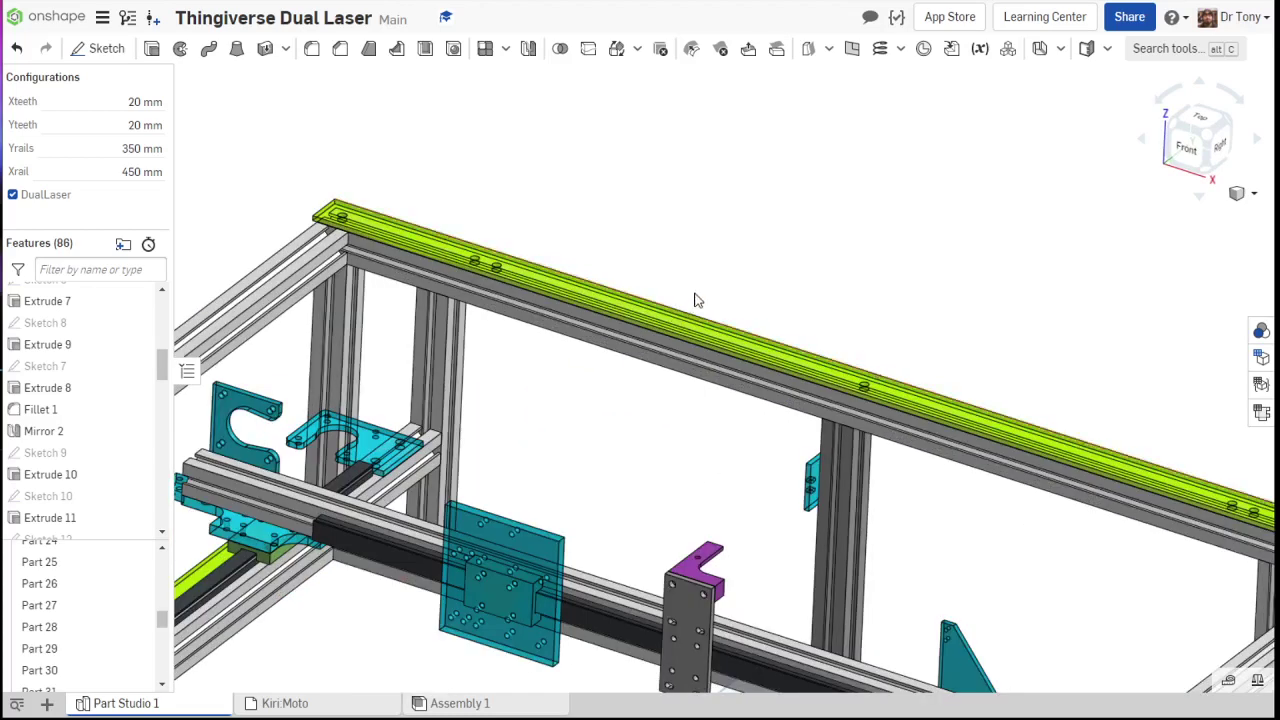
{"action": "left_click", "coordinate": [601, 296]}
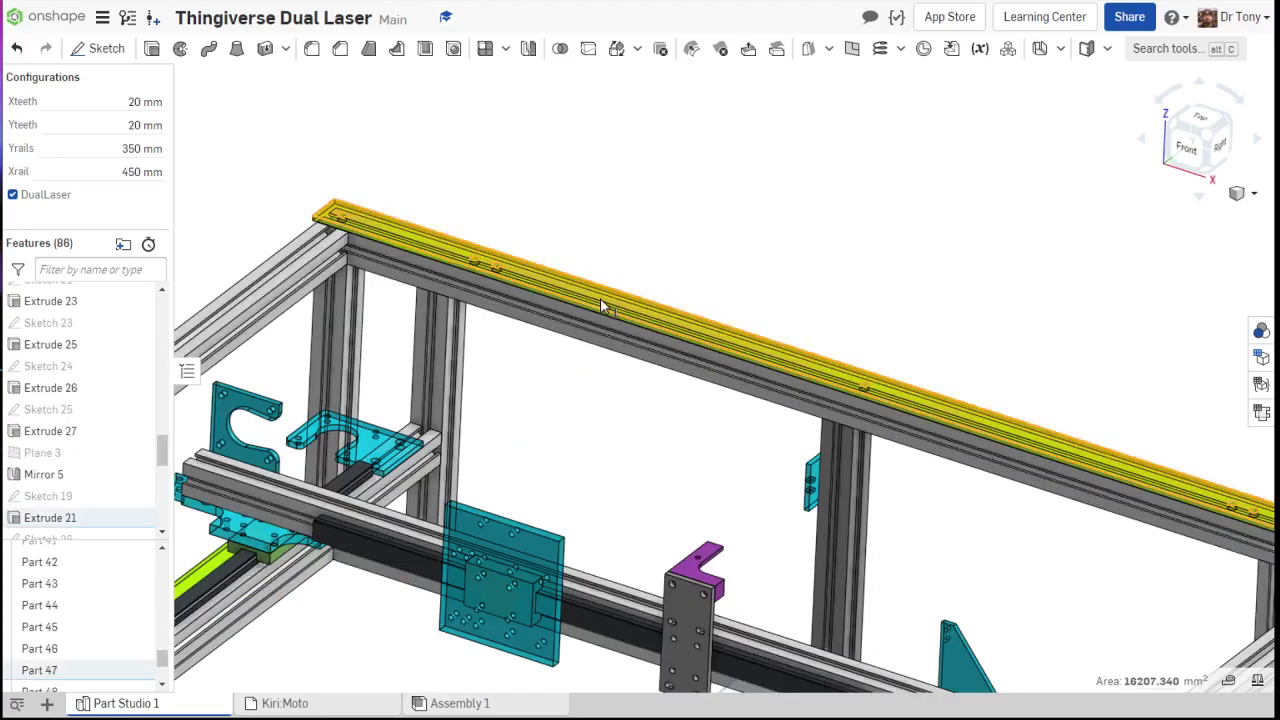
{"action": "right_click", "coordinate": [693, 198]}
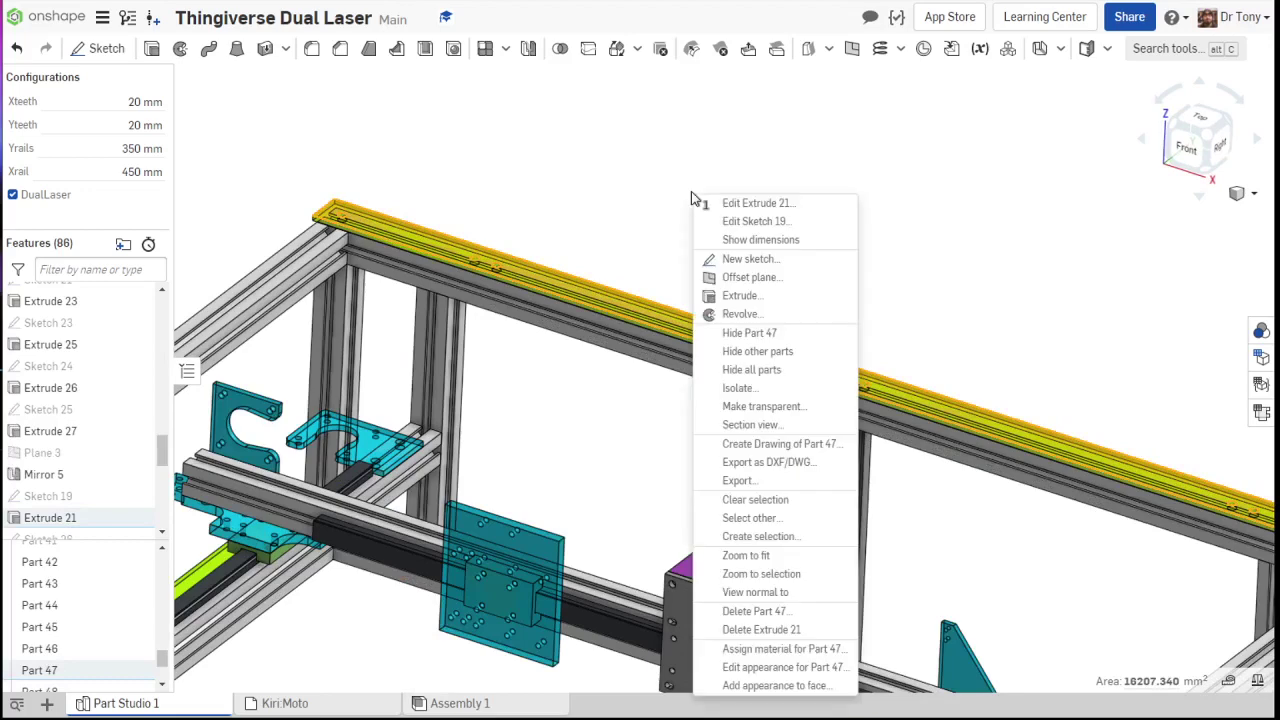
{"action": "left_click", "coordinate": [775, 343]}
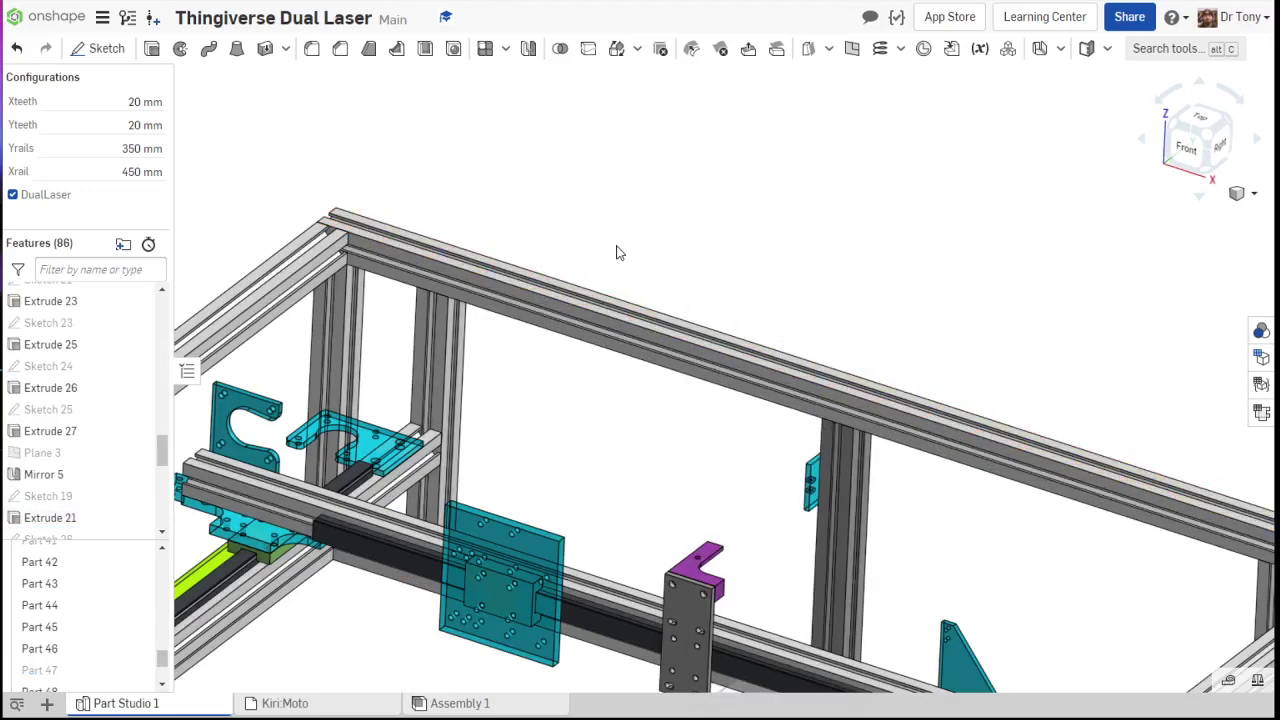
{"action": "scroll", "coordinate": [614, 250], "scroll_direction": "down", "scroll_amount": 5}
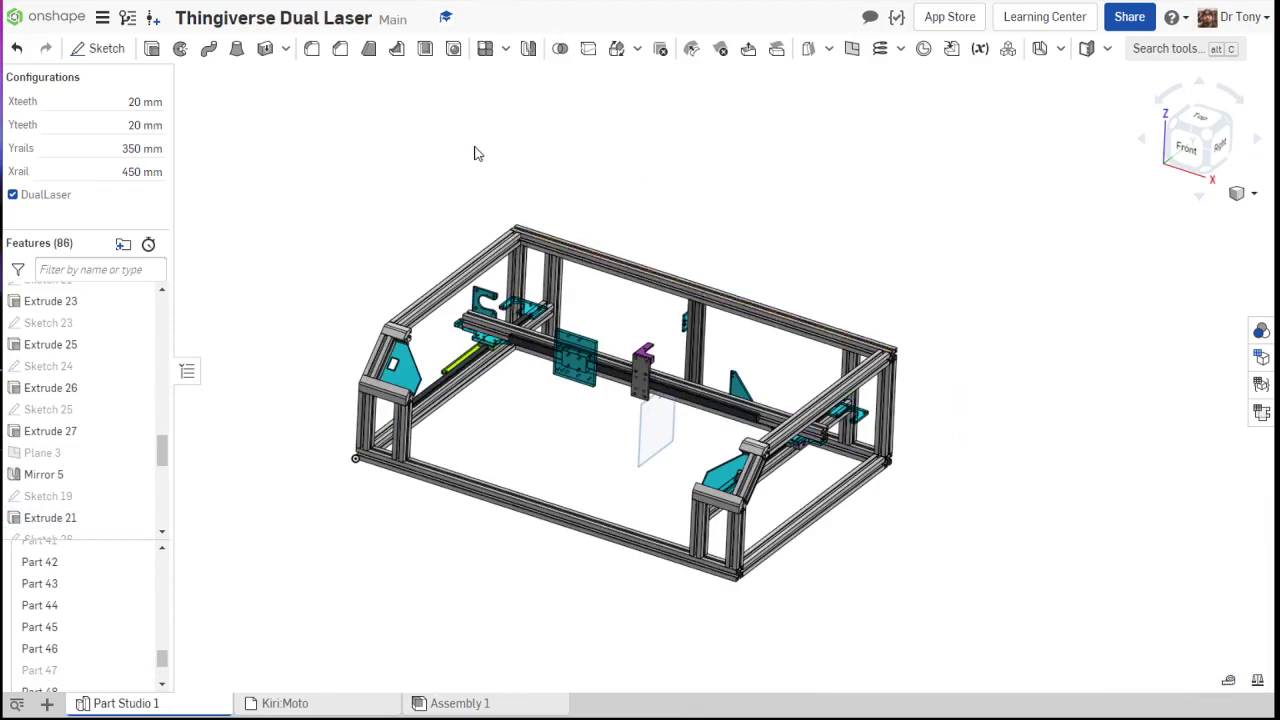
{"action": "right_click", "coordinate": [423, 240]}
{"action": "left_click", "coordinate": [455, 302]}
{"action": "scroll", "coordinate": [459, 383], "scroll_direction": "up", "scroll_amount": 5}
{"action": "scroll", "coordinate": [470, 383], "scroll_direction": "down", "scroll_amount": 4}
{"action": "scroll", "coordinate": [597, 208], "scroll_direction": "up", "scroll_amount": 5}
{"action": "scroll", "coordinate": [575, 265], "scroll_direction": "down", "scroll_amount": 2}
{"action": "scroll", "coordinate": [575, 265], "scroll_direction": "down", "scroll_amount": 6}
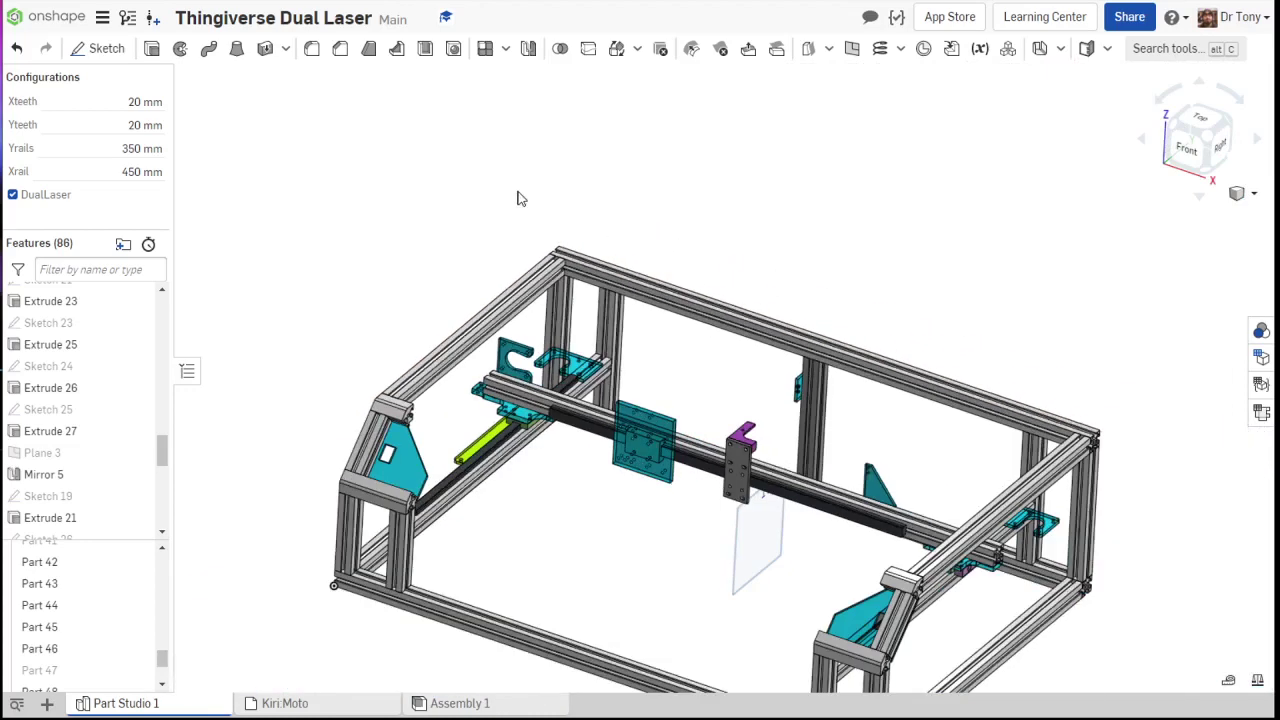
{"action": "scroll", "coordinate": [470, 300], "scroll_direction": "up", "scroll_amount": 2}
{"action": "scroll", "coordinate": [349, 233], "scroll_direction": "down", "scroll_amount": 2}
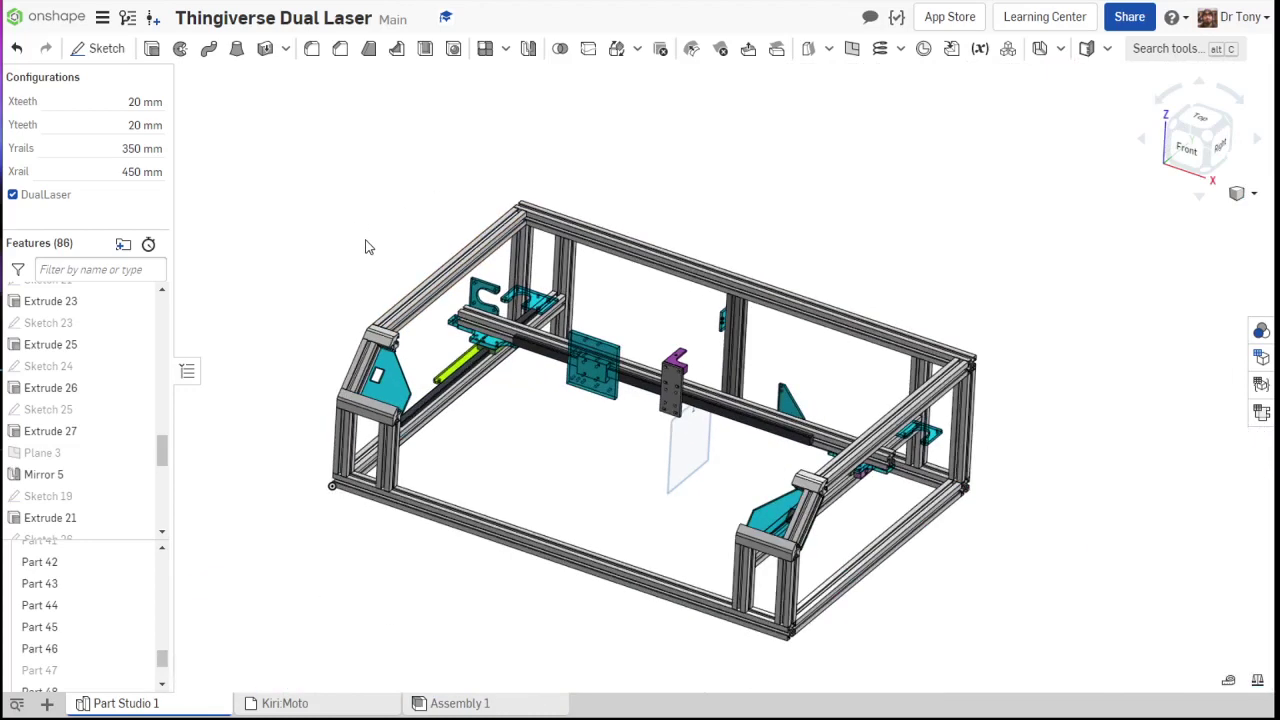
{"action": "right_click_drag", "start_coordinate": [367, 243], "coordinate": [426, 220]}
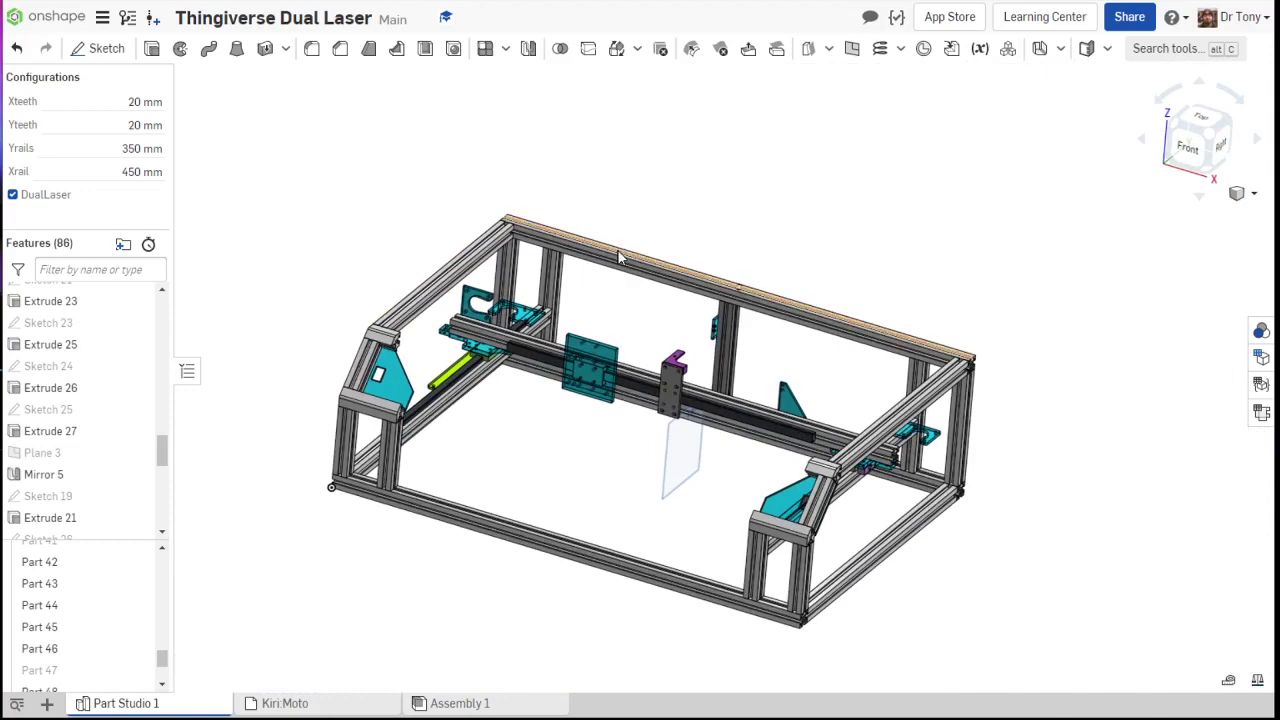
{"action": "mouse_move", "coordinate": [620, 258]}
{"action": "right_mouse_down"}
{"action": "mouse_move", "coordinate": [609, 251]}
{"action": "mouse_move", "coordinate": [634, 247]}
{"action": "right_mouse_up"}
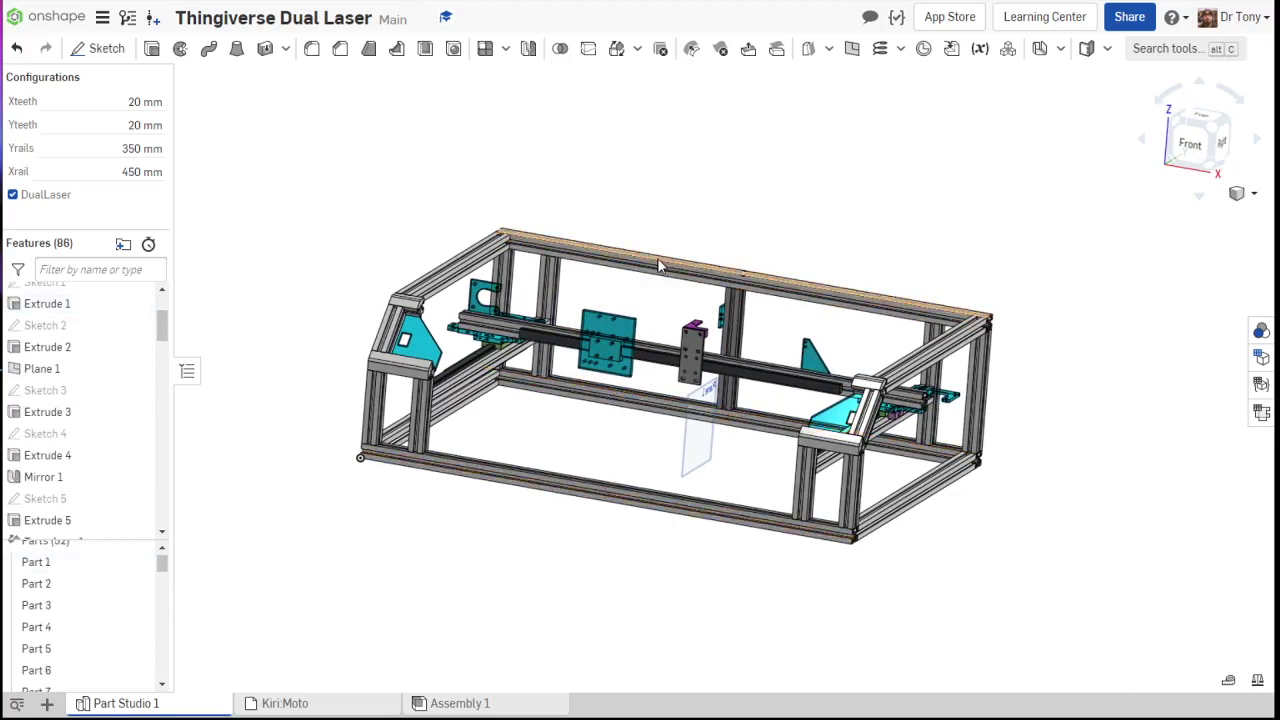
- Measure the bottom front rail (690 mm) and the gantry rod (651 mm) individually
{"action": "left_click", "coordinate": [544, 468]}
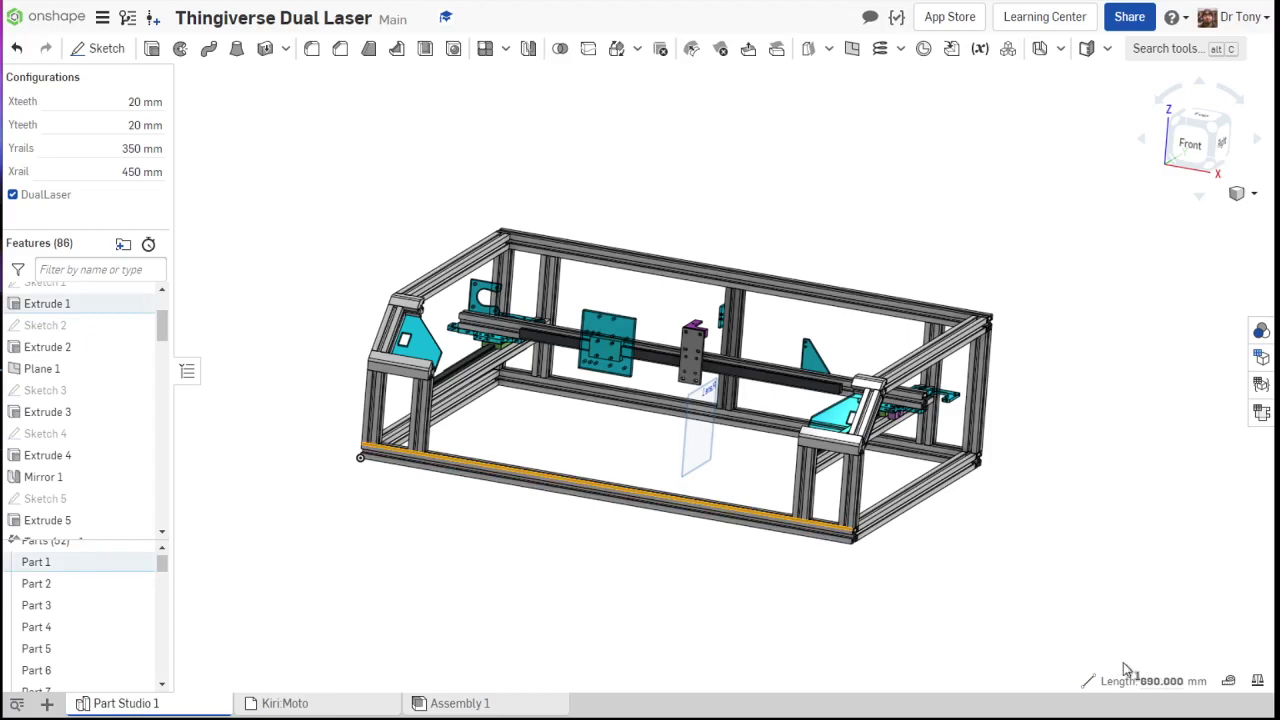
{"action": "left_click", "coordinate": [640, 566]}
{"action": "right_click_drag", "start_coordinate": [640, 566], "coordinate": [491, 366]}
{"action": "scroll", "coordinate": [505, 350], "scroll_direction": "up", "scroll_amount": 5}
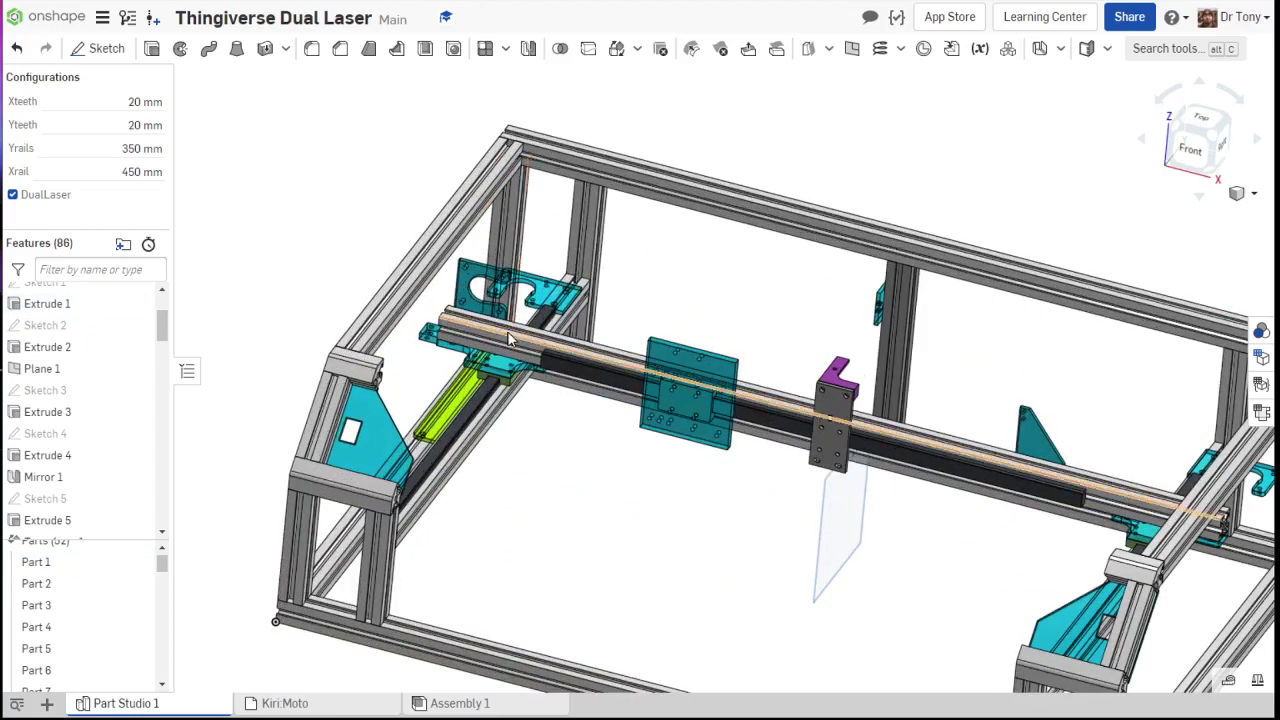
{"action": "left_click", "coordinate": [508, 338]}
{"action": "scroll", "coordinate": [500, 340], "scroll_direction": "down", "scroll_amount": 3}
{"action": "scroll", "coordinate": [490, 342], "scroll_direction": "up", "scroll_amount": 1}
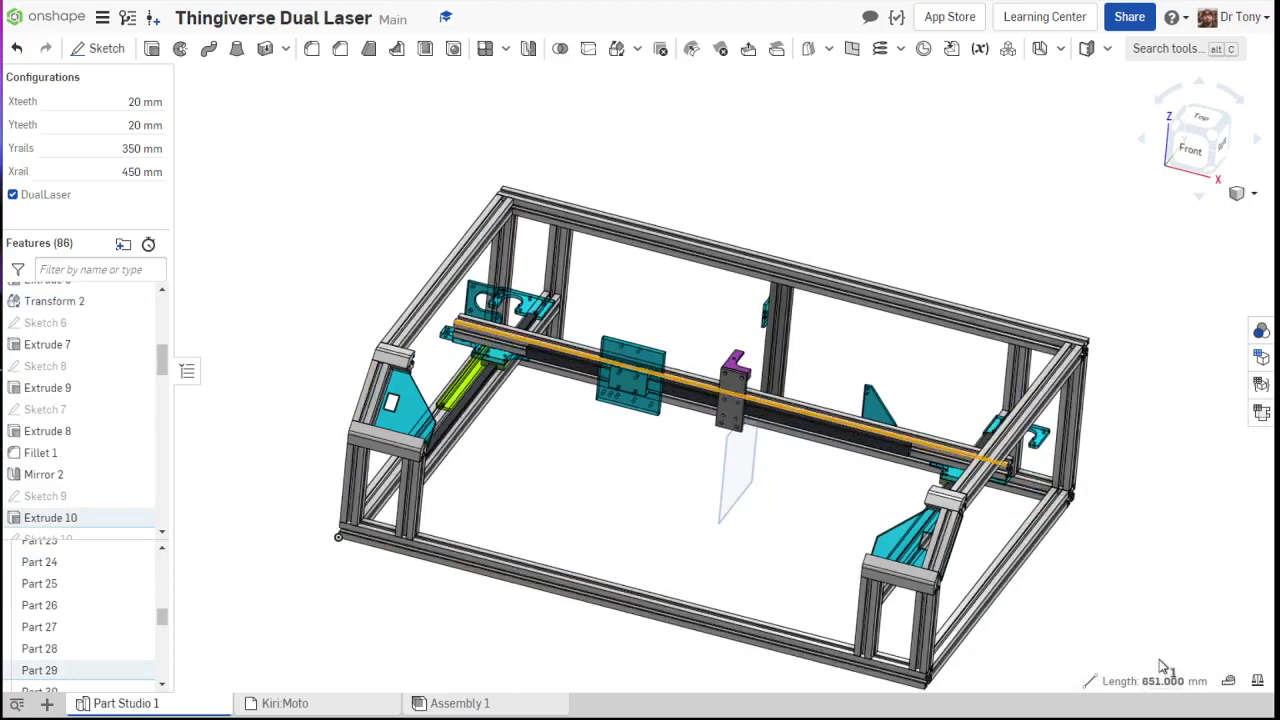
{"action": "left_click", "coordinate": [618, 498]}
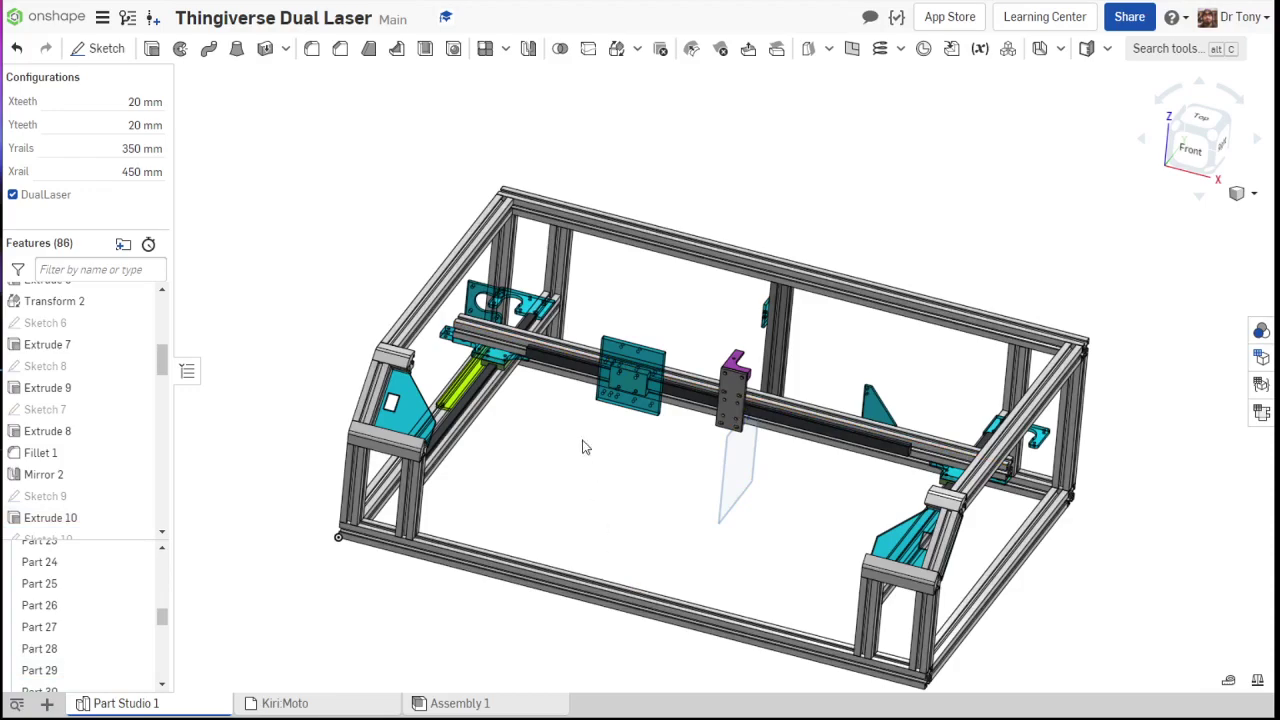
- Measure the gantry rod against the lower front rail, giving 308.169 mm spacing
{"action": "scroll", "coordinate": [557, 252], "scroll_direction": "up", "scroll_amount": 5}
{"action": "scroll", "coordinate": [516, 292], "scroll_direction": "down", "scroll_amount": 5}
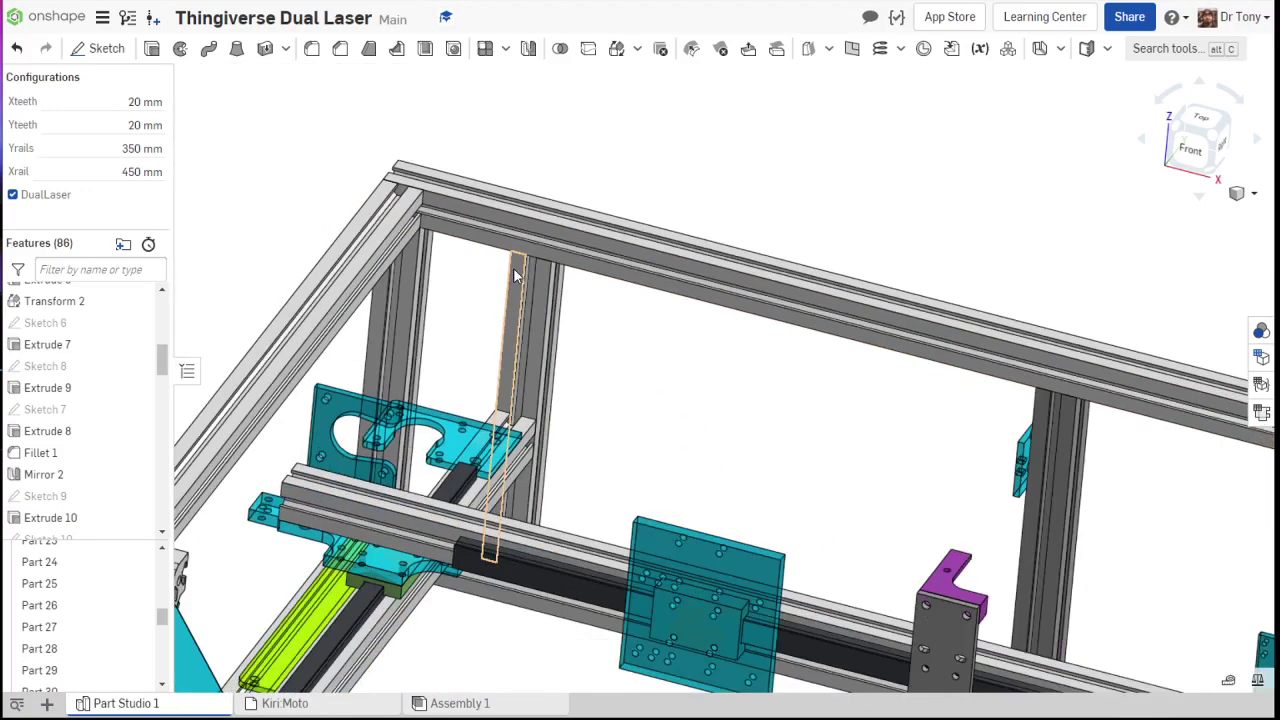
{"action": "right_click_drag", "start_coordinate": [516, 292], "coordinate": [623, 503]}
{"action": "left_click", "coordinate": [684, 446]}
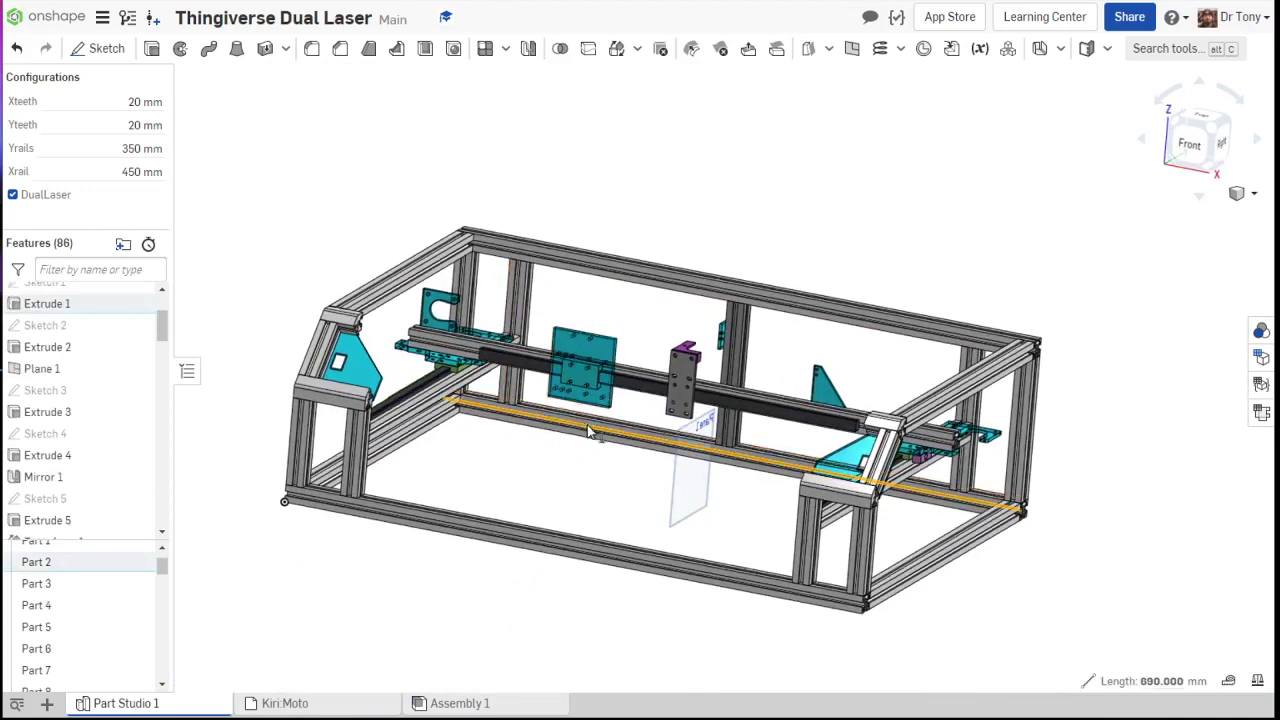
{"action": "left_click", "coordinate": [488, 598]}
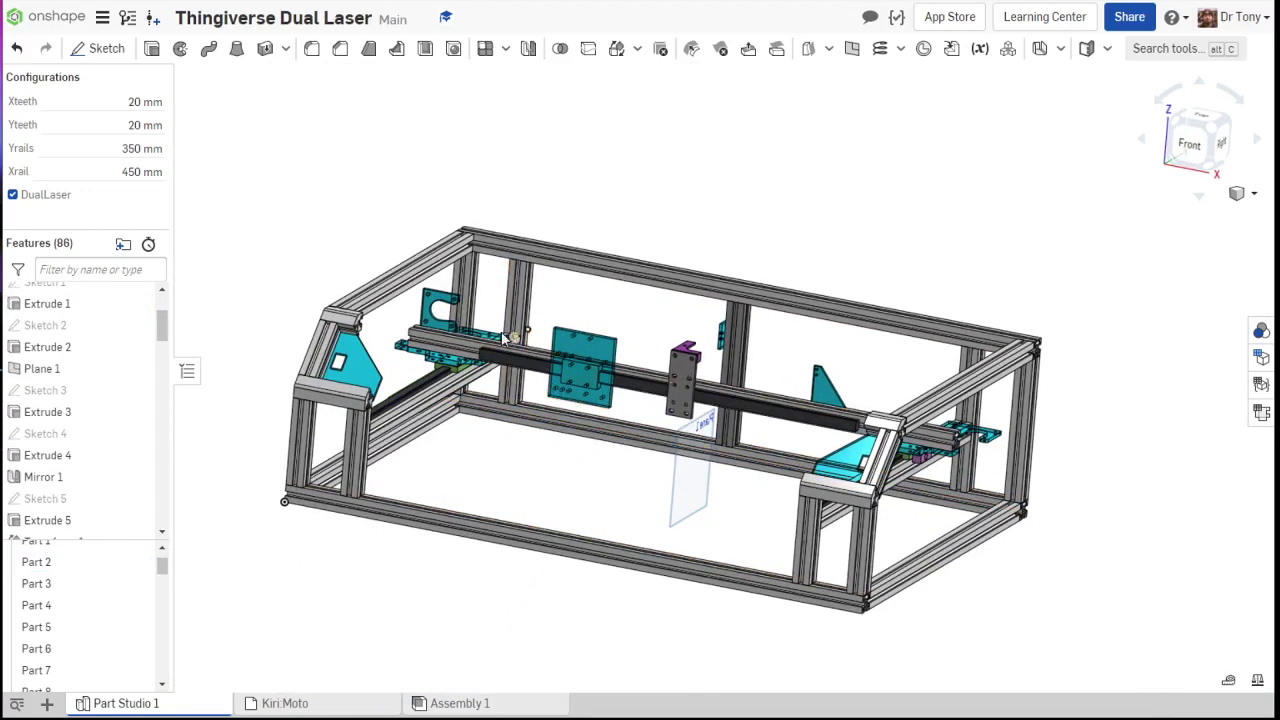
{"action": "left_click", "coordinate": [457, 347]}
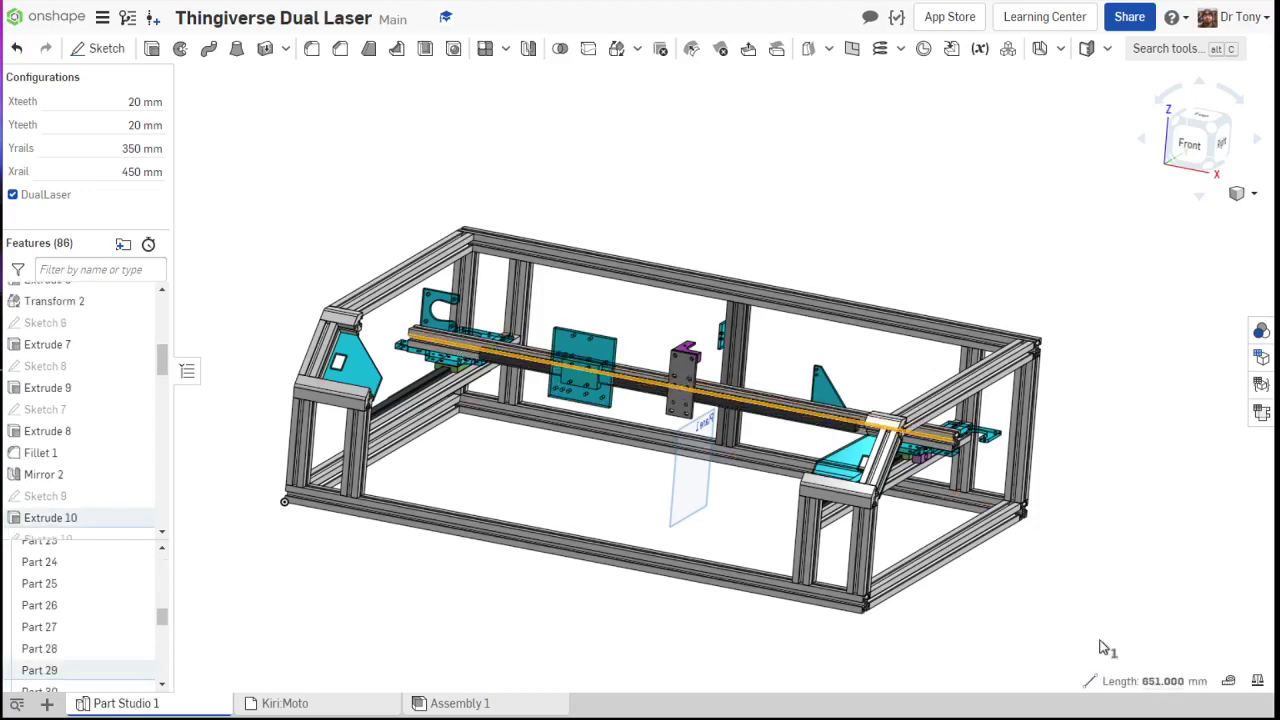
{"action": "left_click", "coordinate": [580, 559]}
{"action": "right_click_drag", "start_coordinate": [588, 531], "coordinate": [713, 478]}
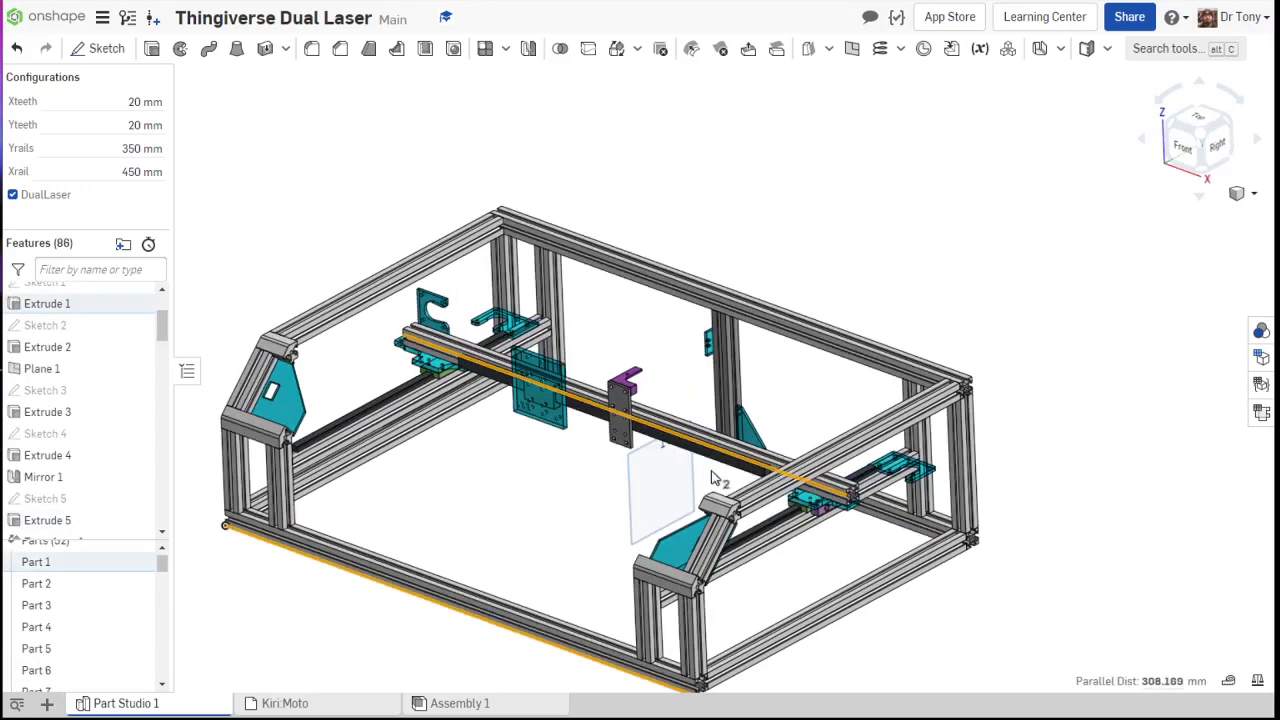
- Measure the lower side rails, confirming the short lower rail is 430 mm long
{"action": "left_click", "coordinate": [542, 513]}
{"action": "scroll", "coordinate": [580, 490], "scroll_direction": "down", "scroll_amount": 5}
{"action": "scroll", "coordinate": [614, 563], "scroll_direction": "up", "scroll_amount": 4}
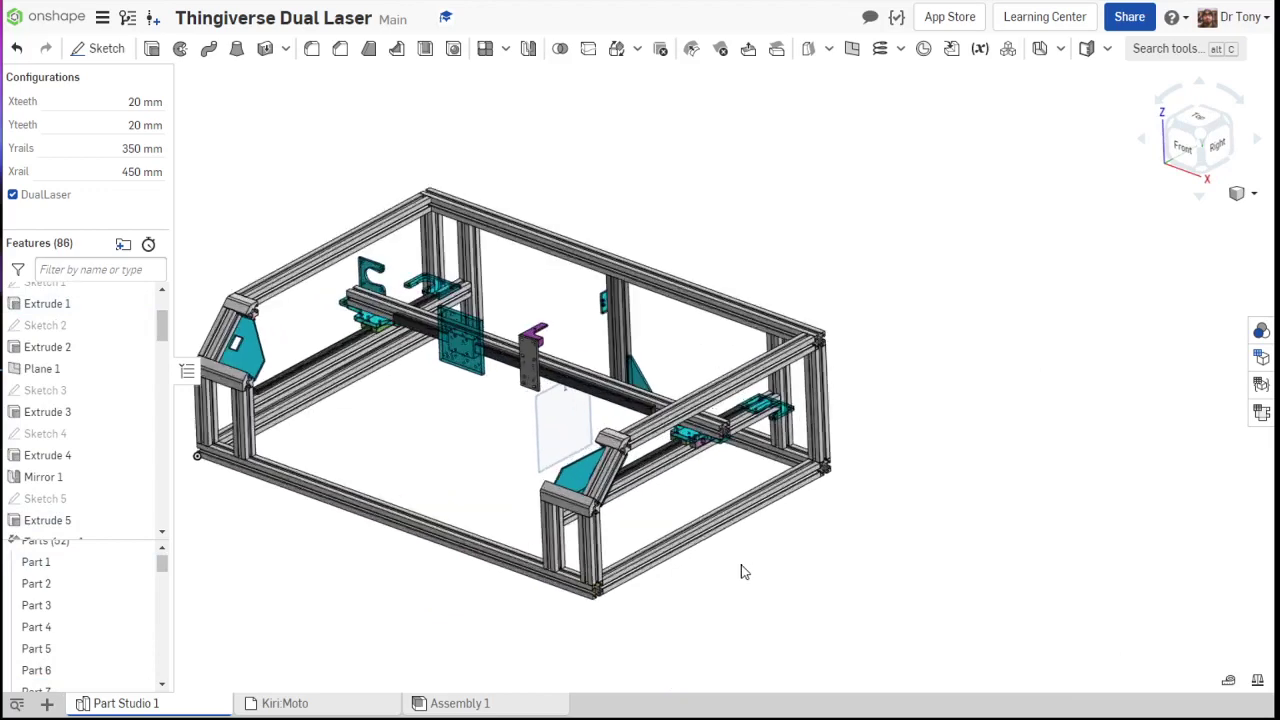
{"action": "left_click", "coordinate": [695, 540]}
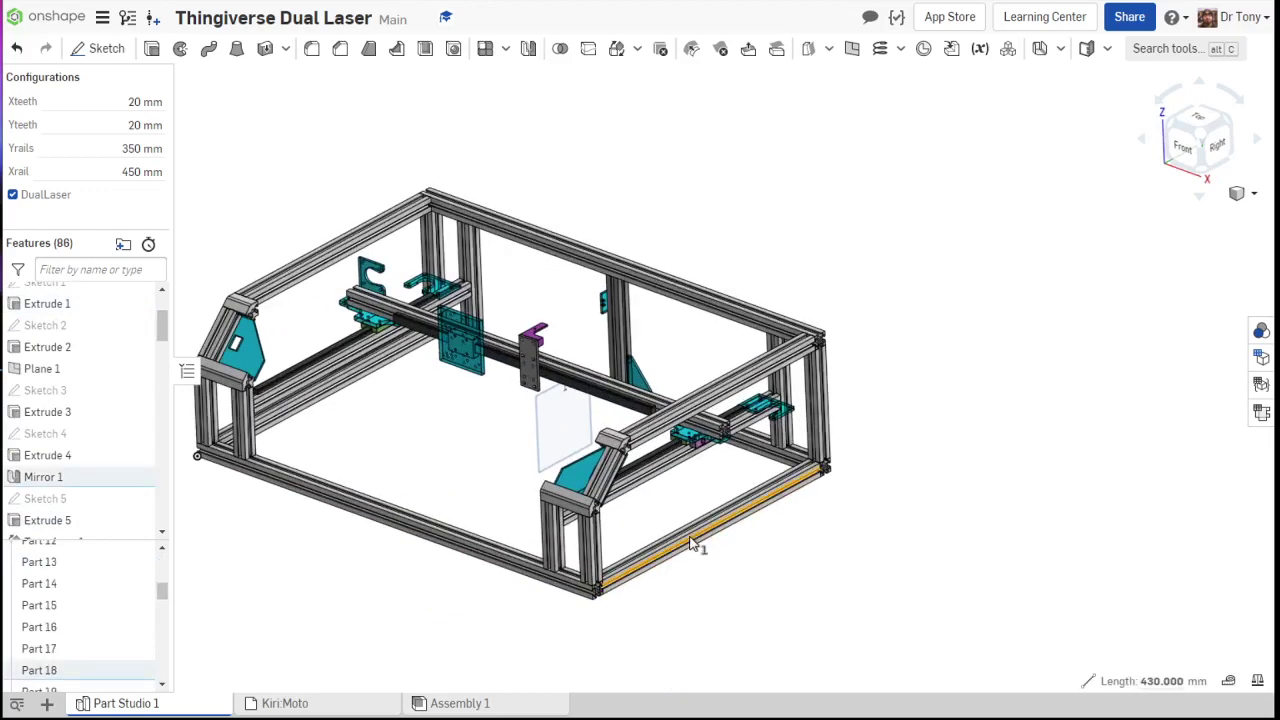
{"action": "right_click_drag", "start_coordinate": [657, 605], "coordinate": [613, 540]}
{"action": "left_click", "coordinate": [592, 450]}
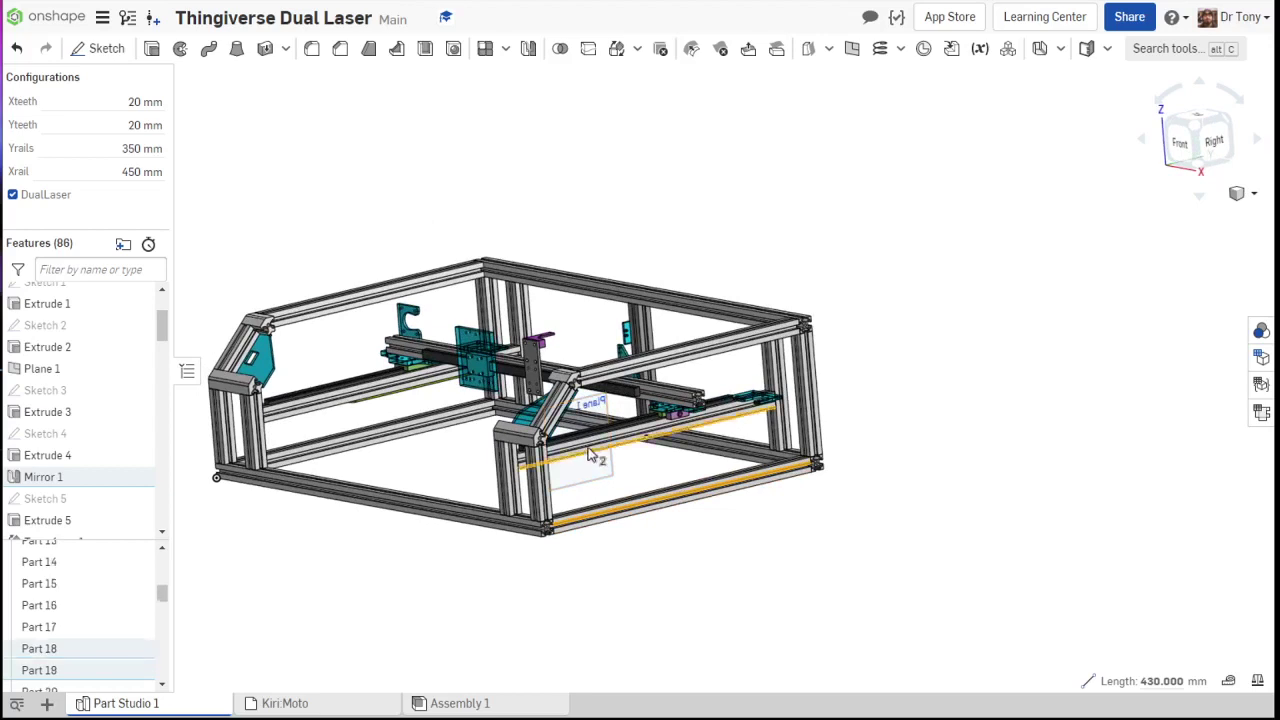
{"action": "left_click", "coordinate": [405, 428]}
{"action": "left_click", "coordinate": [344, 405]}
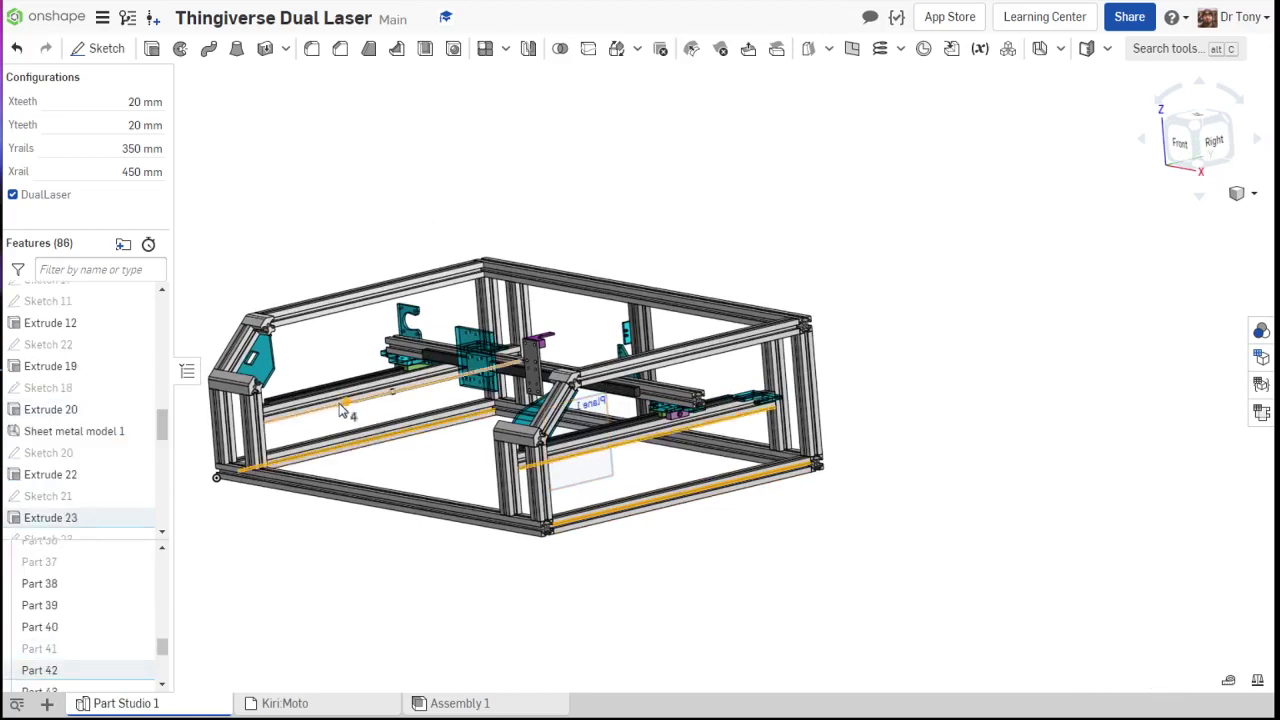
{"action": "left_click", "coordinate": [757, 531]}
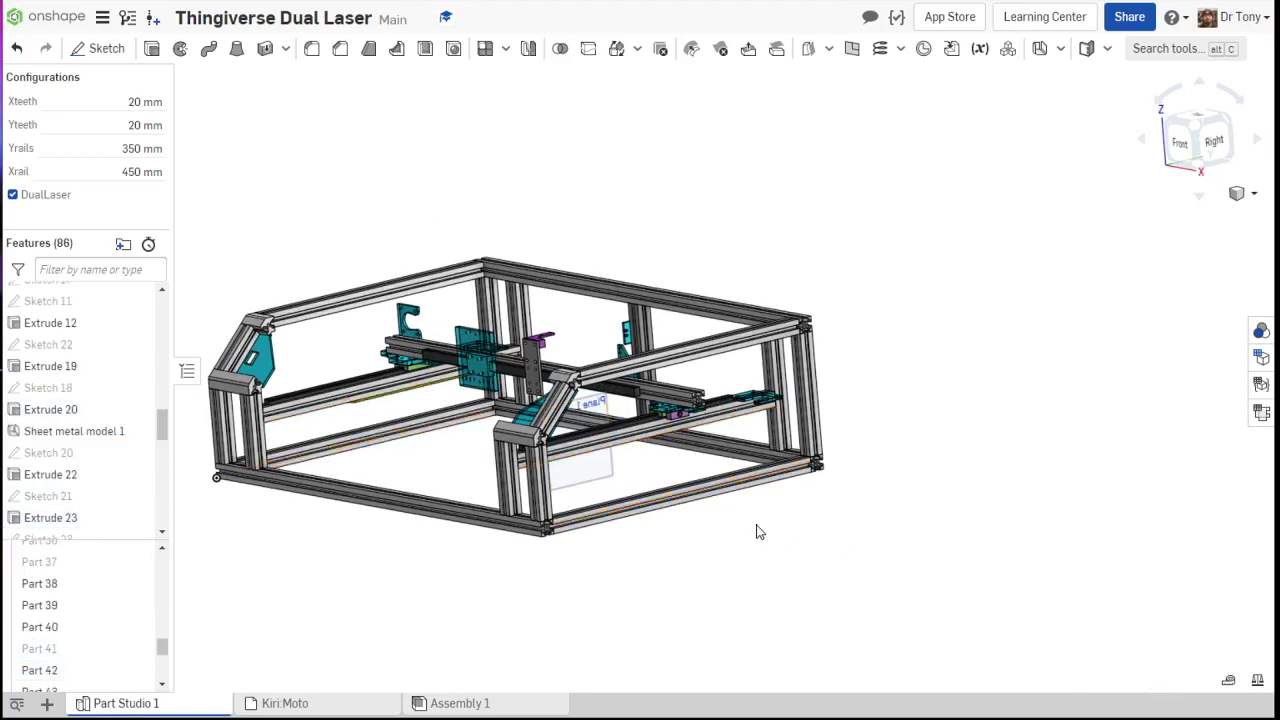
{"action": "left_click", "coordinate": [706, 508]}
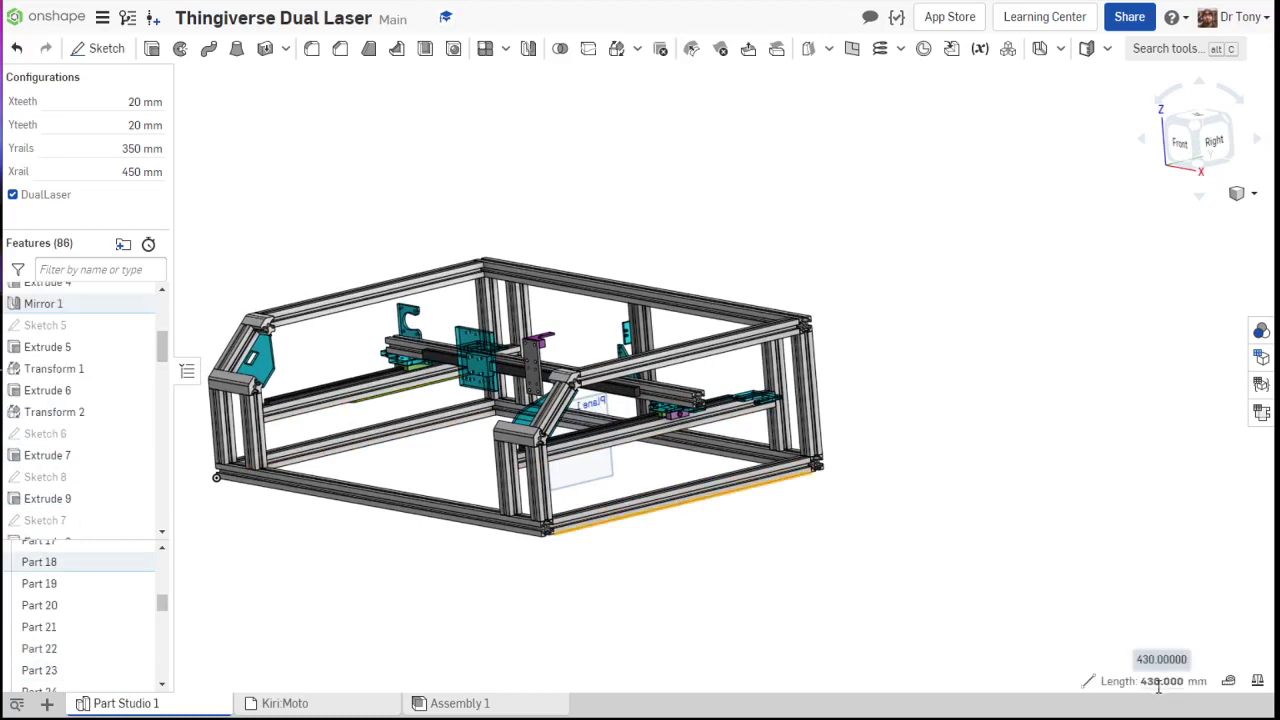
{"action": "left_click", "coordinate": [812, 535]}
- Measure the top side rail's edge, reading 365 mm
{"action": "right_click_drag", "start_coordinate": [714, 535], "coordinate": [723, 537]}
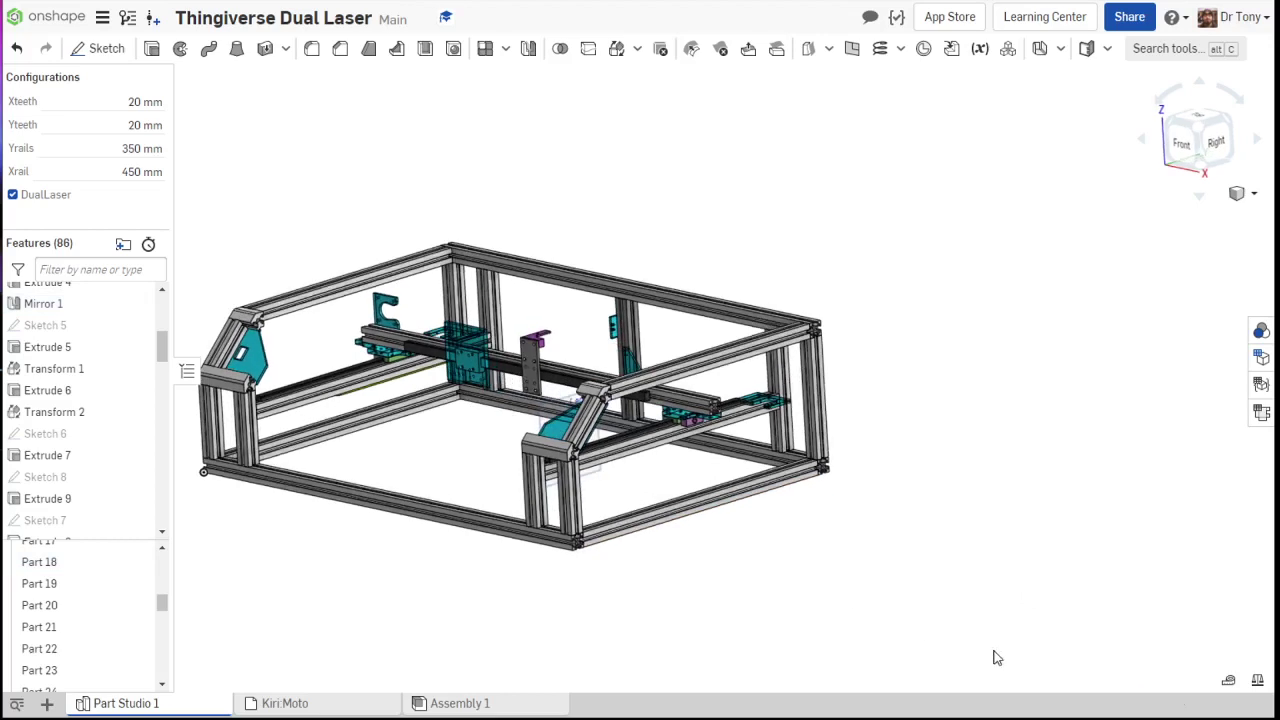
{"action": "left_click", "coordinate": [727, 358]}
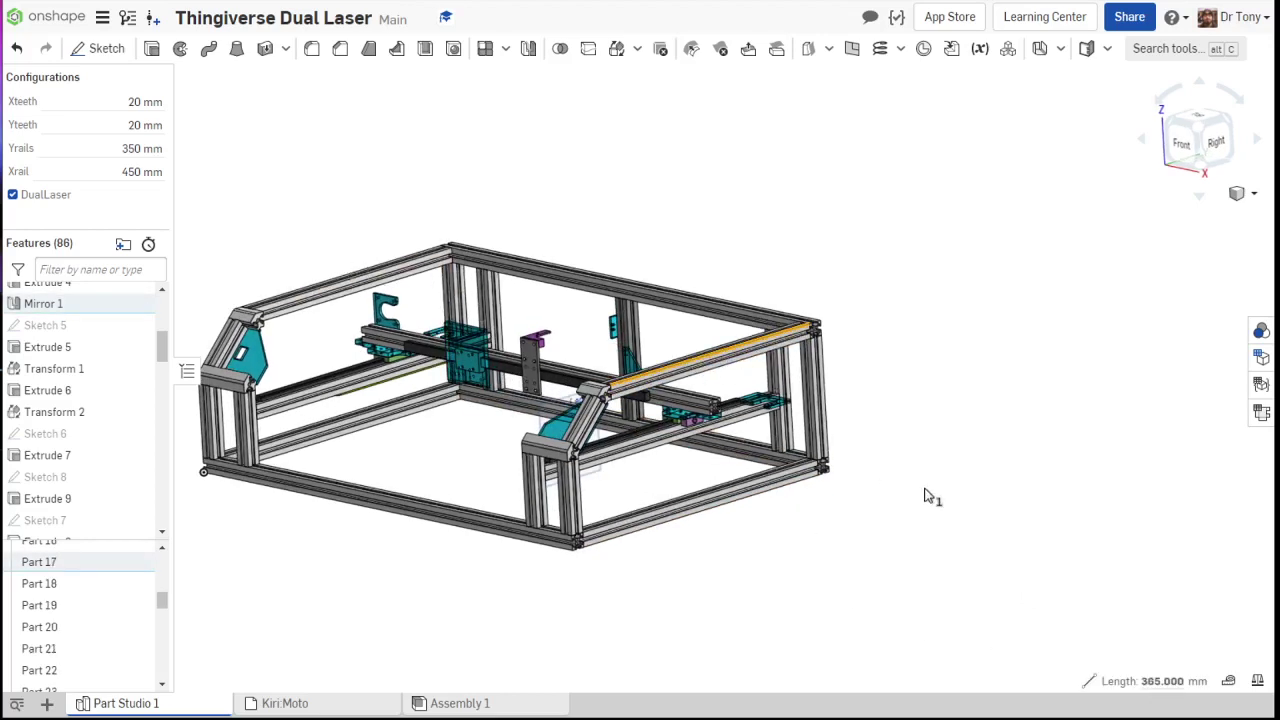
{"action": "scroll", "coordinate": [884, 576], "scroll_direction": "down", "scroll_amount": 3}
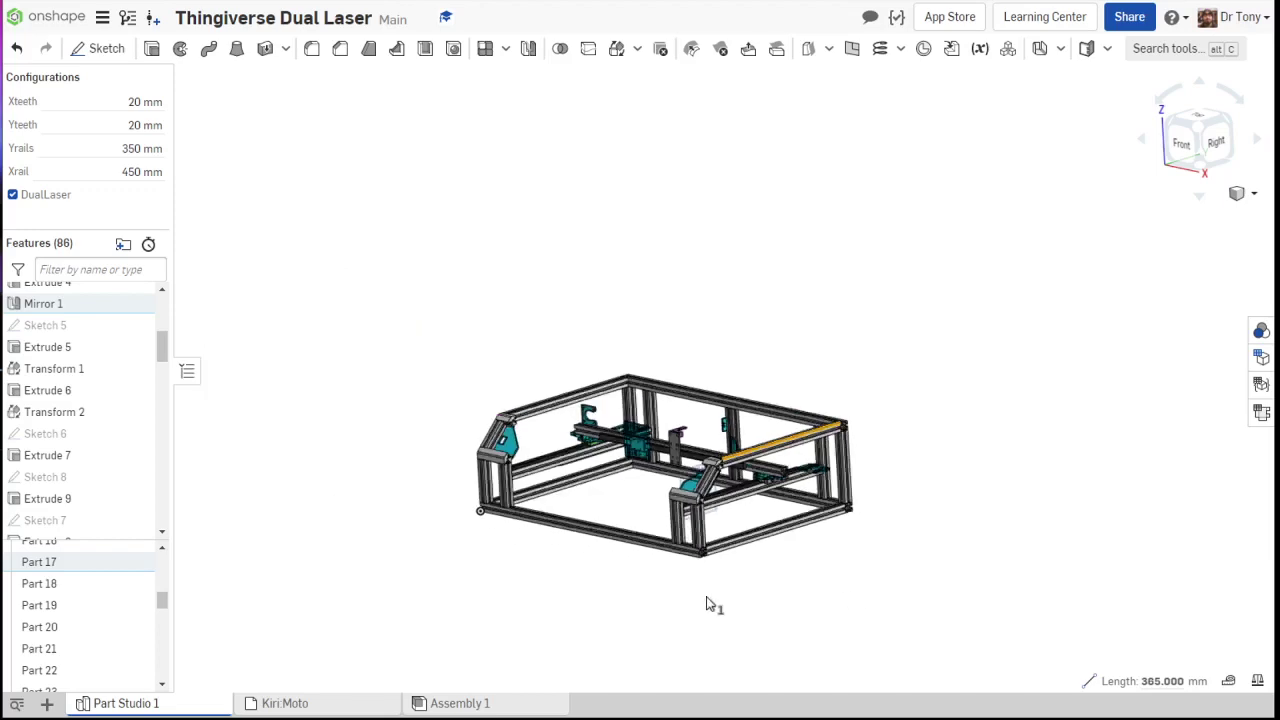
{"action": "left_click", "coordinate": [594, 596]}
- Select the edge of the vertical post behind the gantry to read its length
{"action": "right_click_drag", "start_coordinate": [594, 596], "coordinate": [617, 596]}
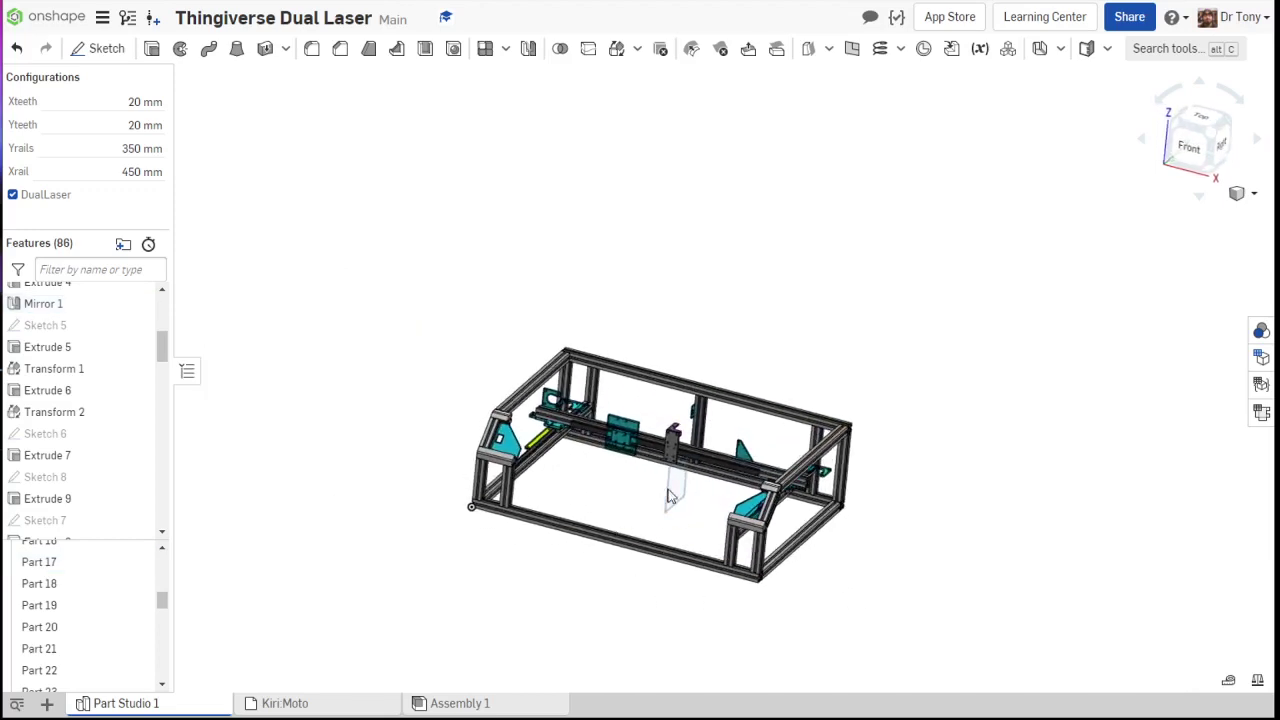
{"action": "scroll", "coordinate": [730, 417], "scroll_direction": "up", "scroll_amount": 5}
{"action": "scroll", "coordinate": [730, 417], "scroll_direction": "down", "scroll_amount": 3}
{"action": "scroll", "coordinate": [730, 417], "scroll_direction": "up", "scroll_amount": 5}
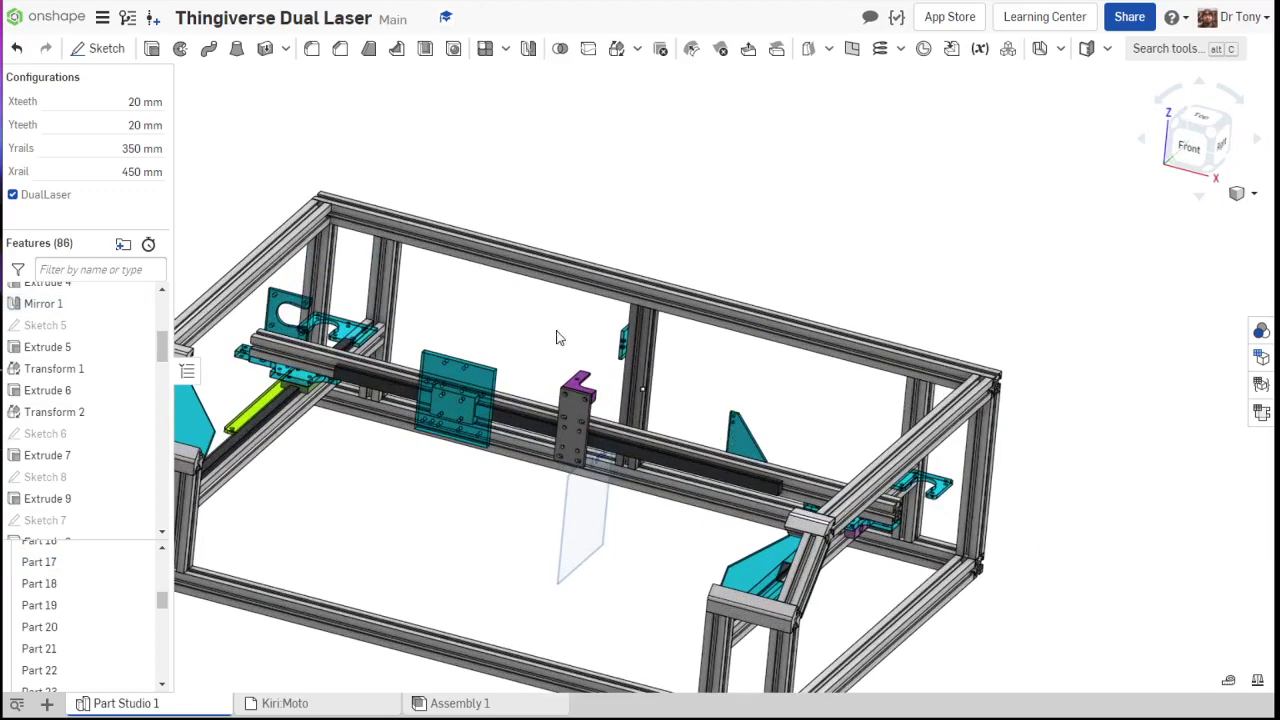
{"action": "scroll", "coordinate": [388, 251], "scroll_direction": "up", "scroll_amount": 5}
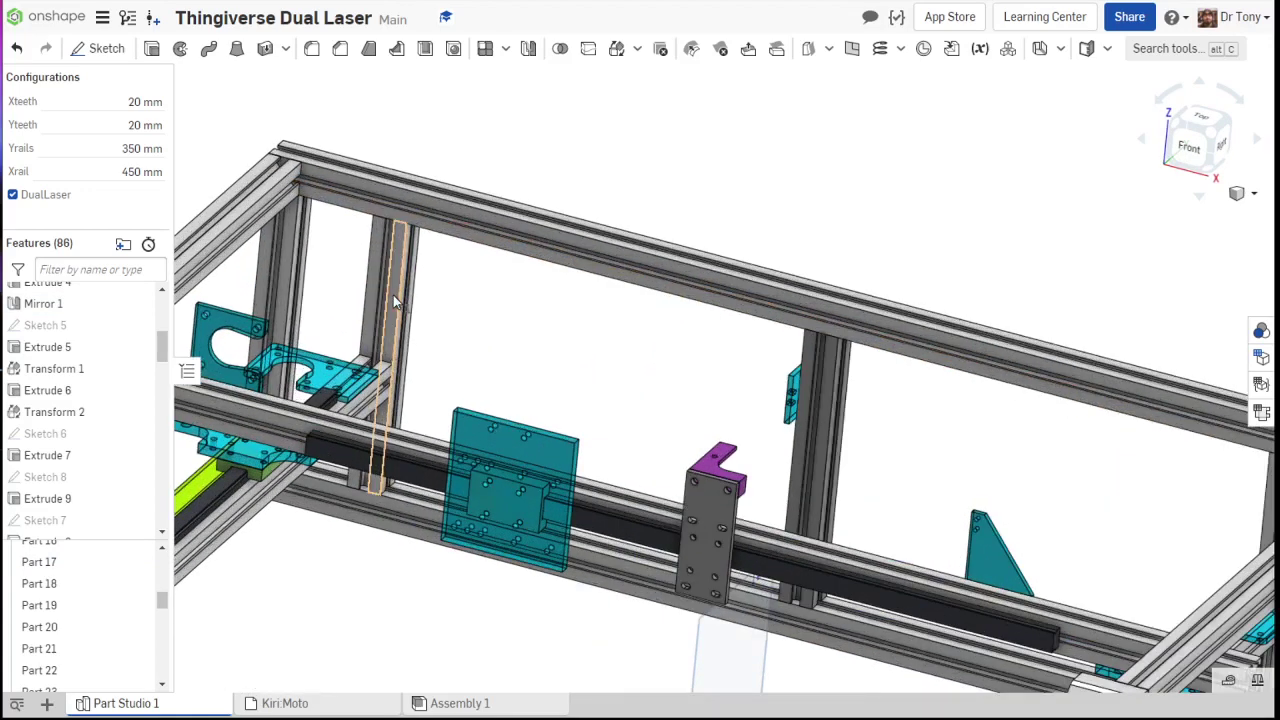
{"action": "left_click", "coordinate": [393, 295]}
{"action": "left_click", "coordinate": [423, 290]}
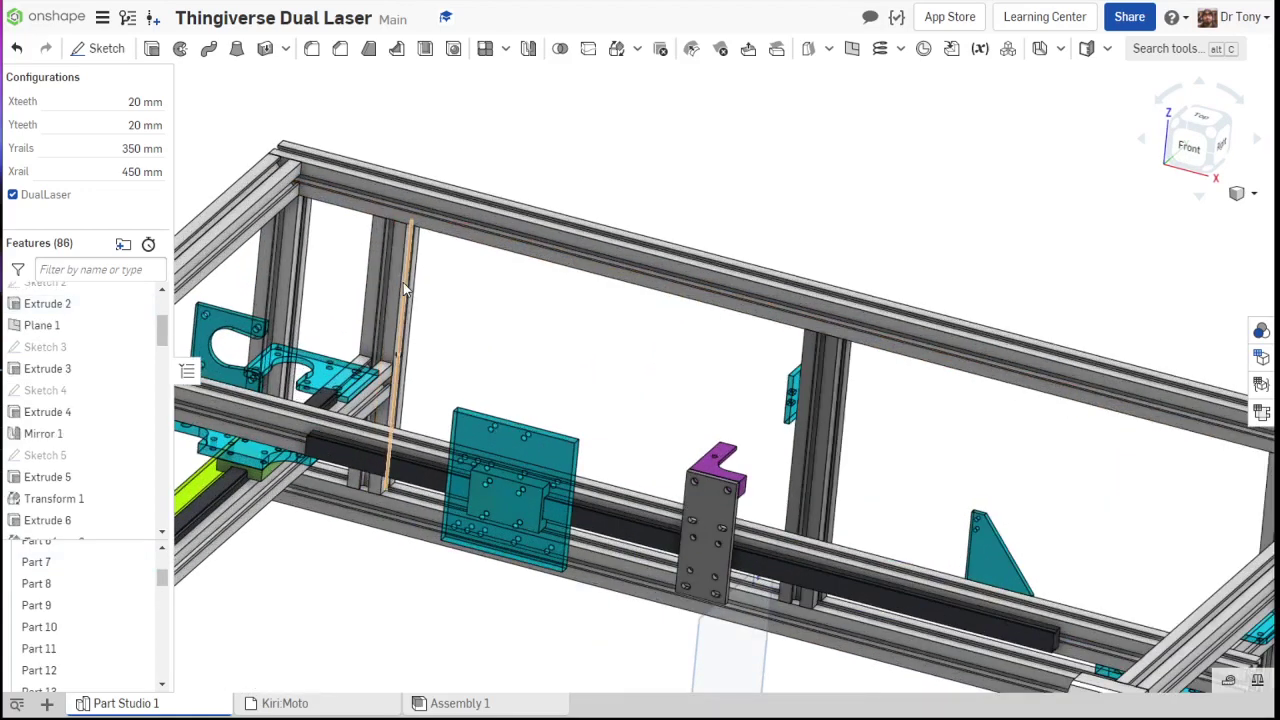
{"action": "left_click", "coordinate": [403, 283]}
- View the frame from behind and re-measure the vertical post edge at 165 mm
{"action": "scroll", "coordinate": [1160, 600], "scroll_direction": "down", "scroll_amount": 5}
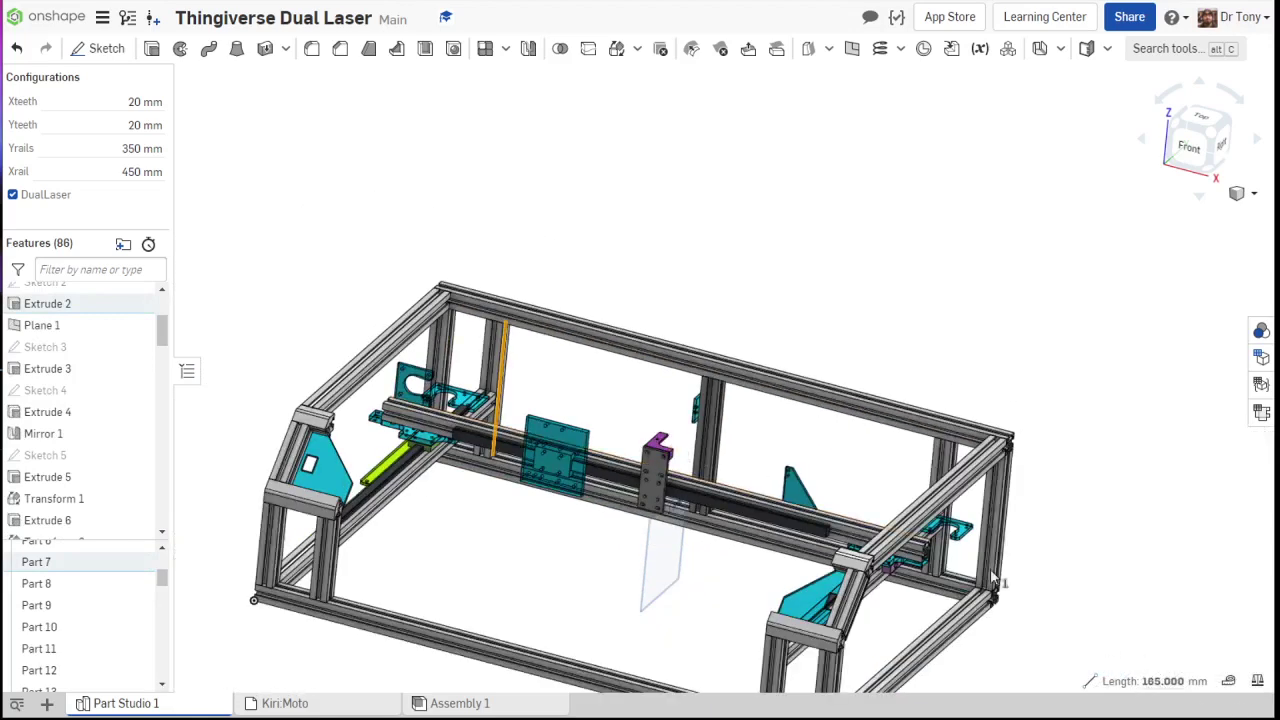
{"action": "scroll", "coordinate": [937, 530], "scroll_direction": "down", "scroll_amount": 3}
{"action": "right_click_drag", "start_coordinate": [737, 425], "coordinate": [723, 494]}
{"action": "scroll", "coordinate": [903, 517], "scroll_direction": "up", "scroll_amount": 5}
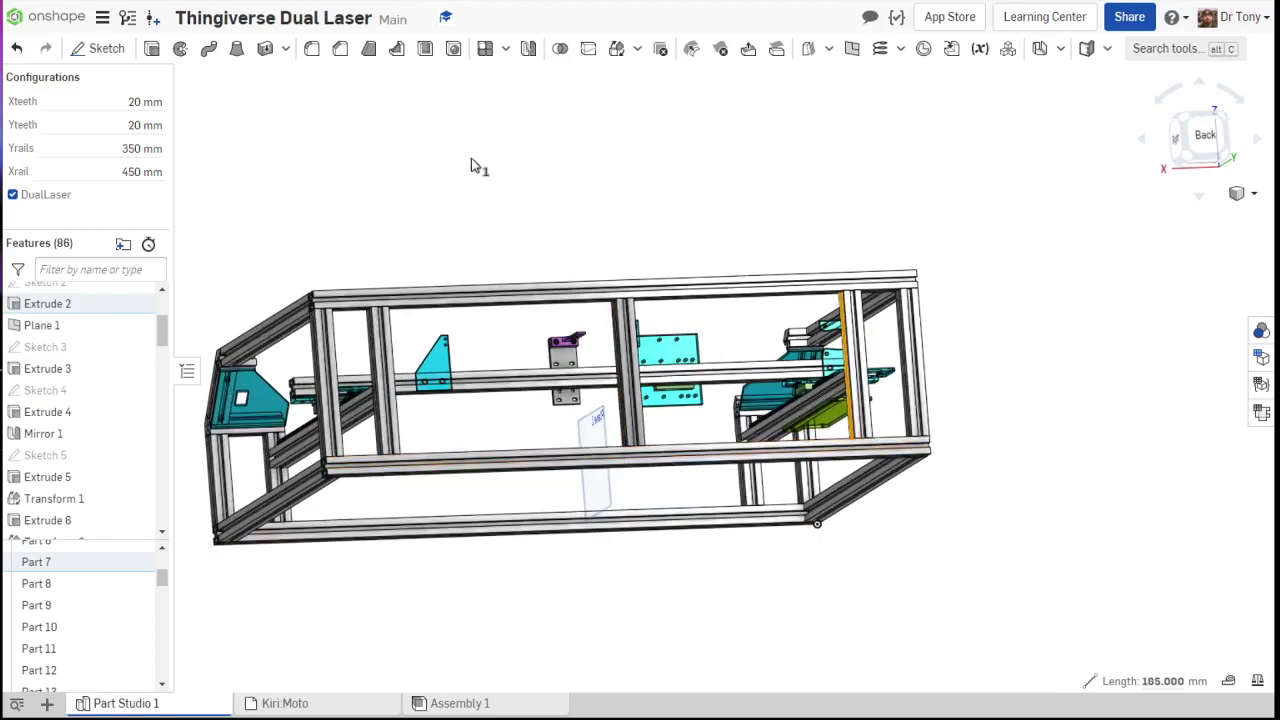
{"action": "left_click", "coordinate": [475, 166]}
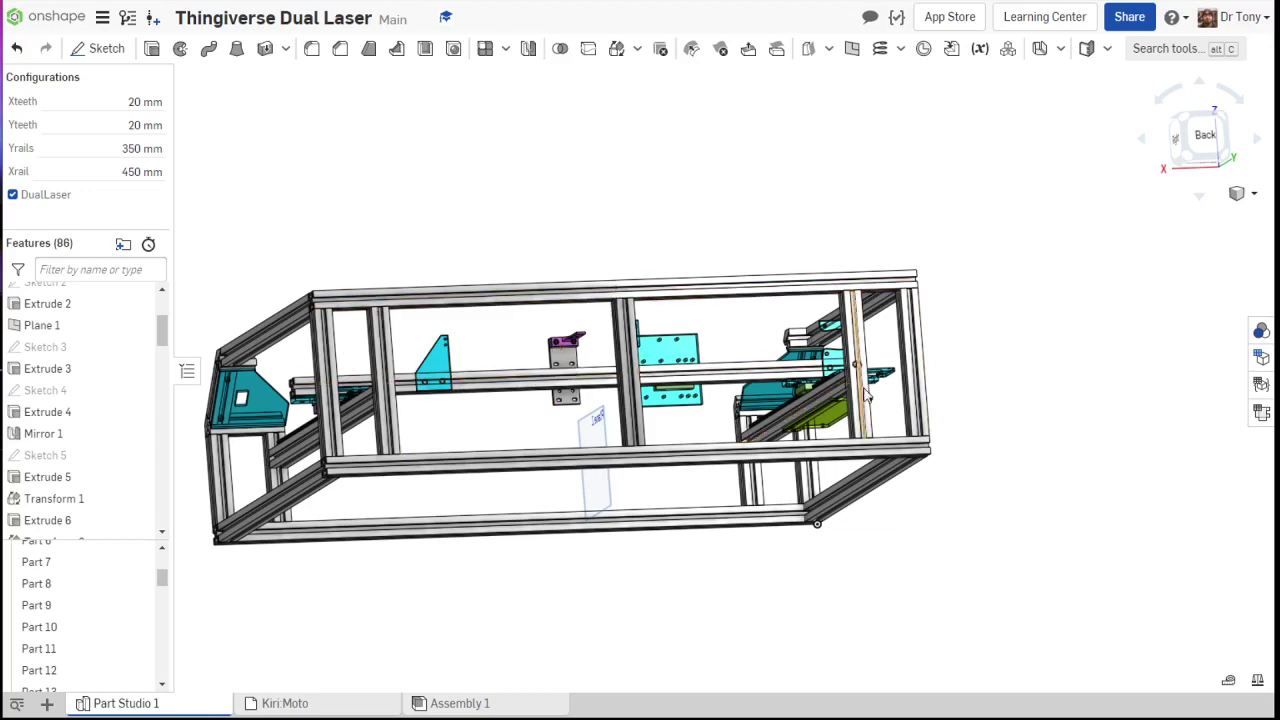
{"action": "left_click", "coordinate": [870, 418]}
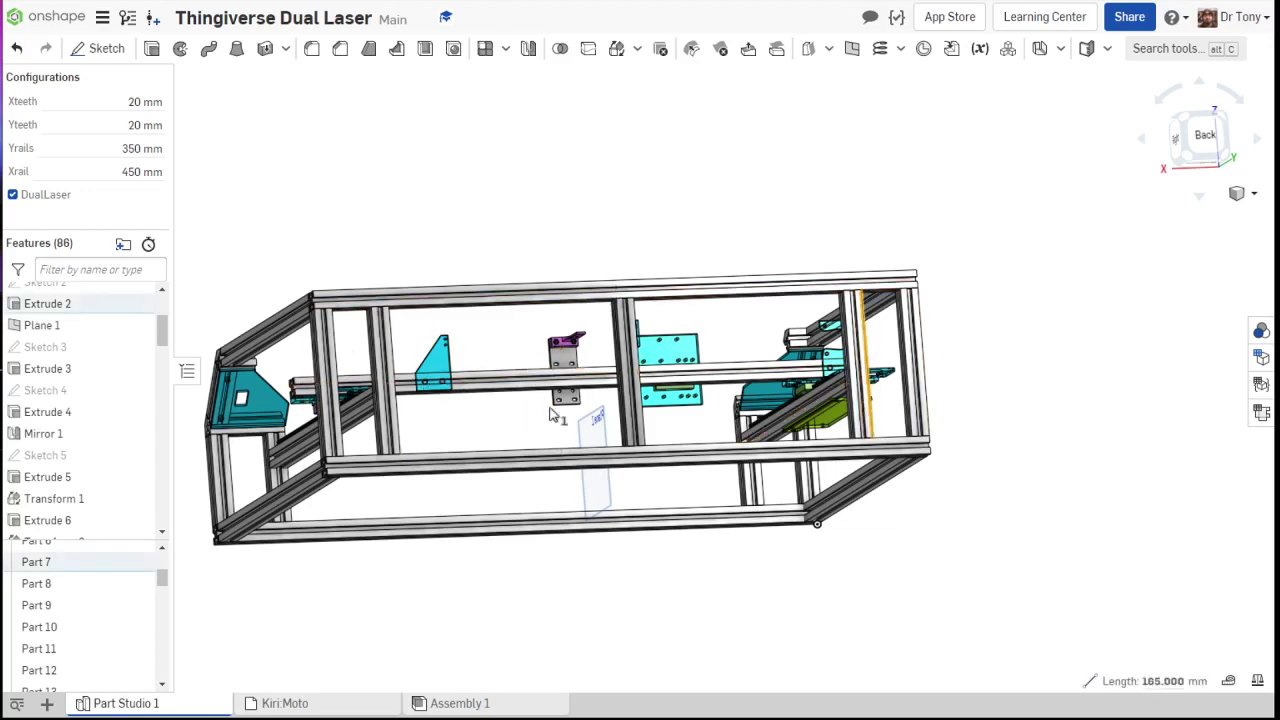
- Return to a top-down front view and measure the short front-corner vertical post
{"action": "left_click", "coordinate": [537, 580]}
{"action": "scroll", "coordinate": [529, 563], "scroll_direction": "down", "scroll_amount": 5}
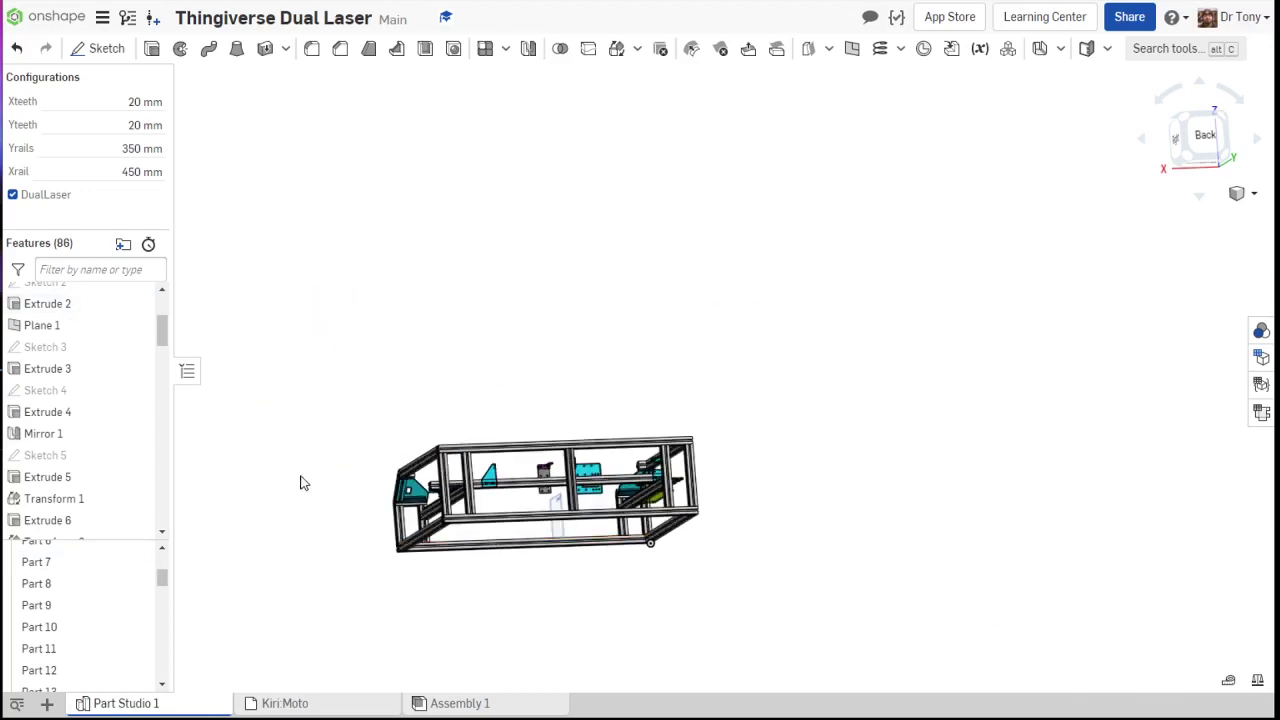
{"action": "right_click_drag", "start_coordinate": [314, 480], "coordinate": [523, 523]}
{"action": "scroll", "coordinate": [481, 547], "scroll_direction": "up", "scroll_amount": 4}
{"action": "right_click_drag", "start_coordinate": [443, 531], "coordinate": [453, 471]}
{"action": "scroll", "coordinate": [366, 506], "scroll_direction": "up", "scroll_amount": 3}
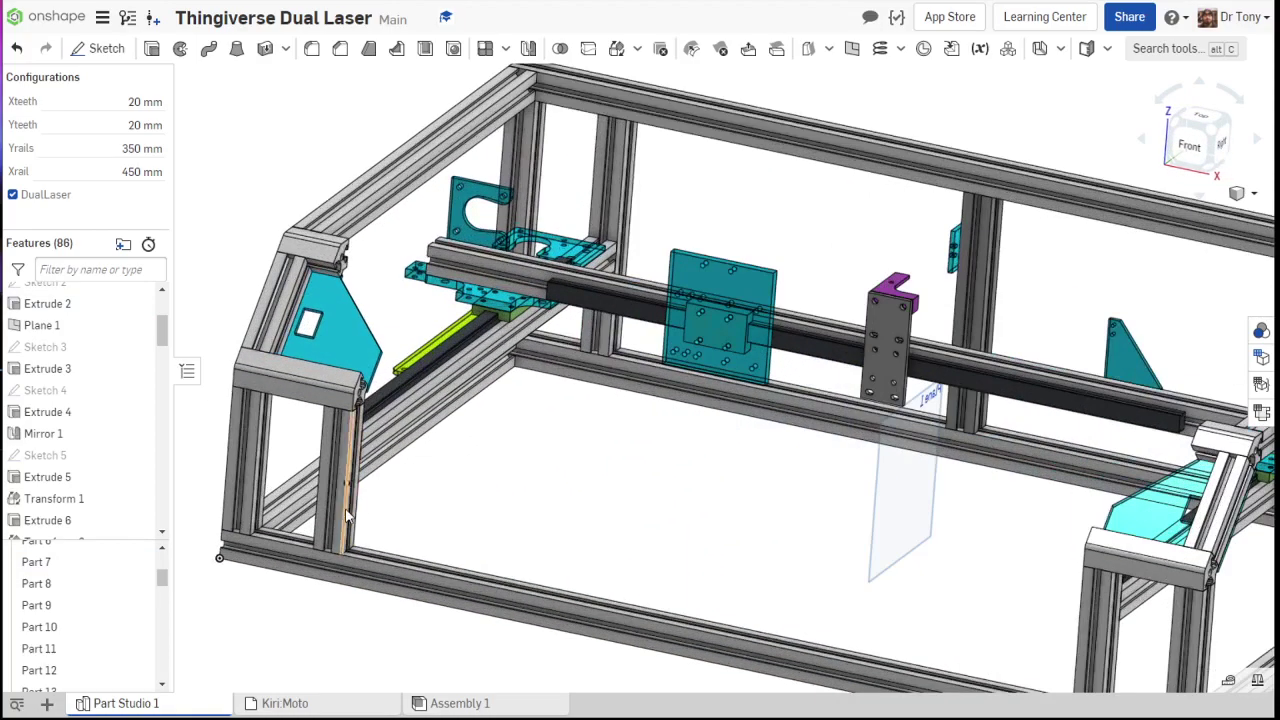
{"action": "left_click", "coordinate": [350, 515]}
- Measure the slanted left-corner extrusion edge at full precision, 71.924 mm, then deselect it
{"action": "scroll", "coordinate": [365, 490], "scroll_direction": "down", "scroll_amount": 4}
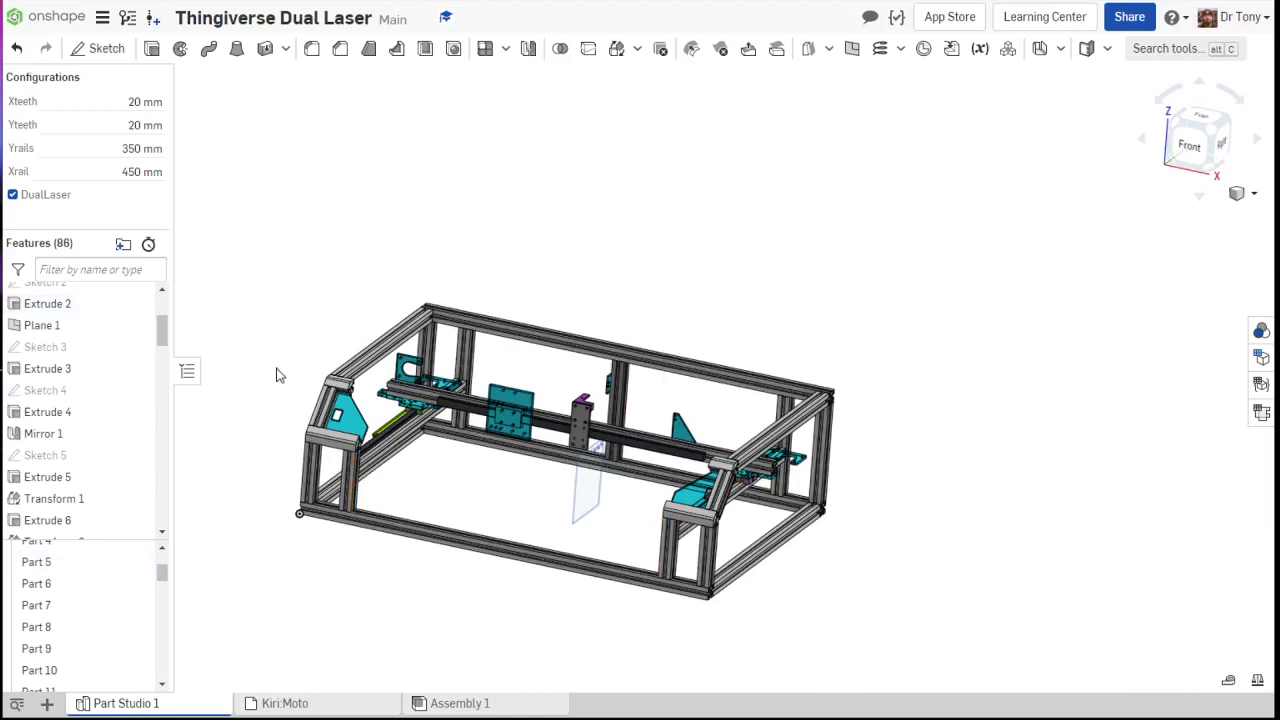
{"action": "scroll", "coordinate": [304, 420], "scroll_direction": "up", "scroll_amount": 6}
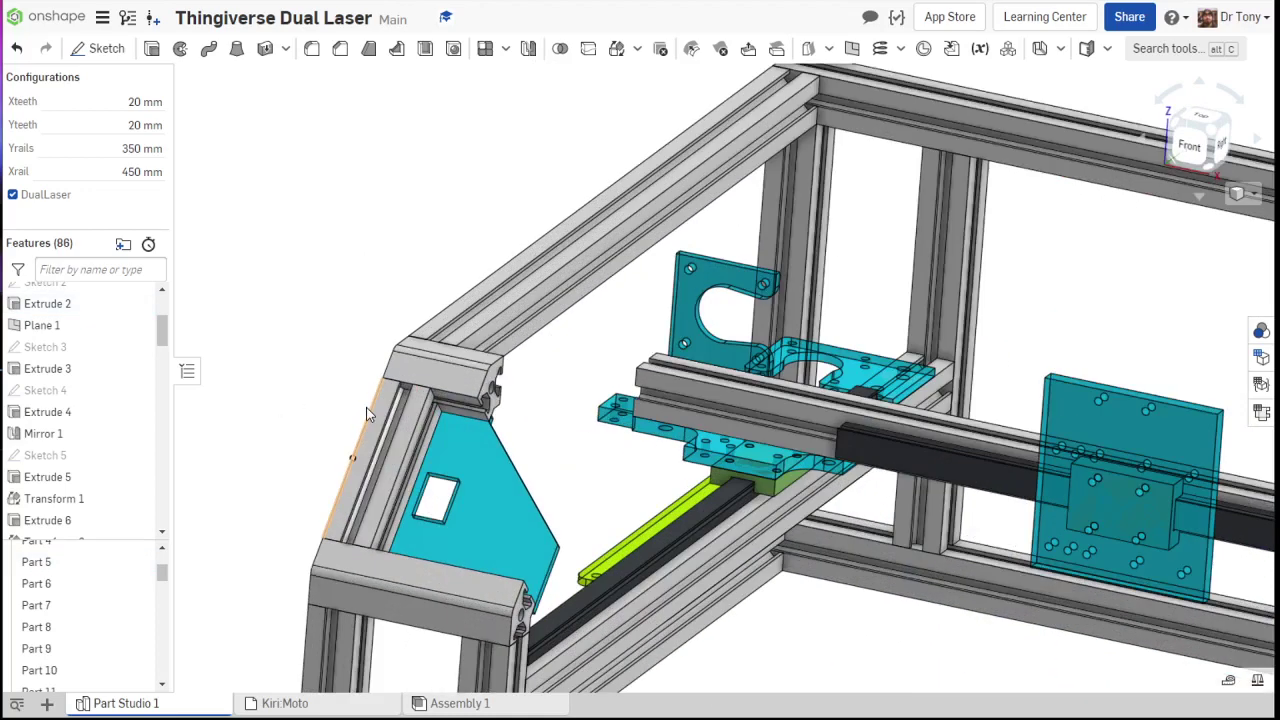
{"action": "left_click", "coordinate": [366, 407]}
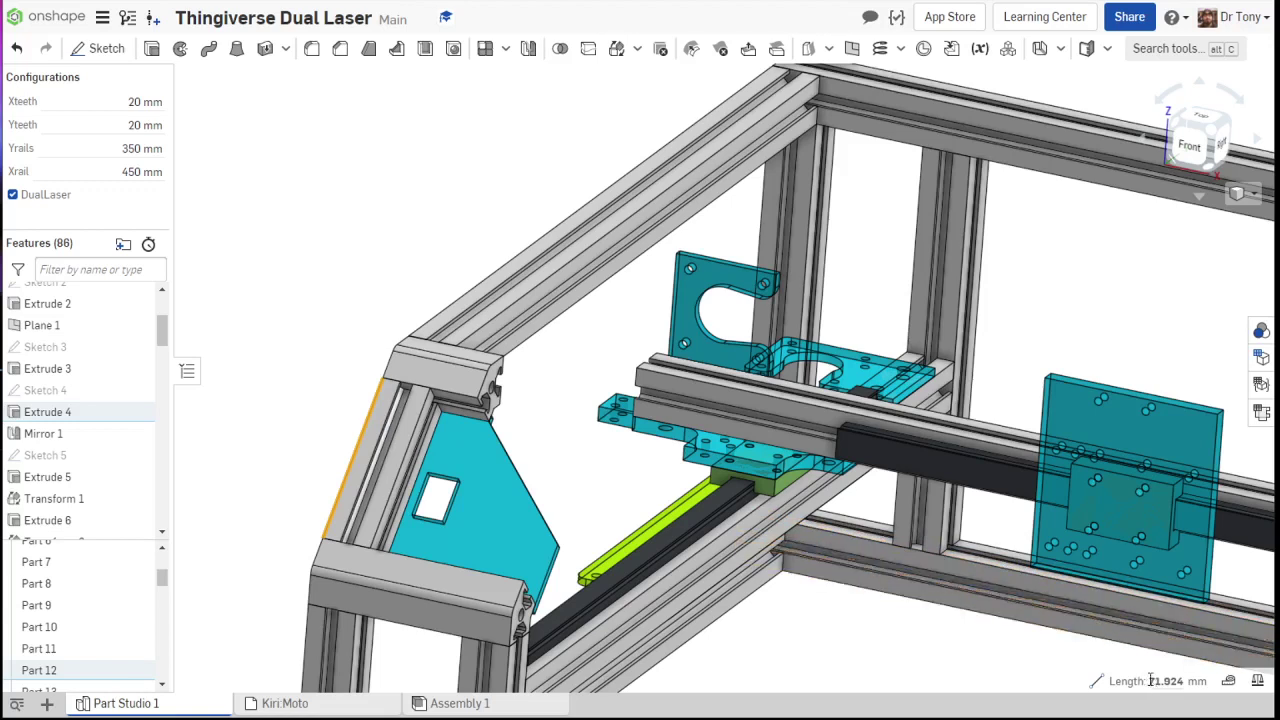
{"action": "mouse_move", "coordinate": [1158, 680]}
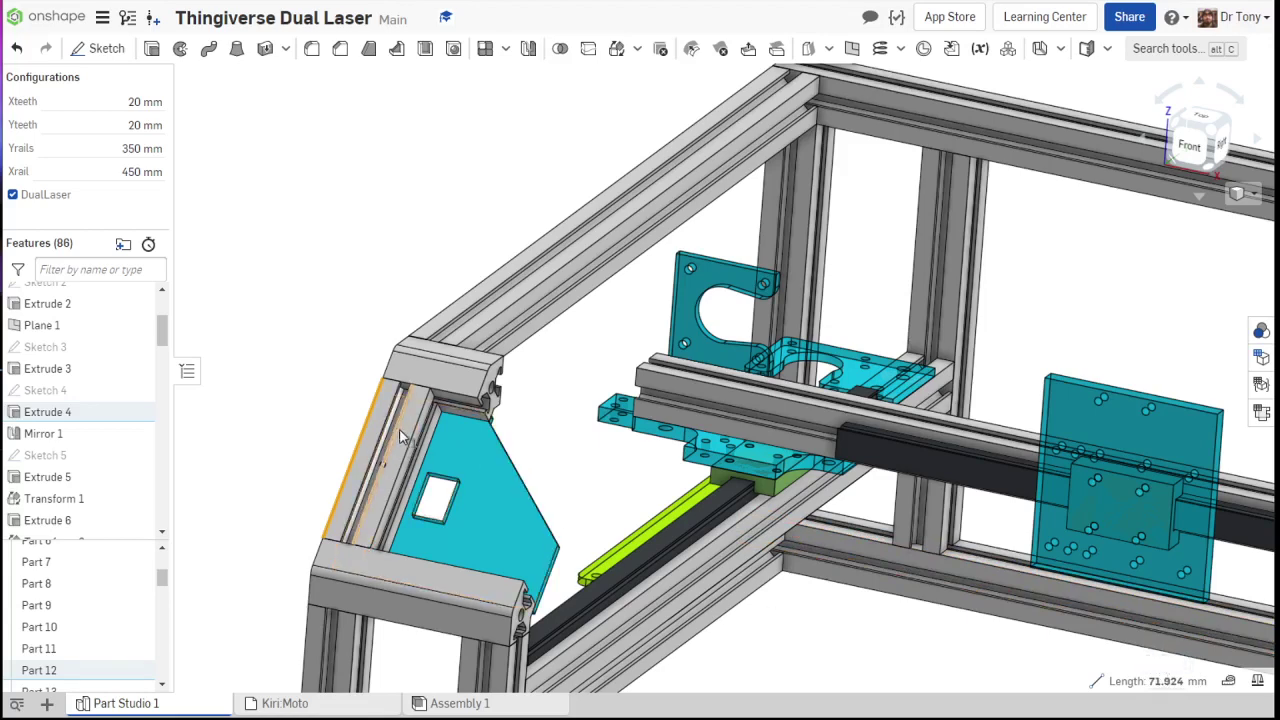
{"action": "scroll", "coordinate": [335, 313], "scroll_direction": "up", "scroll_amount": 2}
{"action": "scroll", "coordinate": [380, 346], "scroll_direction": "up", "scroll_amount": 2}
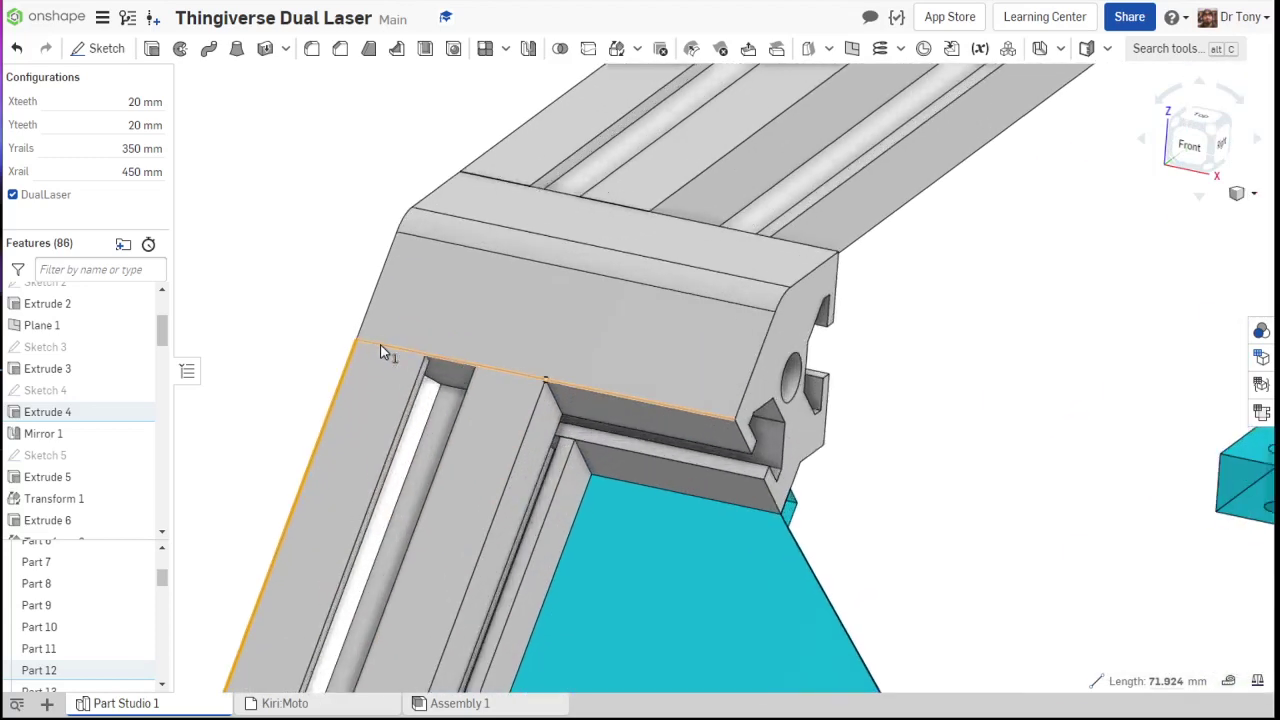
{"action": "scroll", "coordinate": [430, 352], "scroll_direction": "down", "scroll_amount": 3}
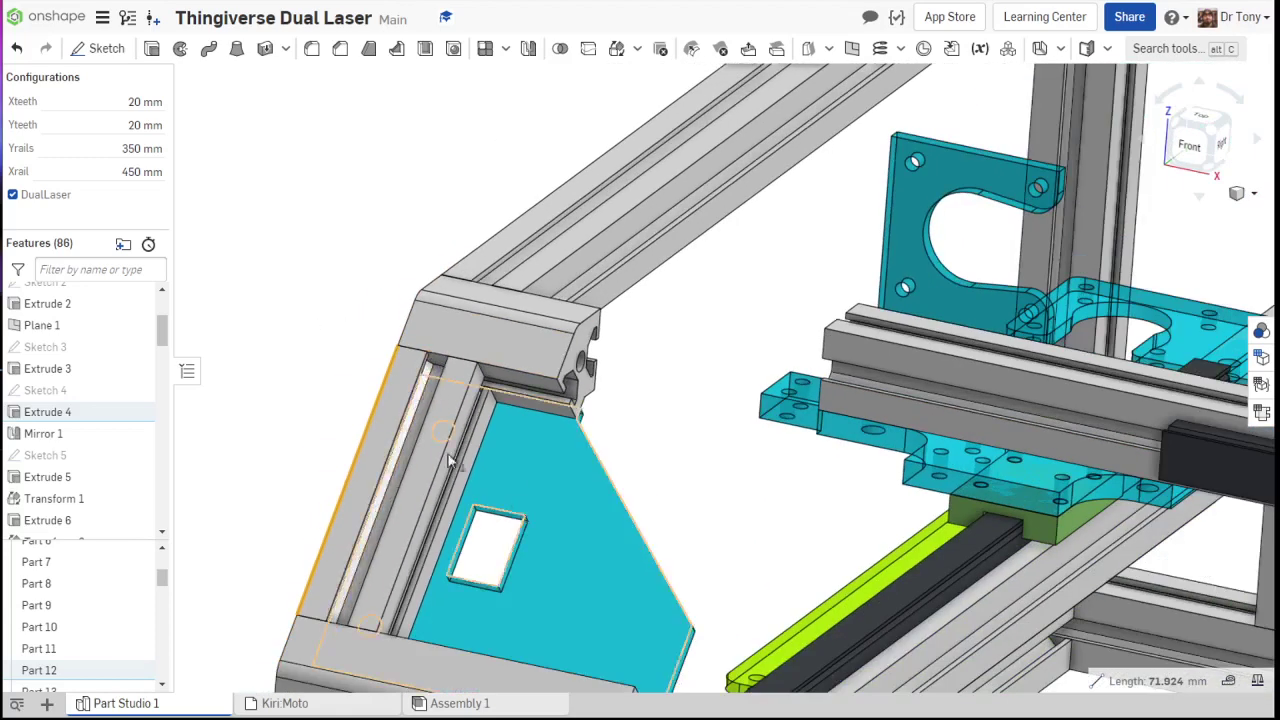
{"action": "left_click", "coordinate": [323, 349]}
{"action": "scroll", "coordinate": [479, 413], "scroll_direction": "down", "scroll_amount": 2}
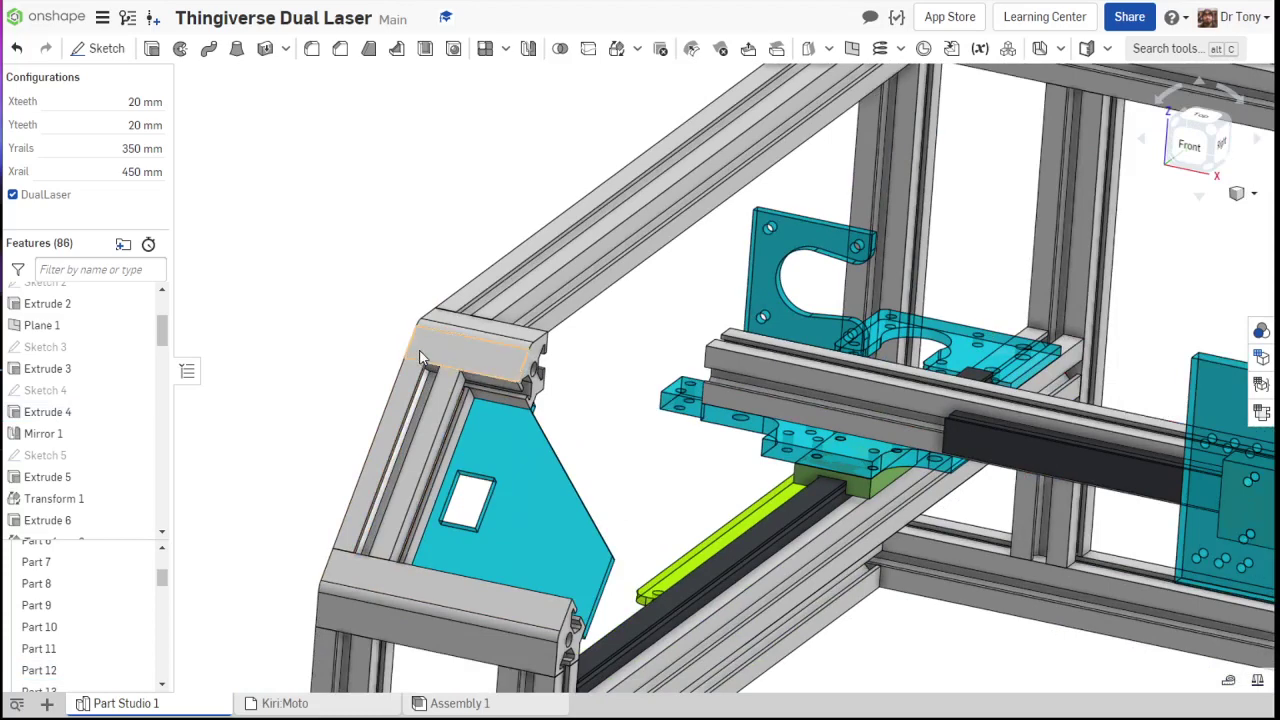
{"action": "scroll", "coordinate": [380, 335], "scroll_direction": "down", "scroll_amount": 10}
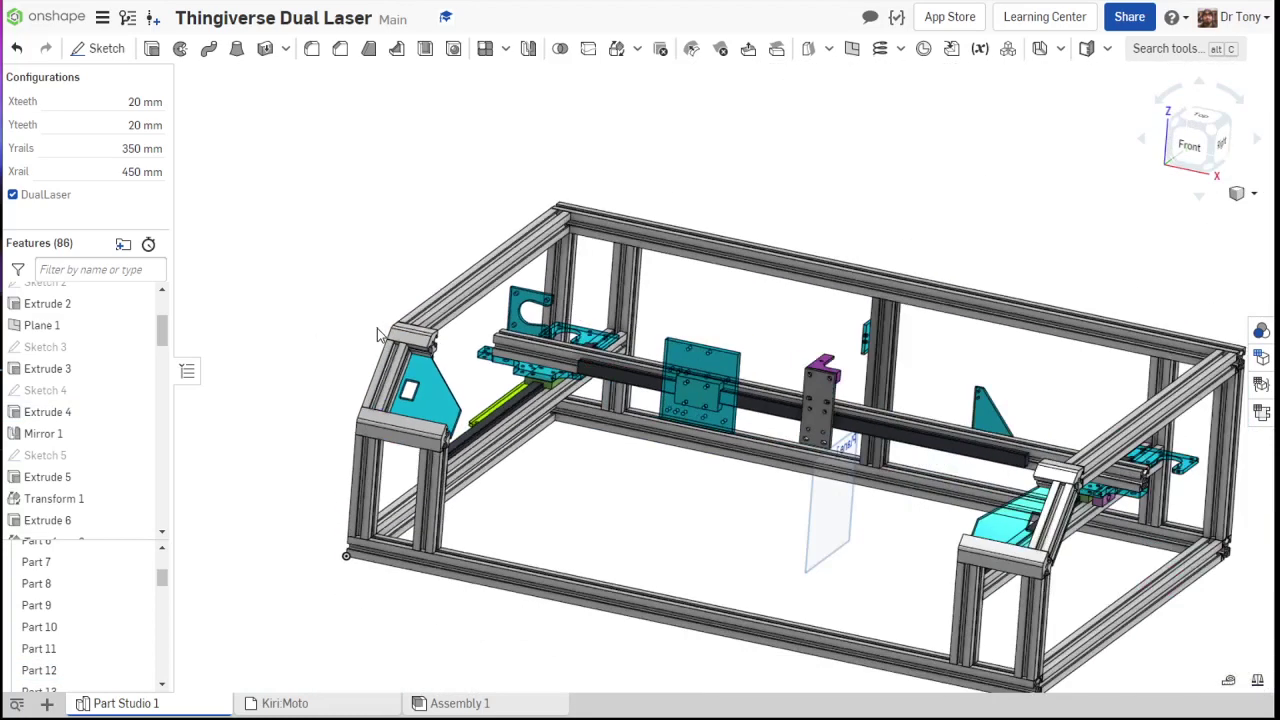
- Measure the lower corner bracket's top edge and the upper bracket's top face
{"action": "scroll", "coordinate": [440, 257], "scroll_direction": "up", "scroll_amount": 8}
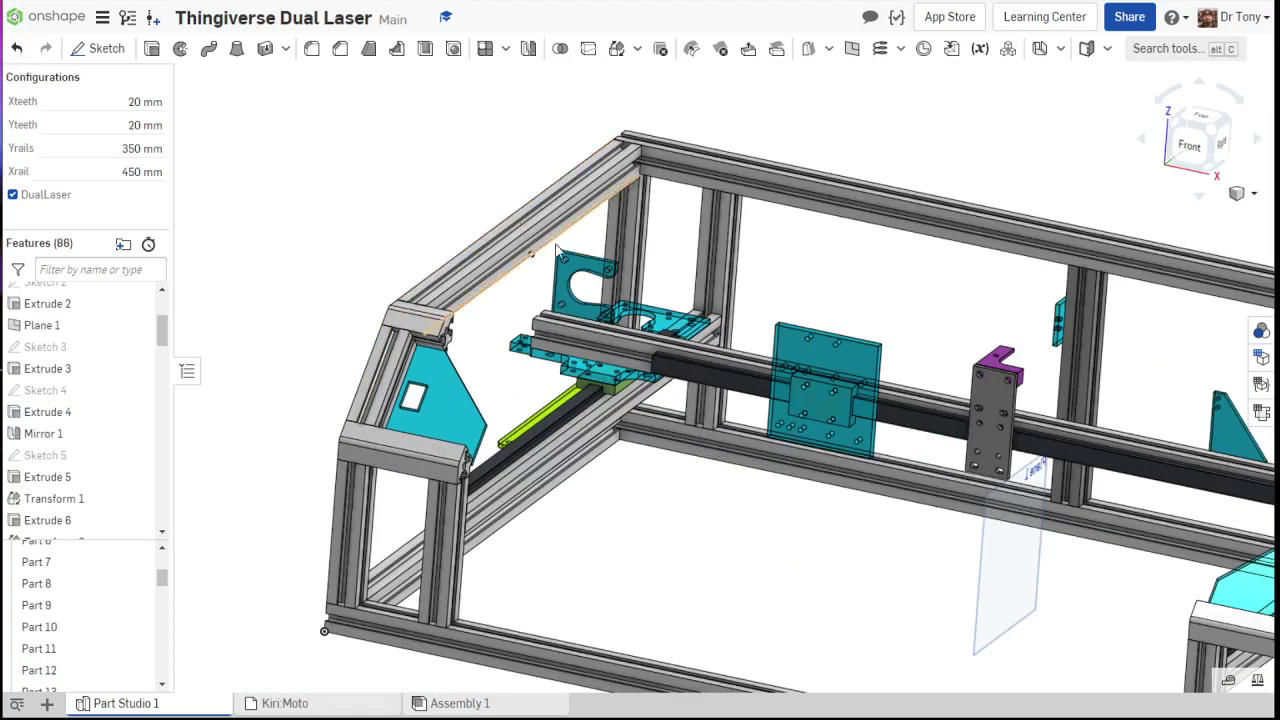
{"action": "scroll", "coordinate": [405, 418], "scroll_direction": "down", "scroll_amount": 5}
{"action": "scroll", "coordinate": [405, 418], "scroll_direction": "up", "scroll_amount": 5}
{"action": "scroll", "coordinate": [405, 418], "scroll_direction": "up", "scroll_amount": 1}
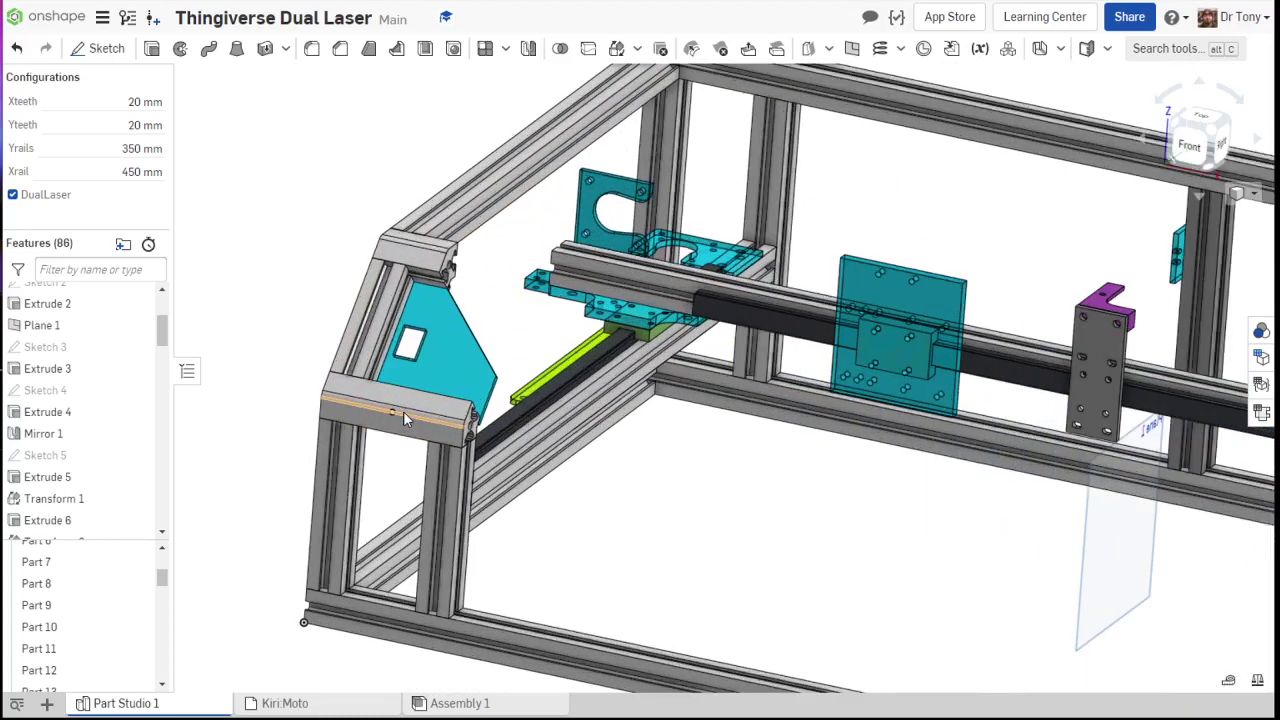
{"action": "left_click", "coordinate": [395, 398]}
{"action": "left_click", "coordinate": [403, 262]}
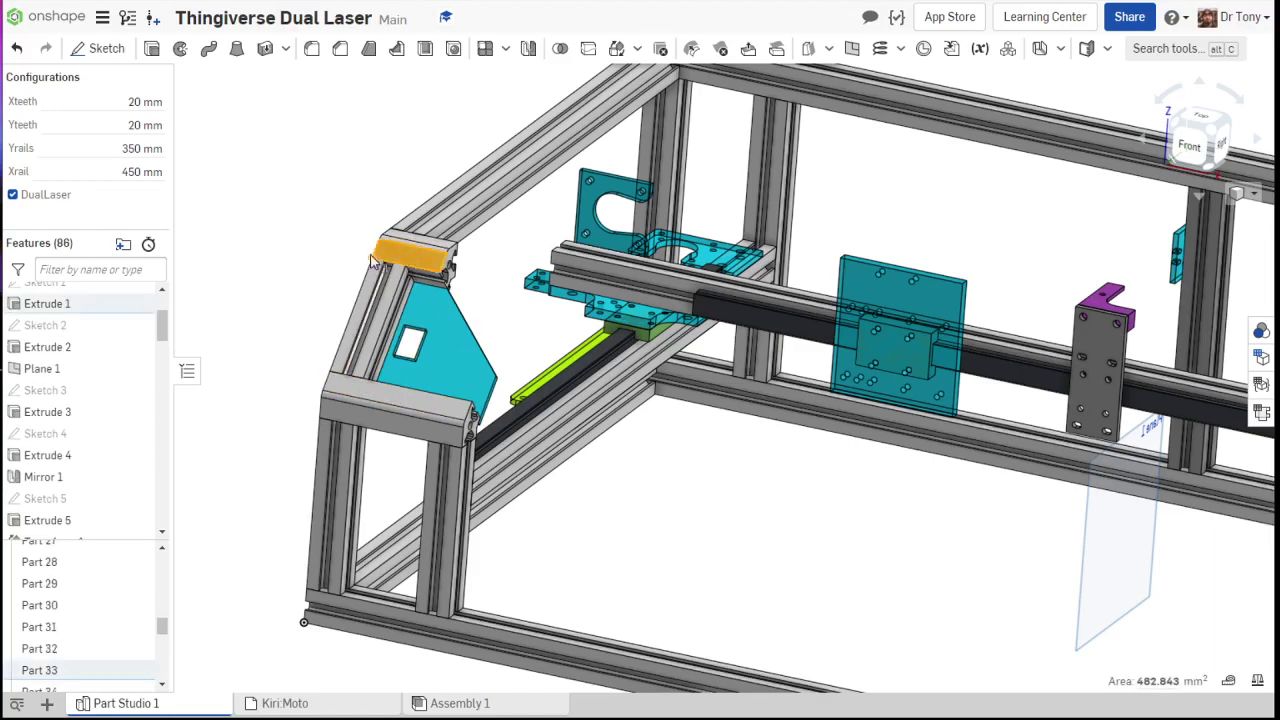
{"action": "scroll", "coordinate": [357, 262], "scroll_direction": "up", "scroll_amount": 3}
{"action": "scroll", "coordinate": [345, 260], "scroll_direction": "down", "scroll_amount": 3}
{"action": "left_click", "coordinate": [340, 260]}
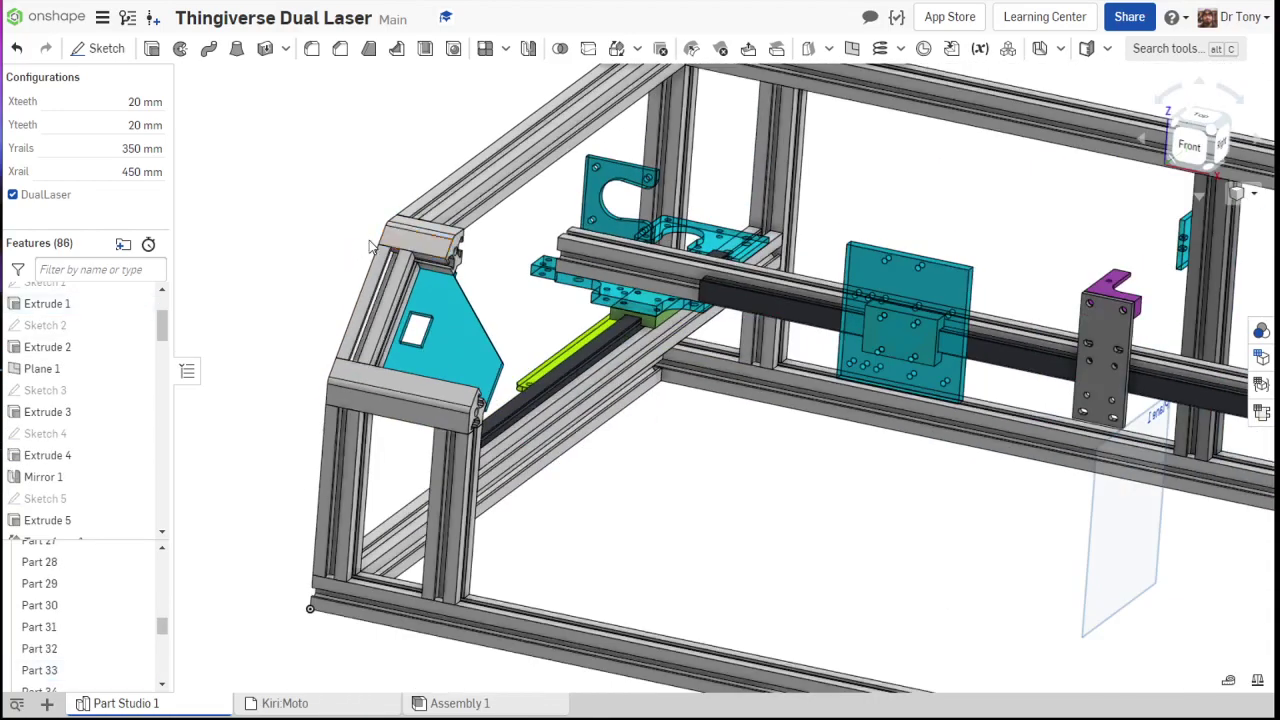
{"action": "scroll", "coordinate": [340, 260], "scroll_direction": "down", "scroll_amount": 2}
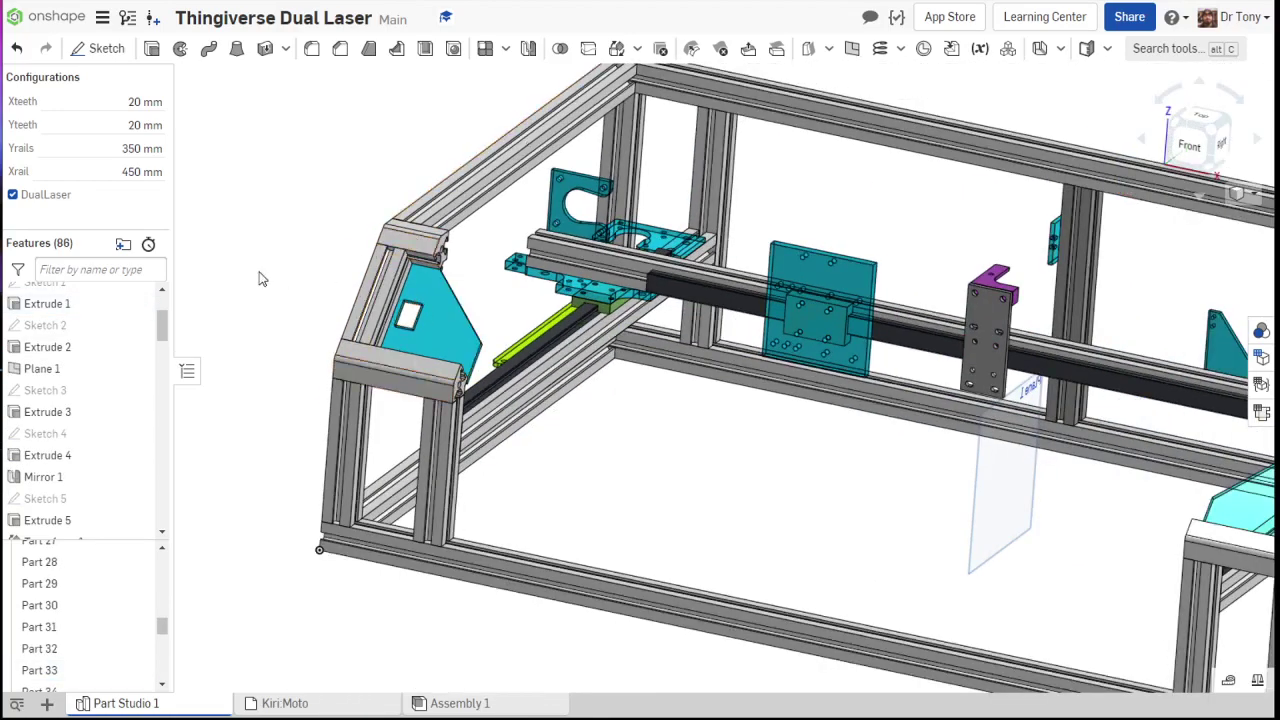
{"action": "scroll", "coordinate": [262, 278], "scroll_direction": "up", "scroll_amount": 4}
- Read the upper bracket face area and the 40 mm spacing between its edges
{"action": "right_click_drag", "start_coordinate": [386, 286], "coordinate": [467, 204]}
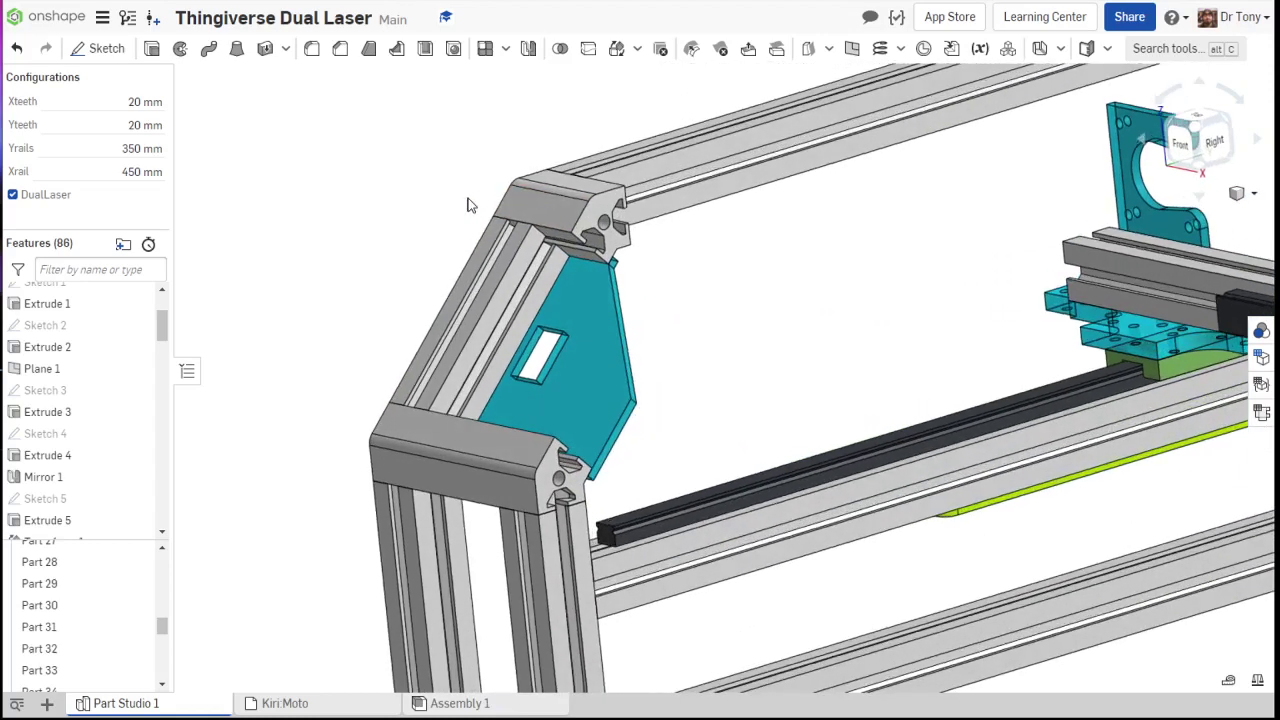
{"action": "left_click", "coordinate": [549, 206]}
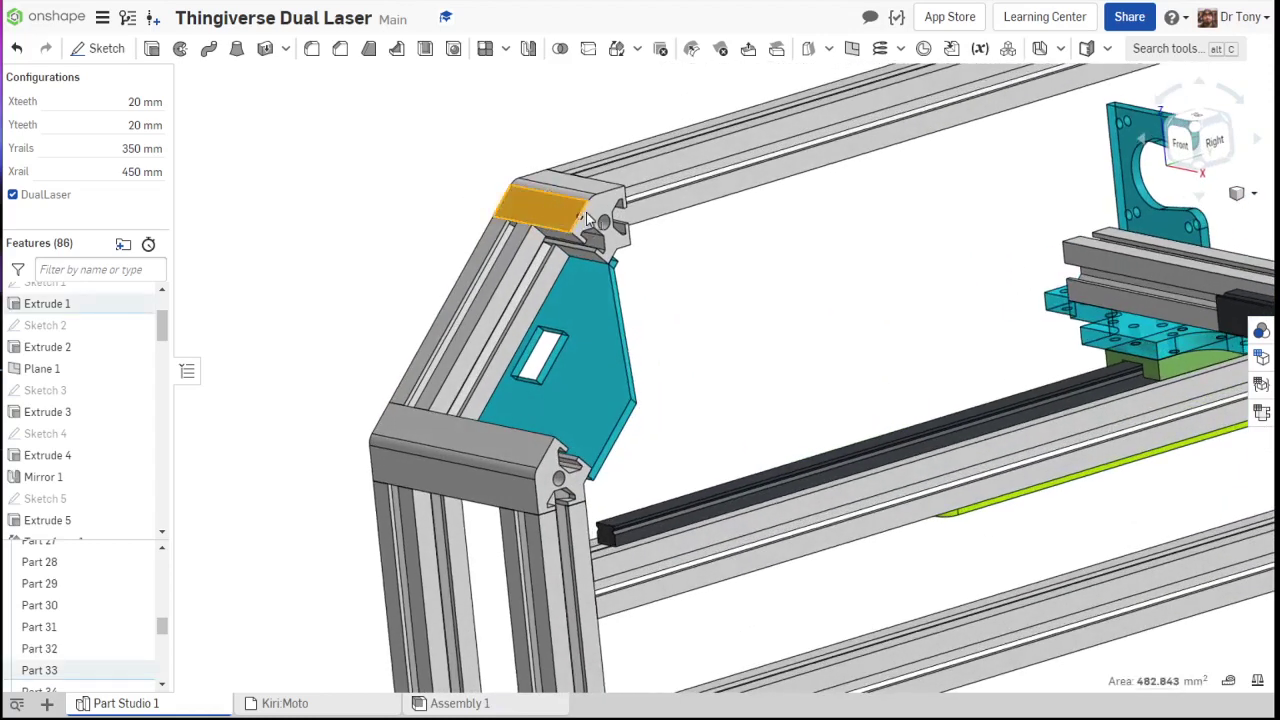
{"action": "scroll", "coordinate": [515, 172], "scroll_direction": "up", "scroll_amount": 5}
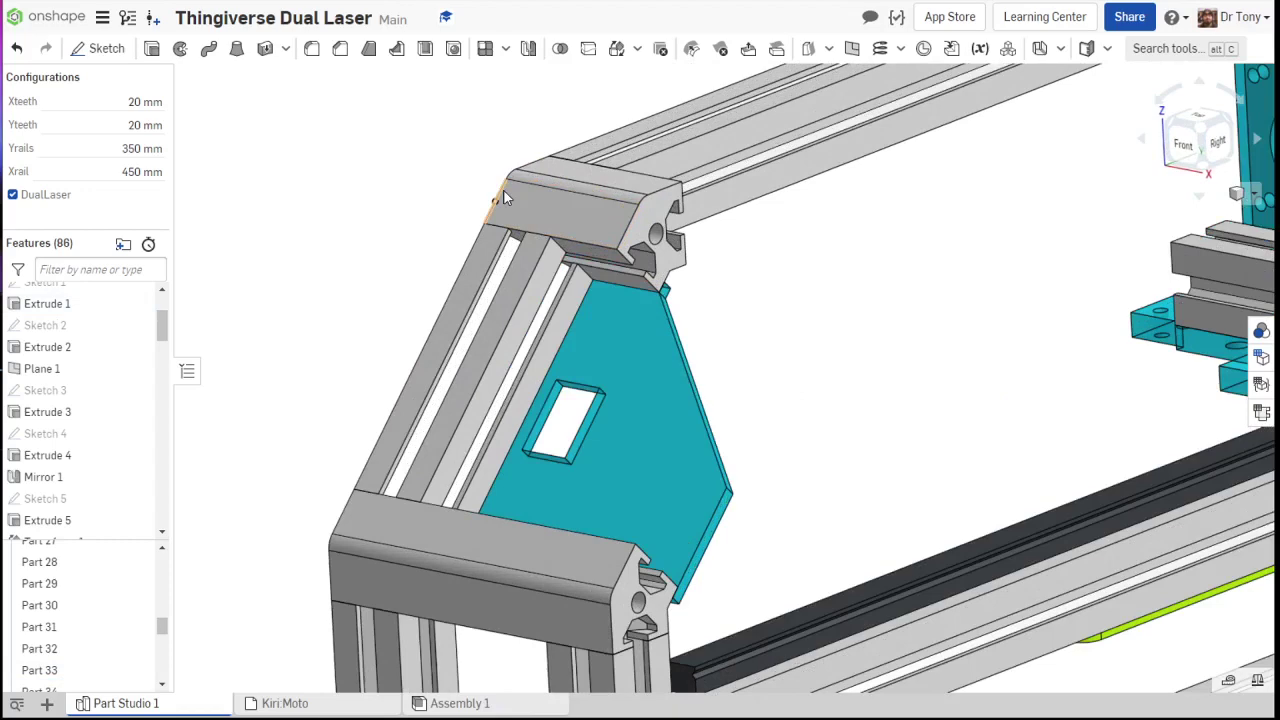
{"action": "left_click", "coordinate": [503, 192]}
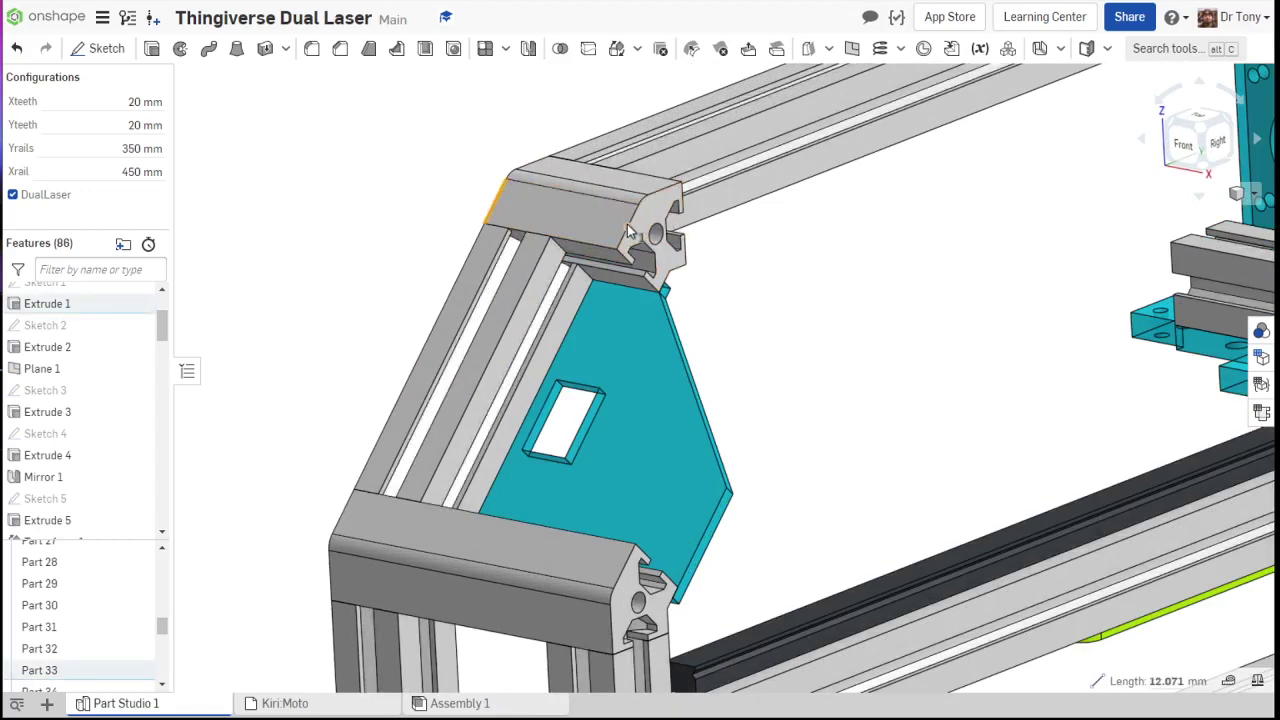
{"action": "left_click", "coordinate": [635, 212], "text": "shift"}
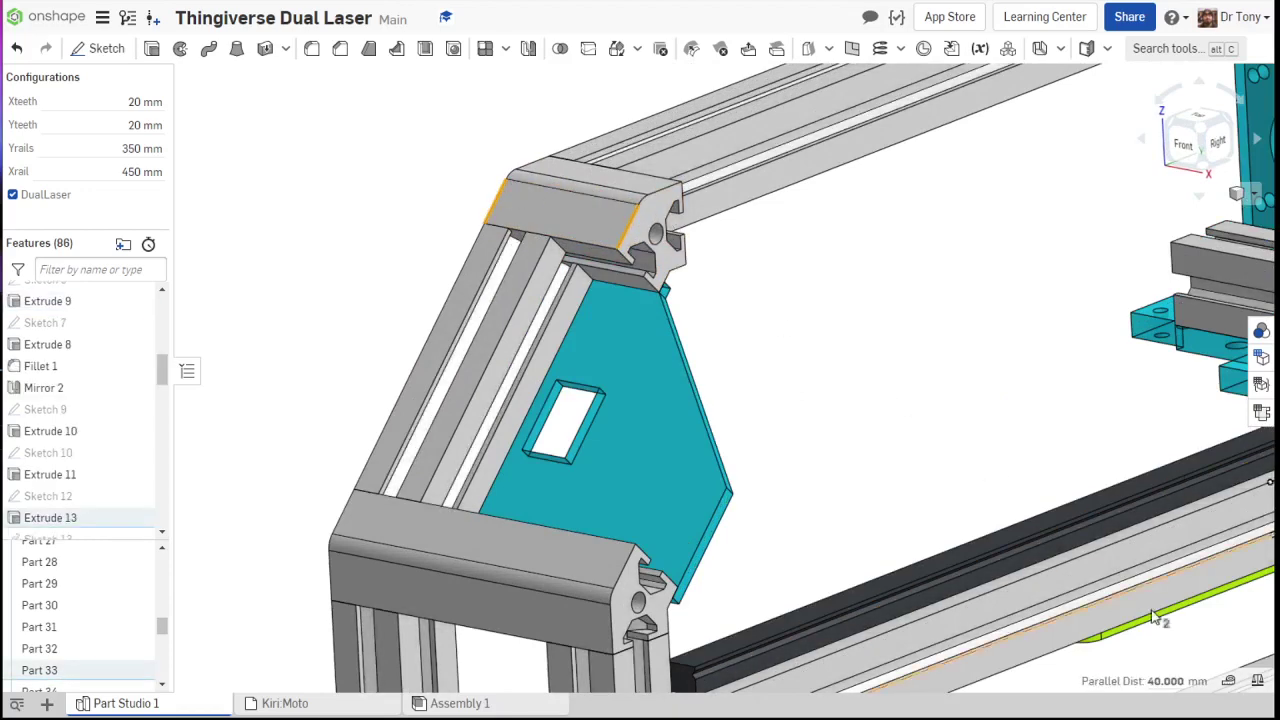
{"action": "scroll", "coordinate": [445, 108], "scroll_direction": "down", "scroll_amount": 3}
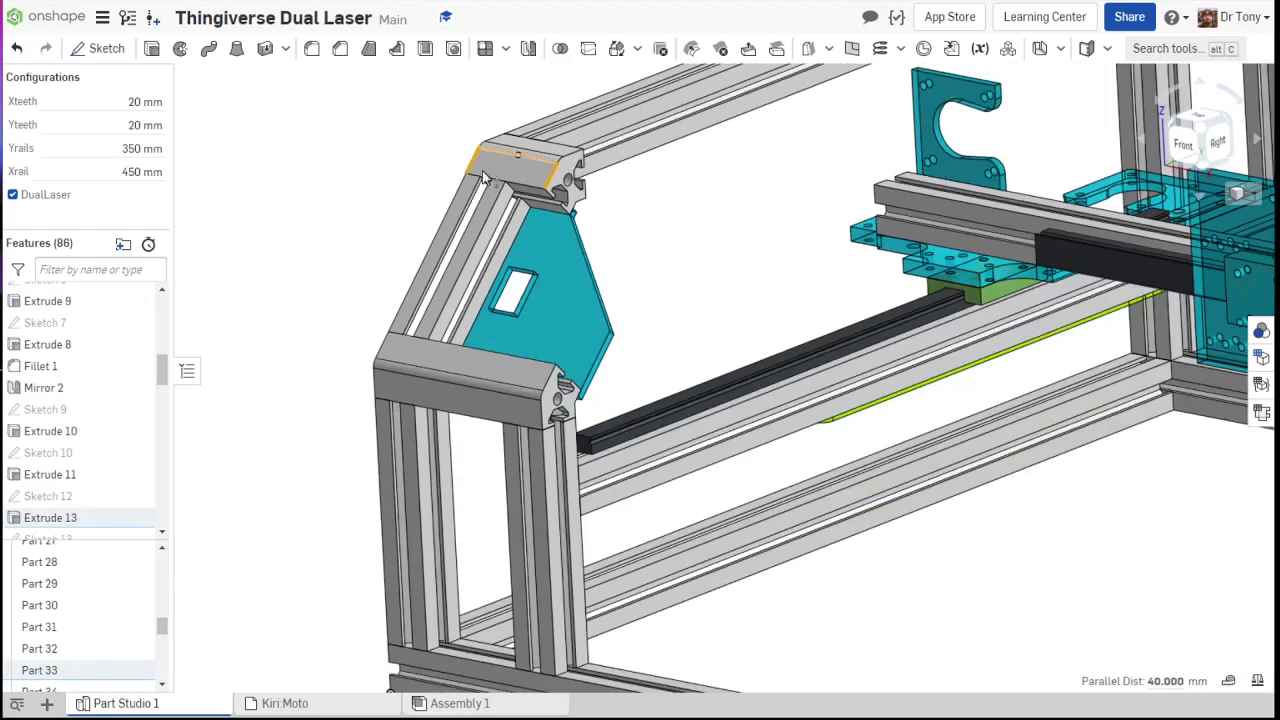
{"action": "left_click", "coordinate": [360, 191]}
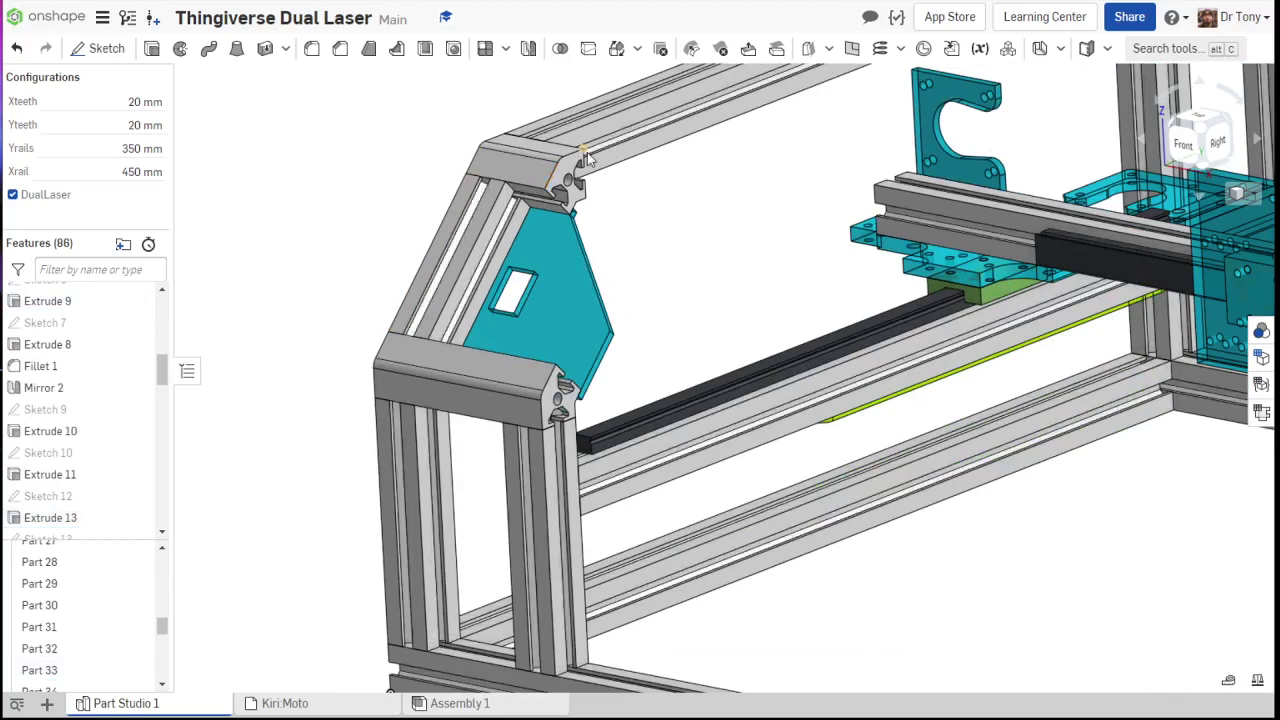
- Measure the lower front corner extrusion's length at 85 mm
{"action": "left_click", "coordinate": [380, 365]}
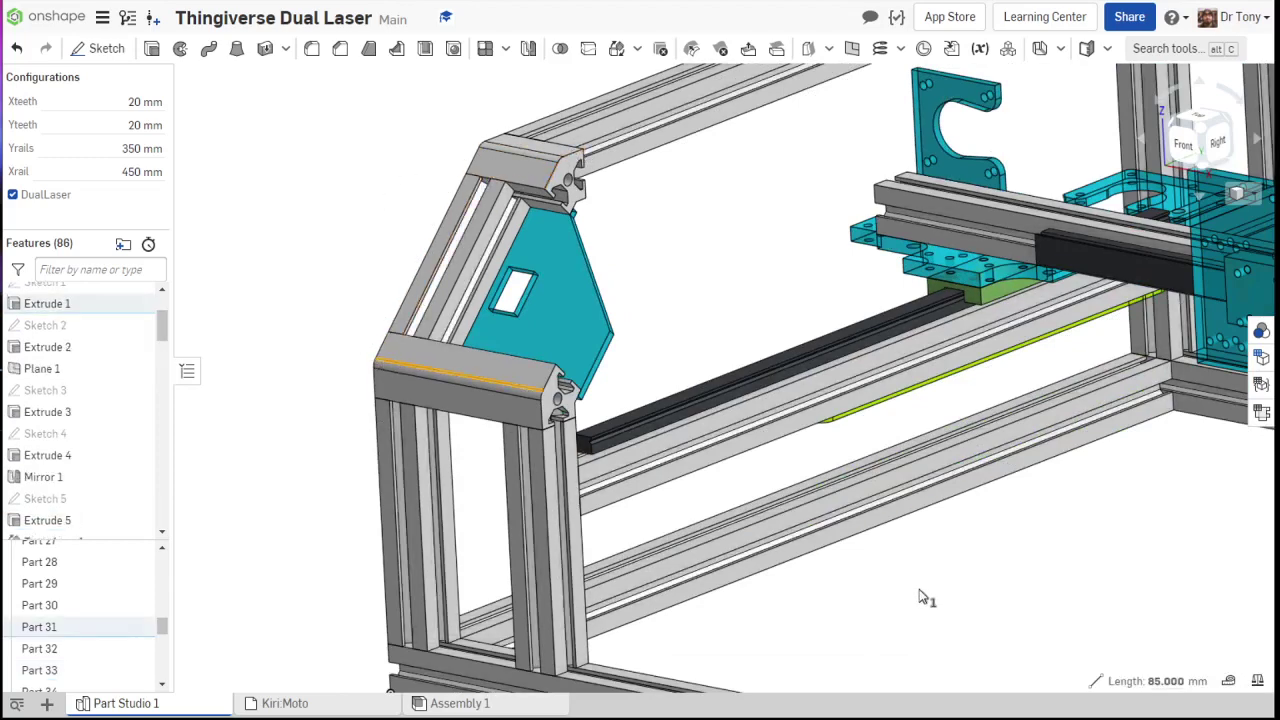
{"action": "scroll", "coordinate": [760, 538], "scroll_direction": "down", "scroll_amount": 5}
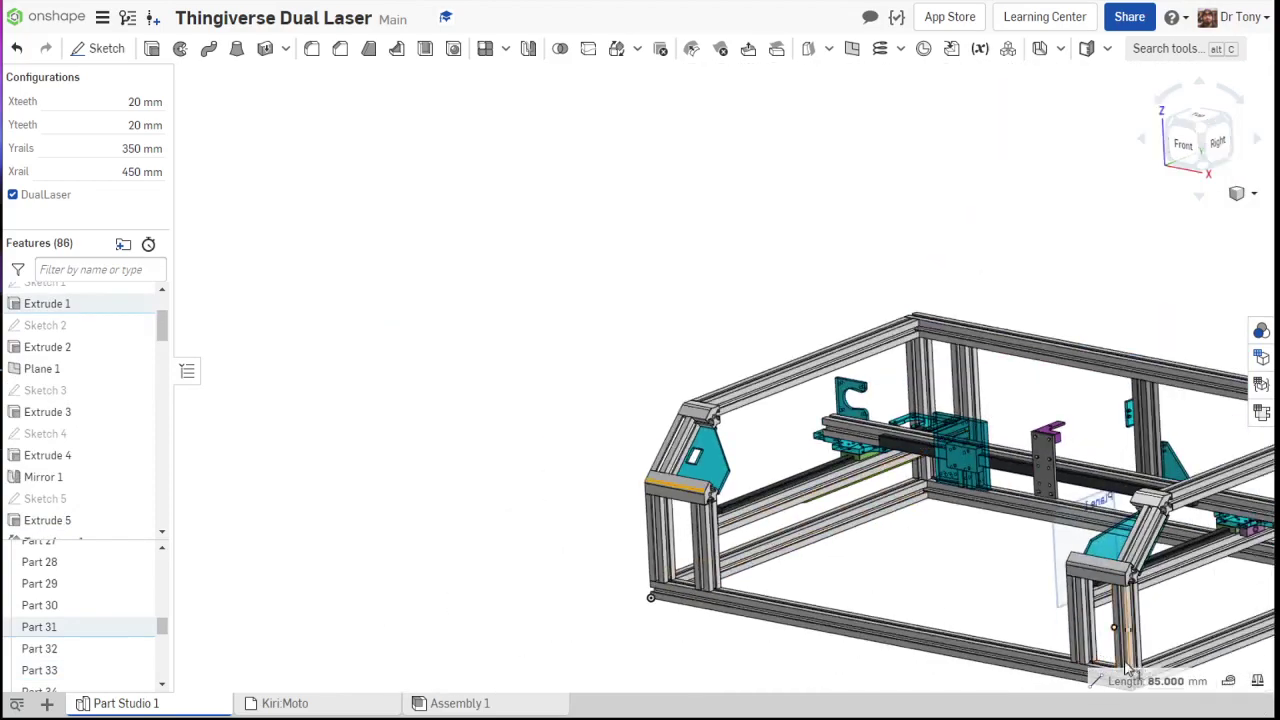
{"action": "middle_click_drag", "start_coordinate": [1225, 666], "coordinate": [1155, 648]}
{"action": "scroll", "coordinate": [666, 480], "scroll_direction": "up", "scroll_amount": 3}
{"action": "scroll", "coordinate": [680, 502], "scroll_direction": "down", "scroll_amount": 5}
{"action": "scroll", "coordinate": [1077, 668], "scroll_direction": "up", "scroll_amount": 5}
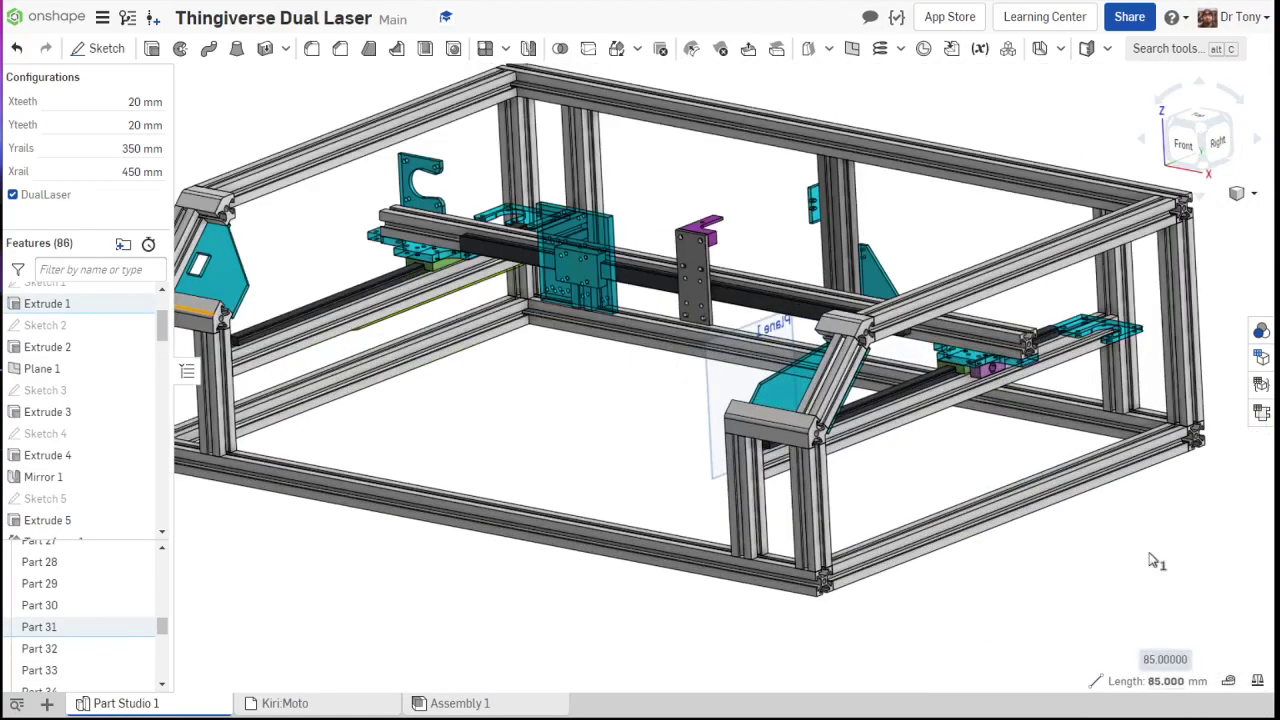
- Check the Yrails and Xrail configuration values, leaving them at 350 mm and 450 mm
{"action": "scroll", "coordinate": [715, 460], "scroll_direction": "down", "scroll_amount": 5}
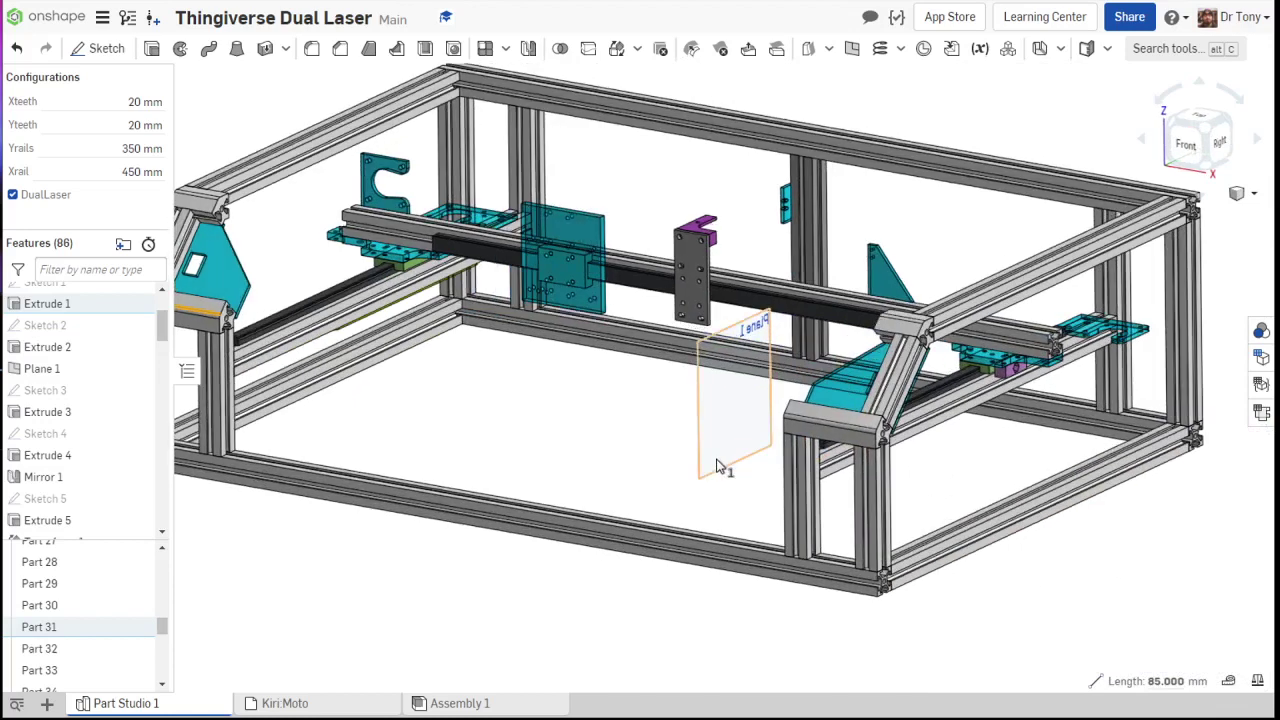
{"action": "scroll", "coordinate": [630, 420], "scroll_direction": "up", "scroll_amount": 4}
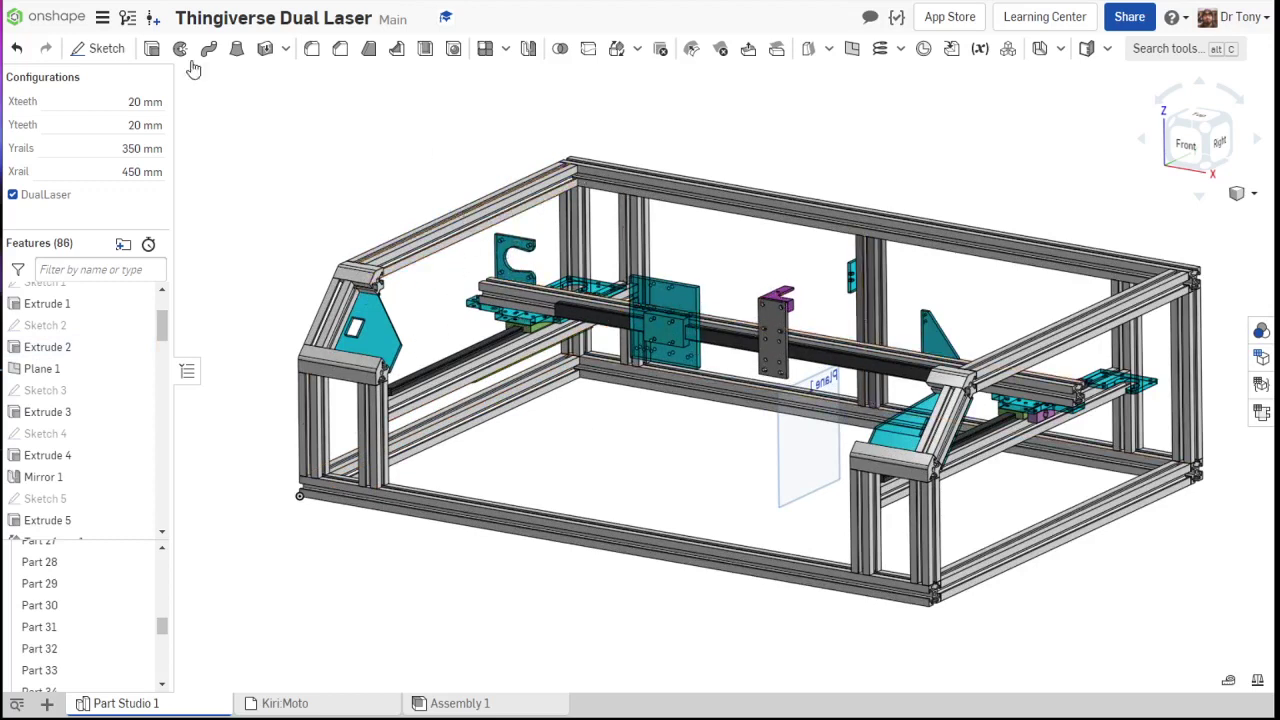
{"action": "left_click", "coordinate": [107, 149]}
{"action": "left_click", "coordinate": [104, 172]}
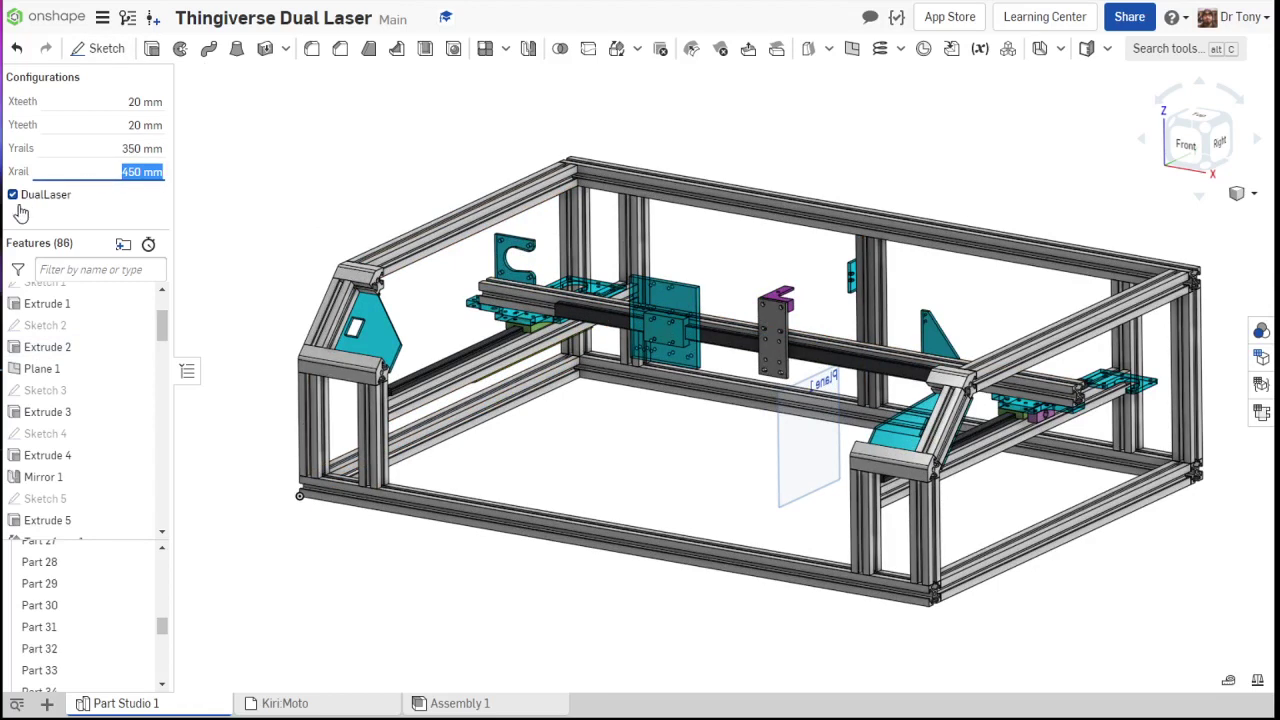
{"action": "left_click", "coordinate": [335, 187]}
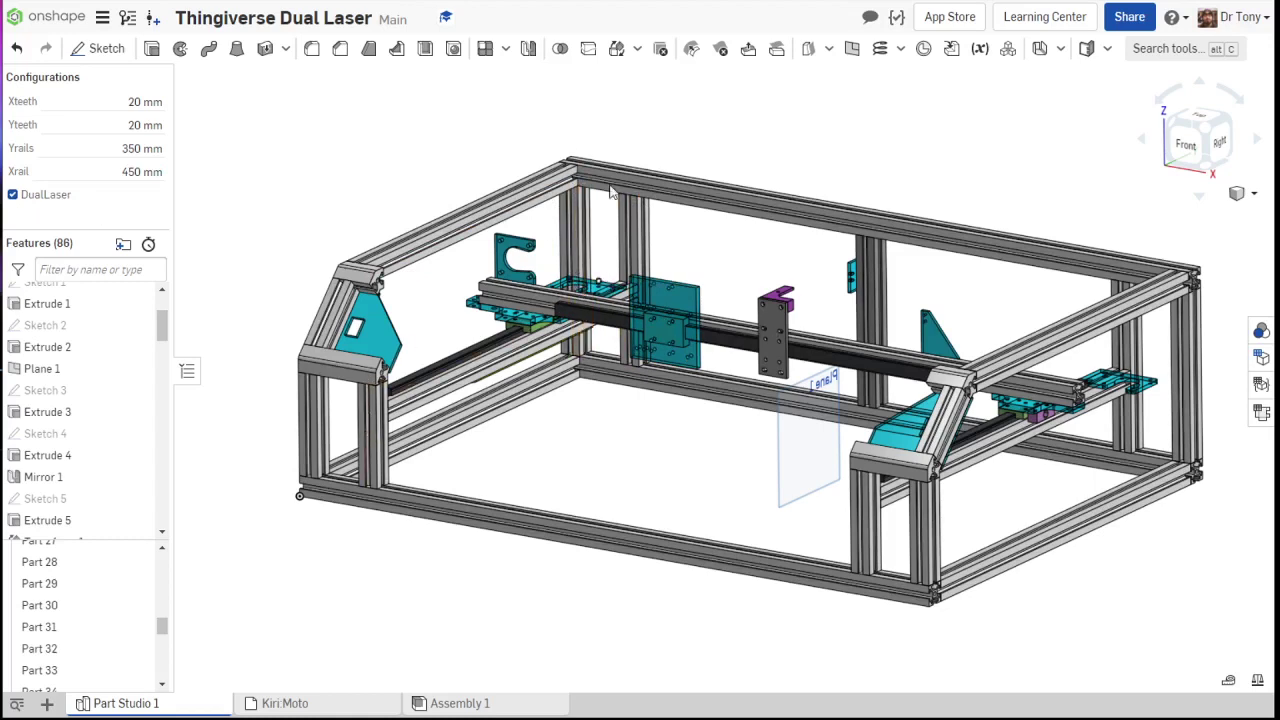
- Measure the left vertical post at 100 mm, then deselect and turn the frame front-facing
{"action": "left_click", "coordinate": [318, 417]}
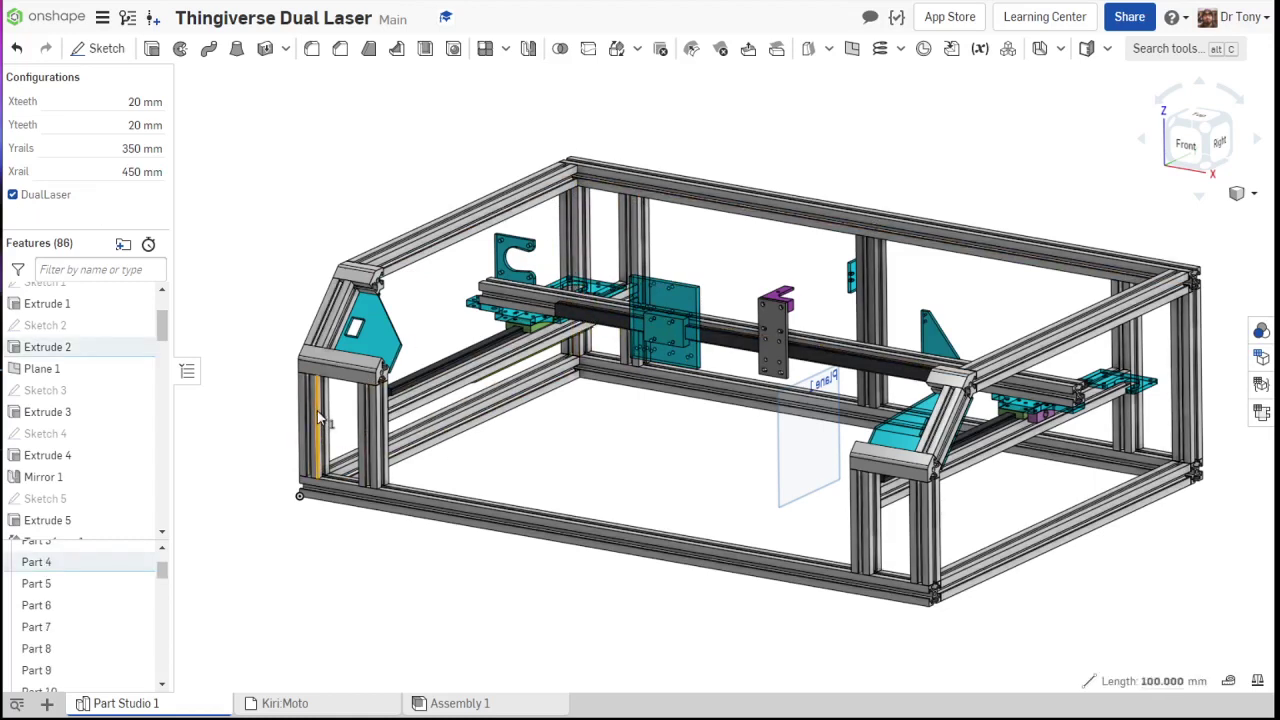
{"action": "left_click", "coordinate": [586, 478]}
{"action": "scroll", "coordinate": [560, 462], "scroll_direction": "down", "scroll_amount": 2}
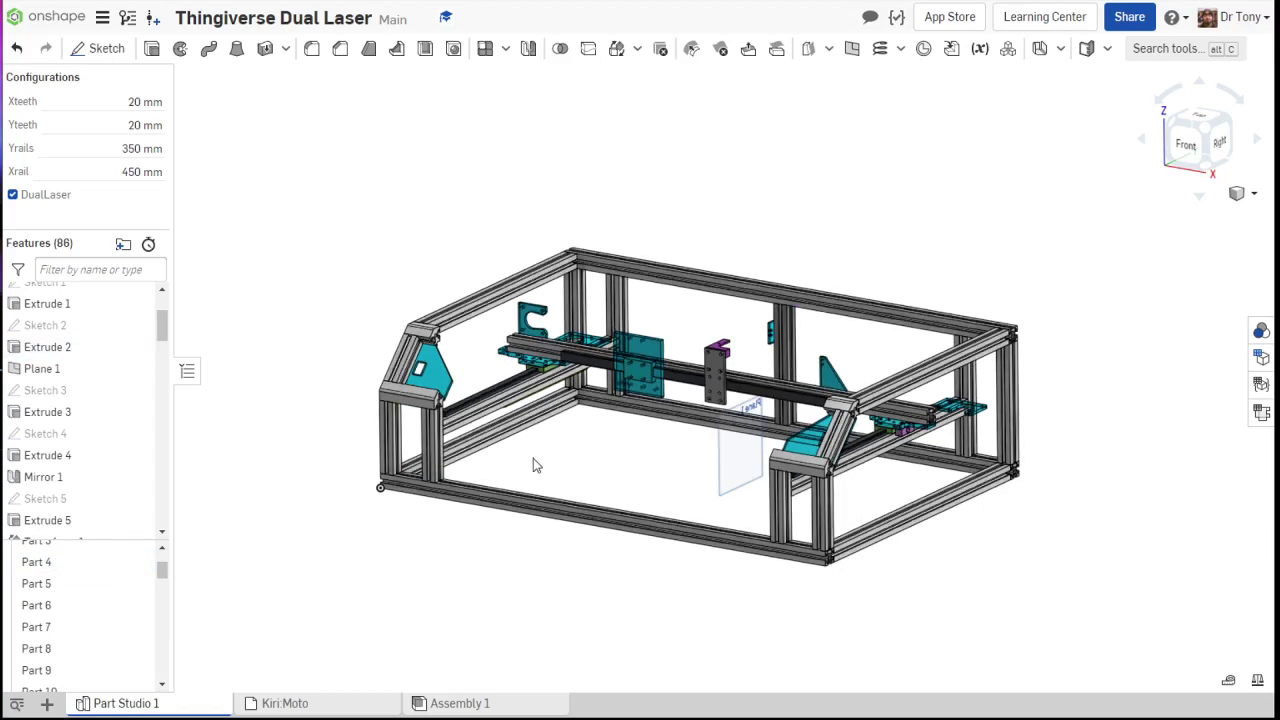
{"action": "scroll", "coordinate": [425, 433], "scroll_direction": "up", "scroll_amount": 3}
{"action": "scroll", "coordinate": [672, 475], "scroll_direction": "down", "scroll_amount": 3}
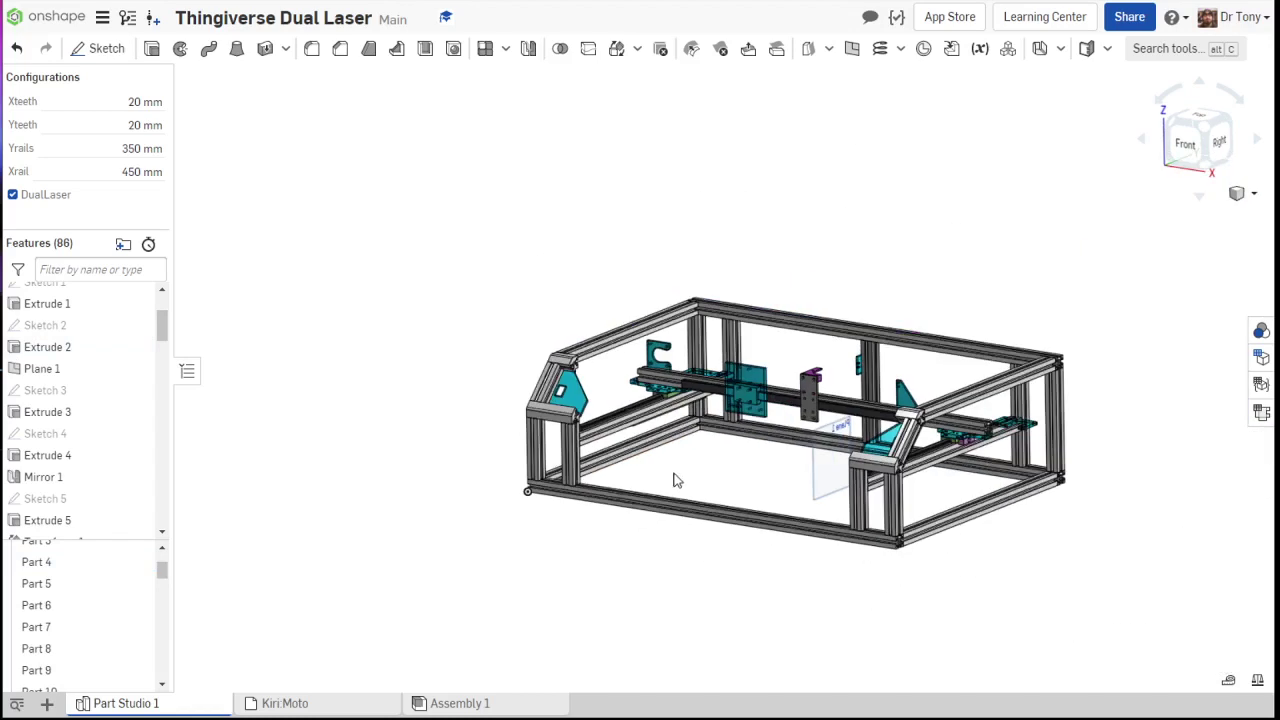
{"action": "right_click_drag", "start_coordinate": [697, 484], "coordinate": [686, 486]}
{"action": "scroll", "coordinate": [766, 491], "scroll_direction": "down", "scroll_amount": 3}
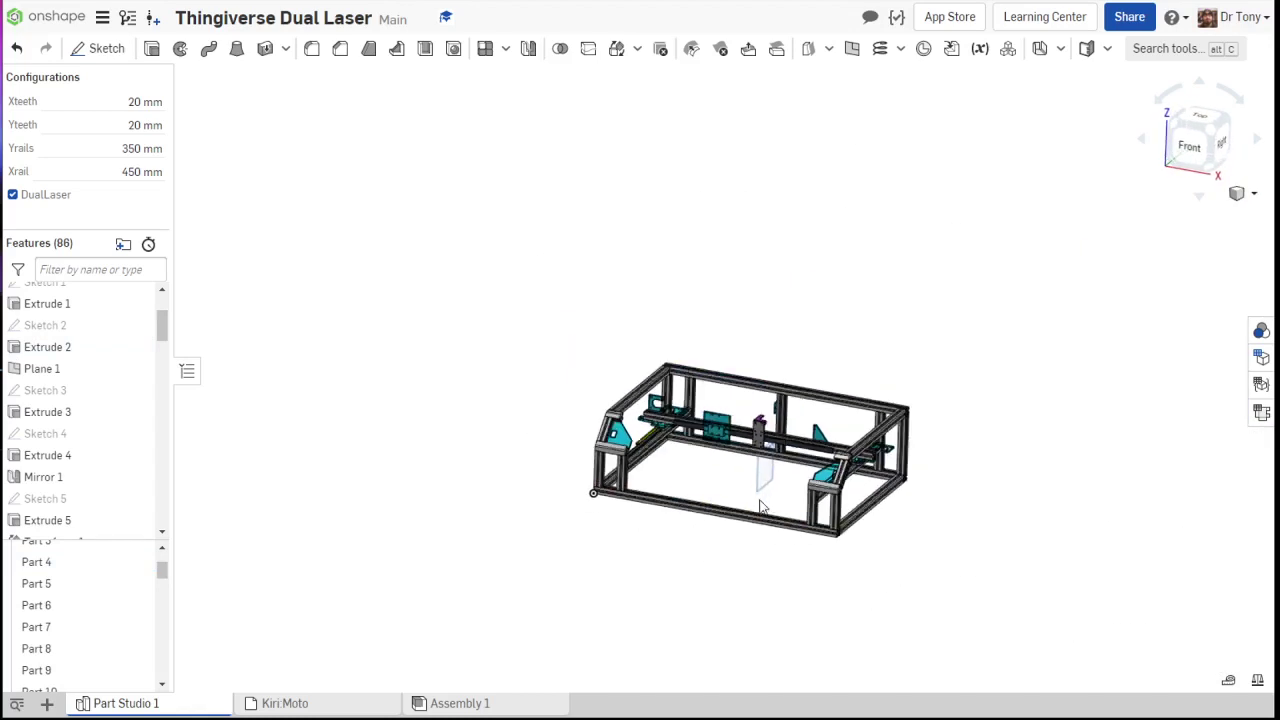
{"action": "scroll", "coordinate": [771, 502], "scroll_direction": "up", "scroll_amount": 5}
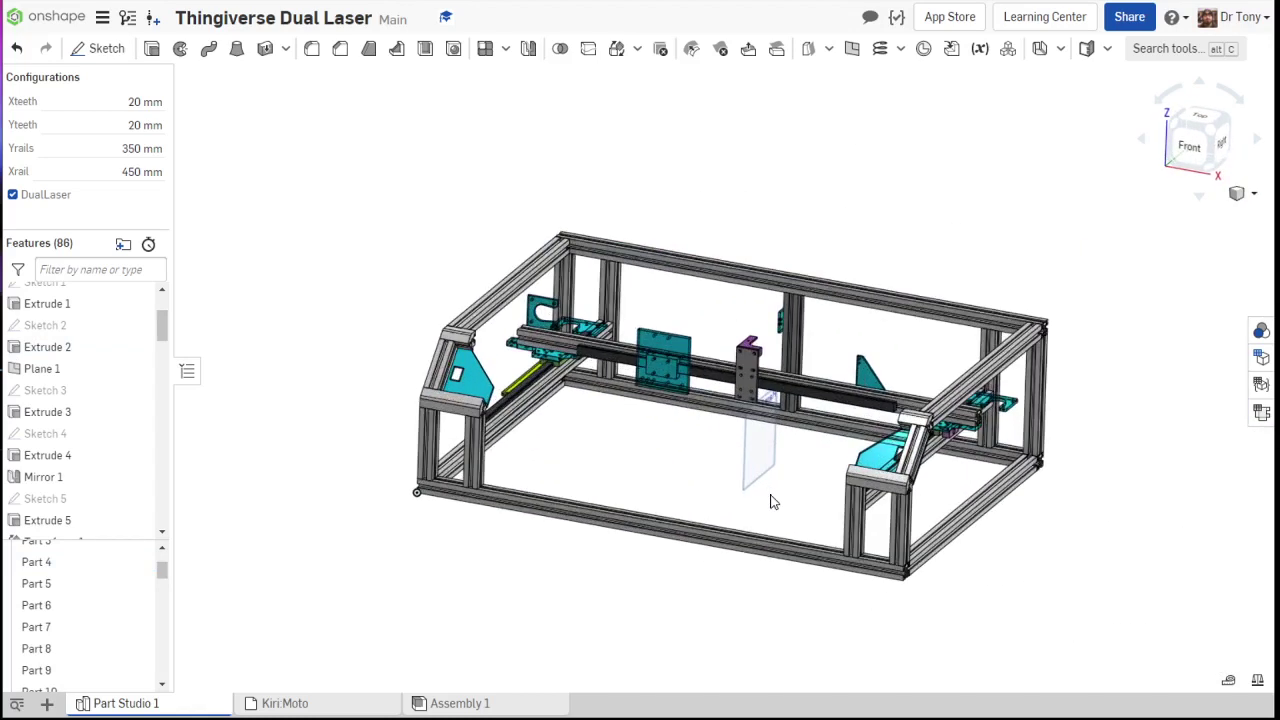